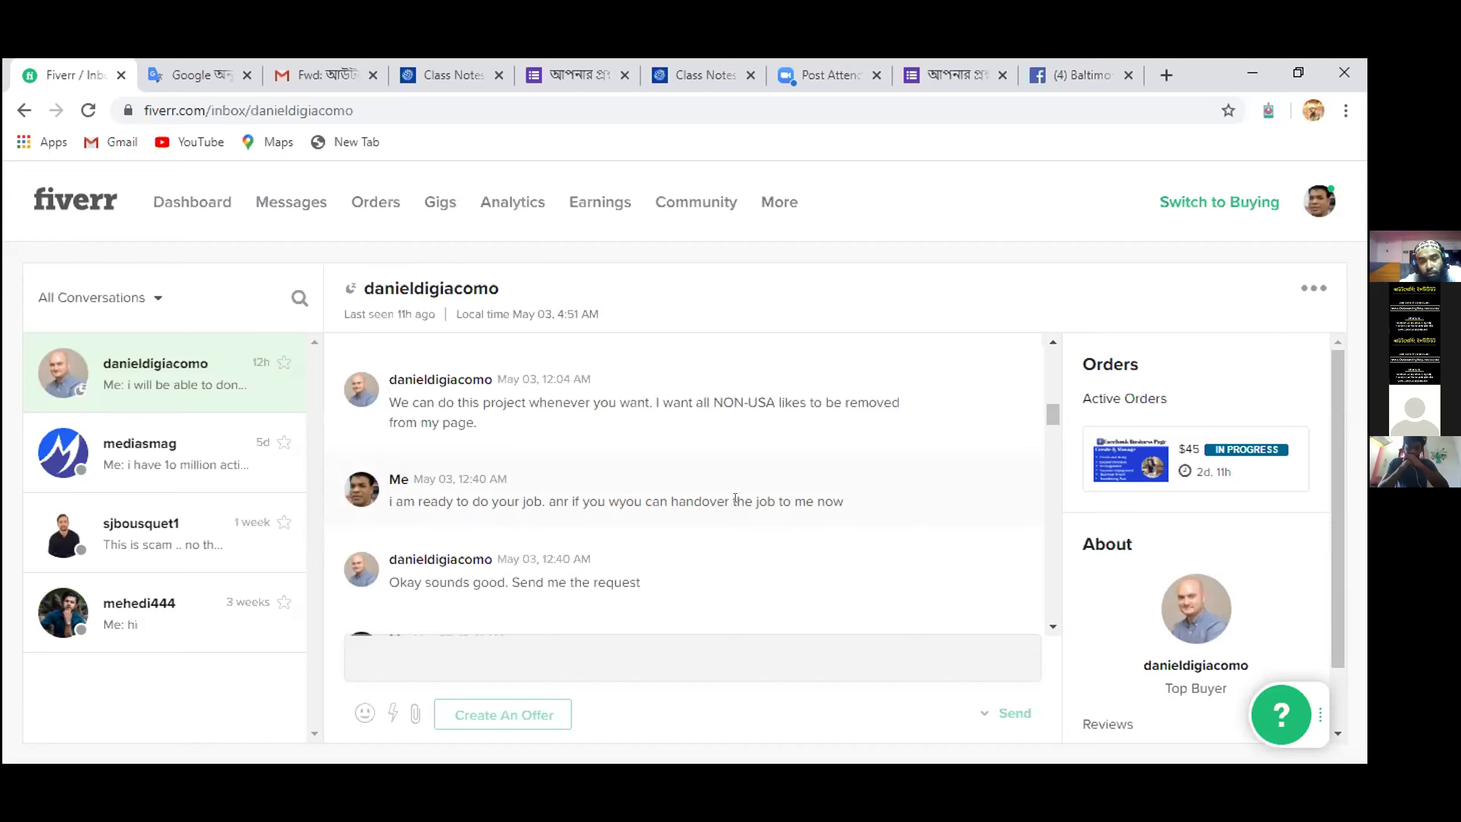
# - Read the buyer's conversation about removing non-USA page likes, including the accepted custom offer and the messages that follow it
pyautogui.scroll(-2, 617, 503)
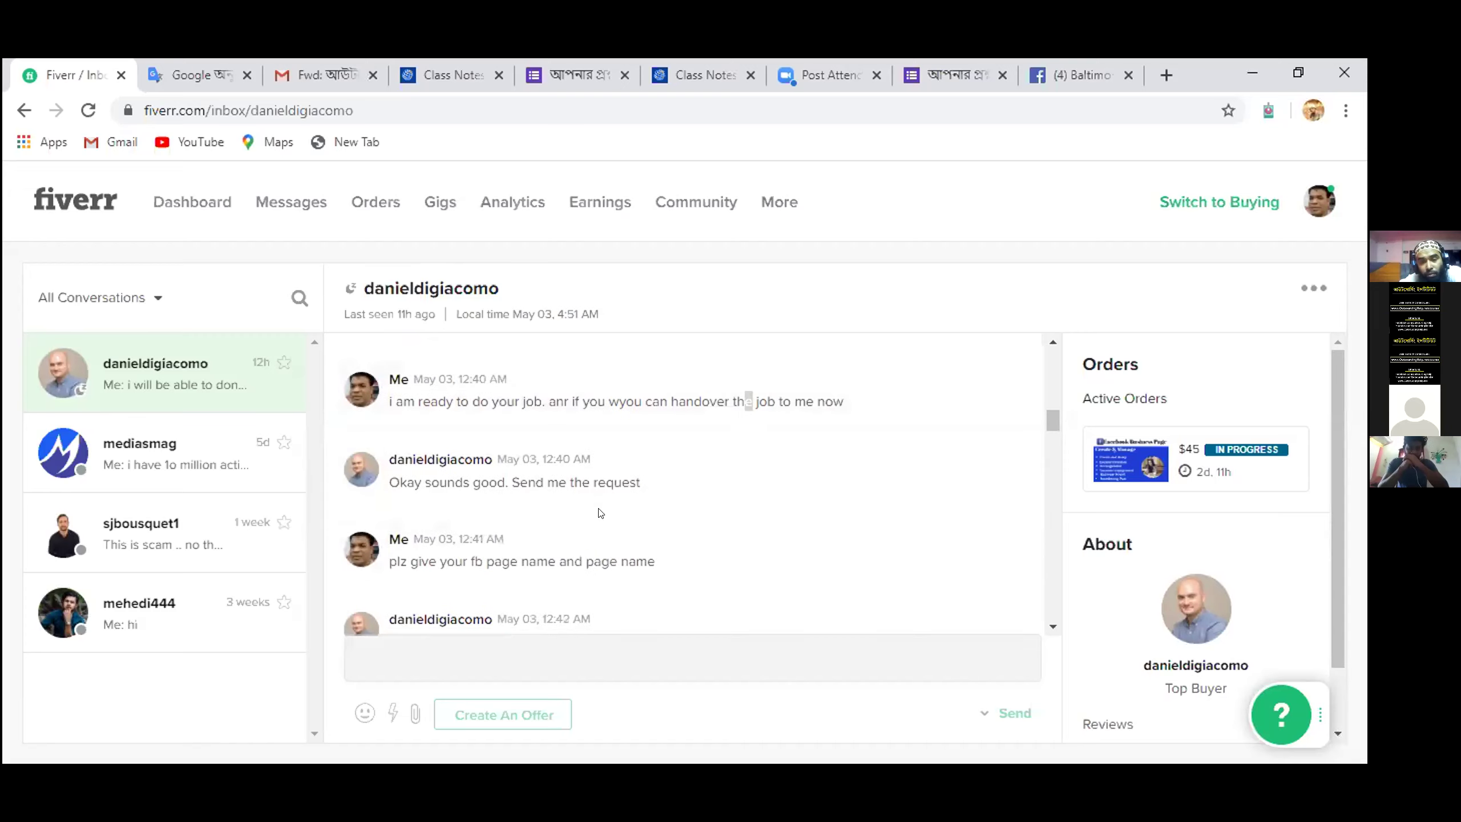
pyautogui.scroll(-2, 603, 495)
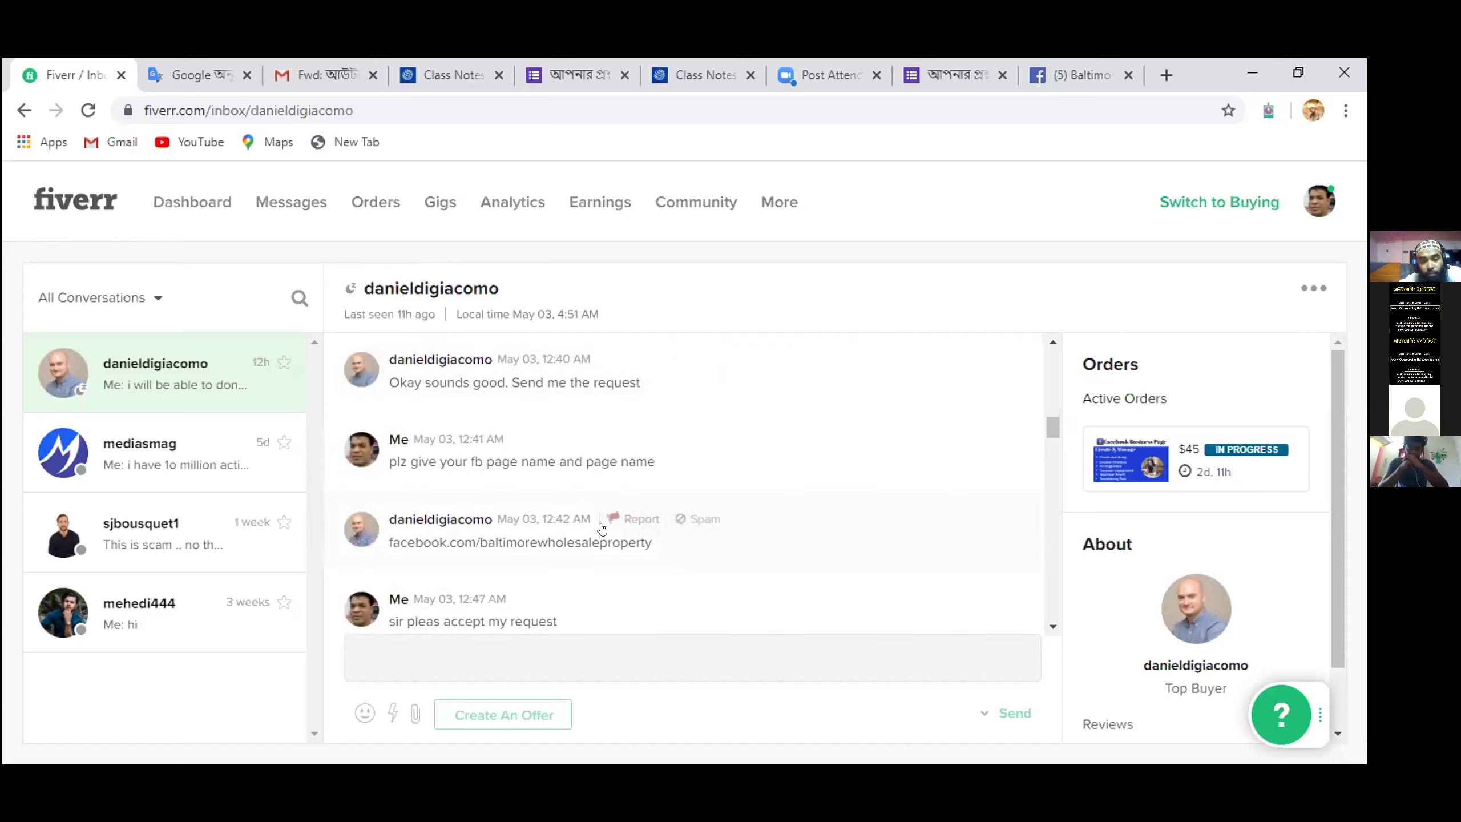
pyautogui.scroll(-4, 596, 527)
pyautogui.scroll(-10, 596, 526)
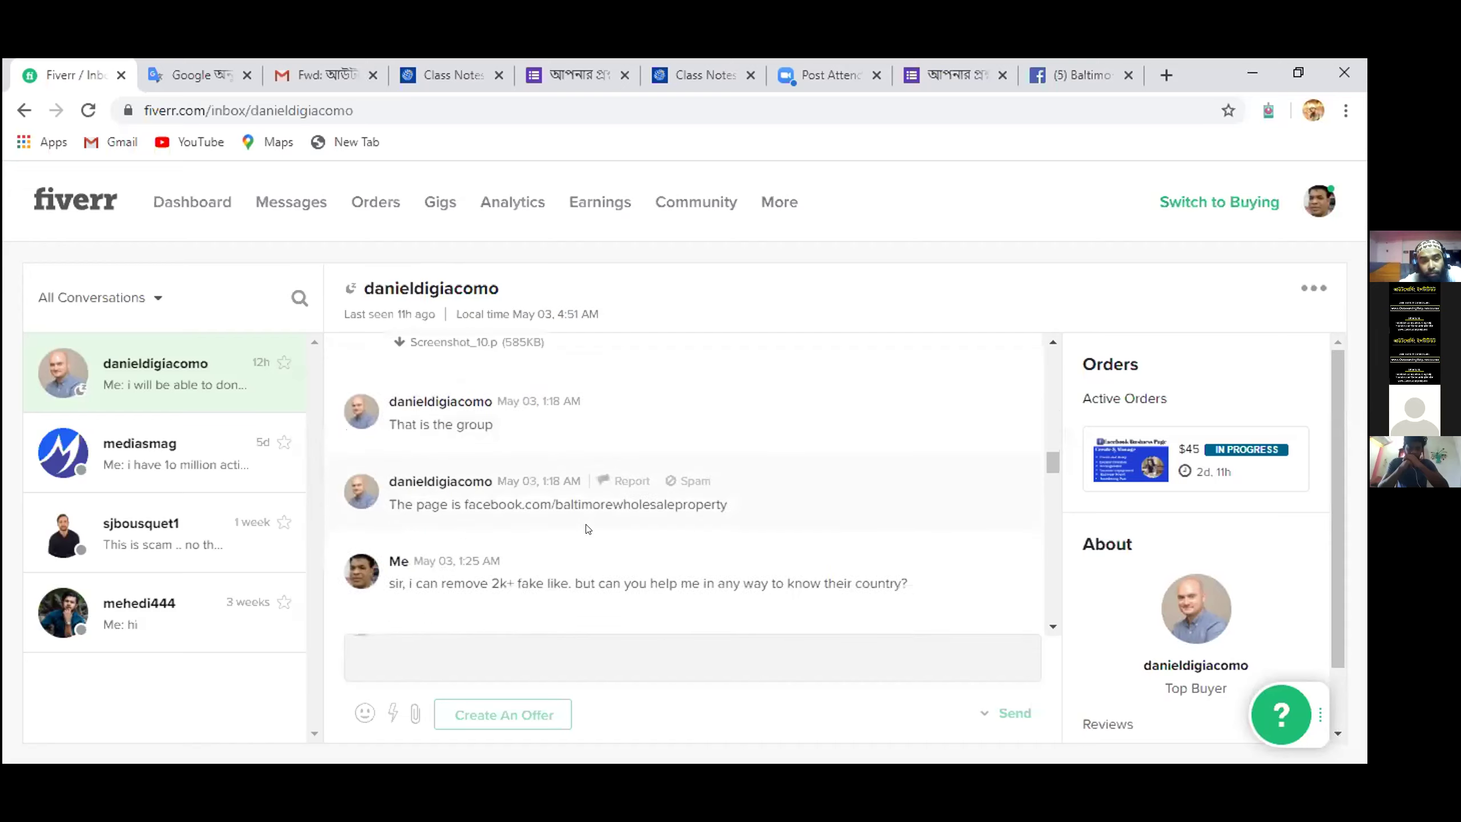
pyautogui.scroll(-10, 587, 529)
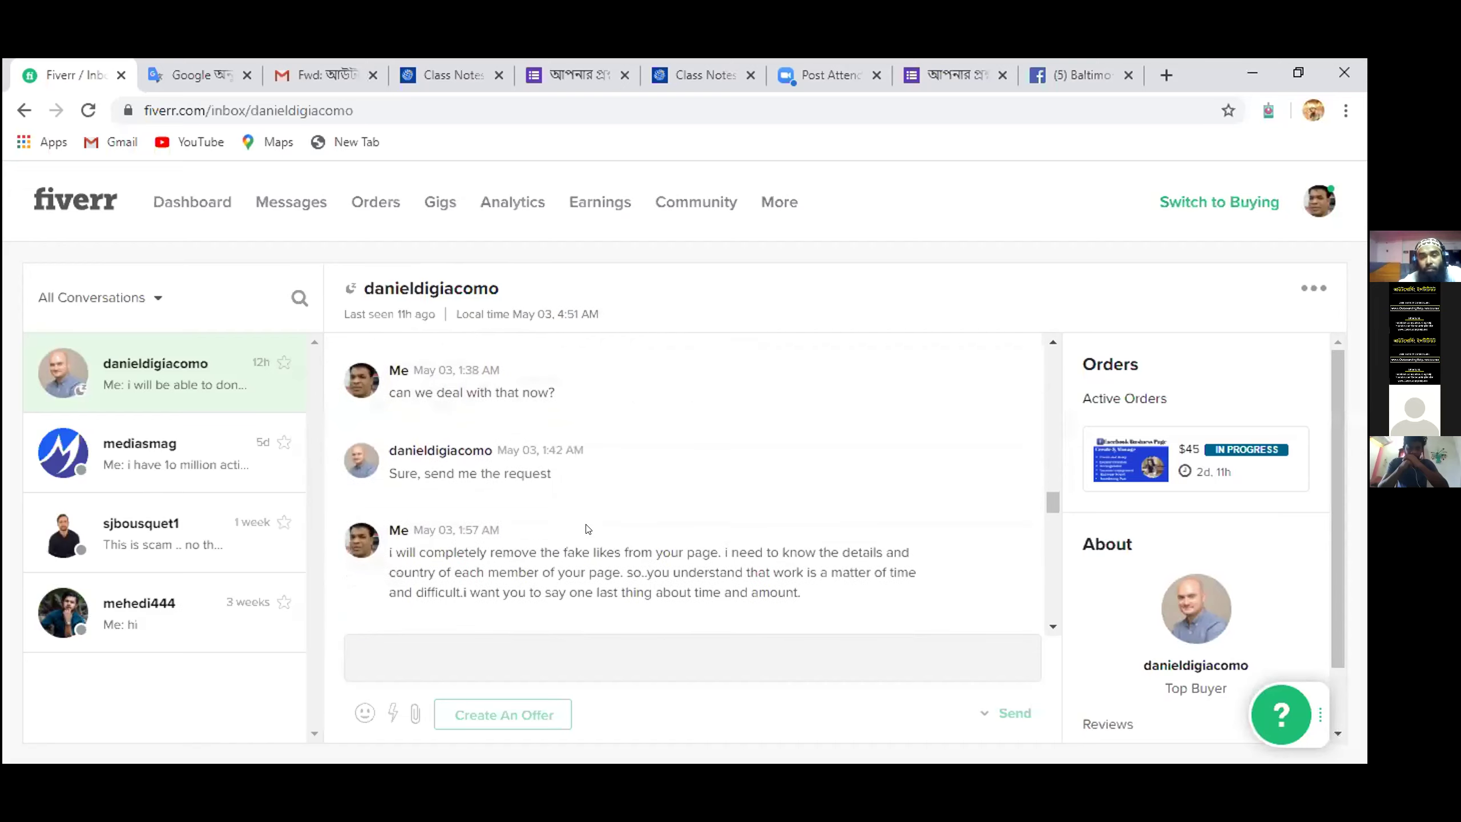
pyautogui.scroll(-10, 586, 529)
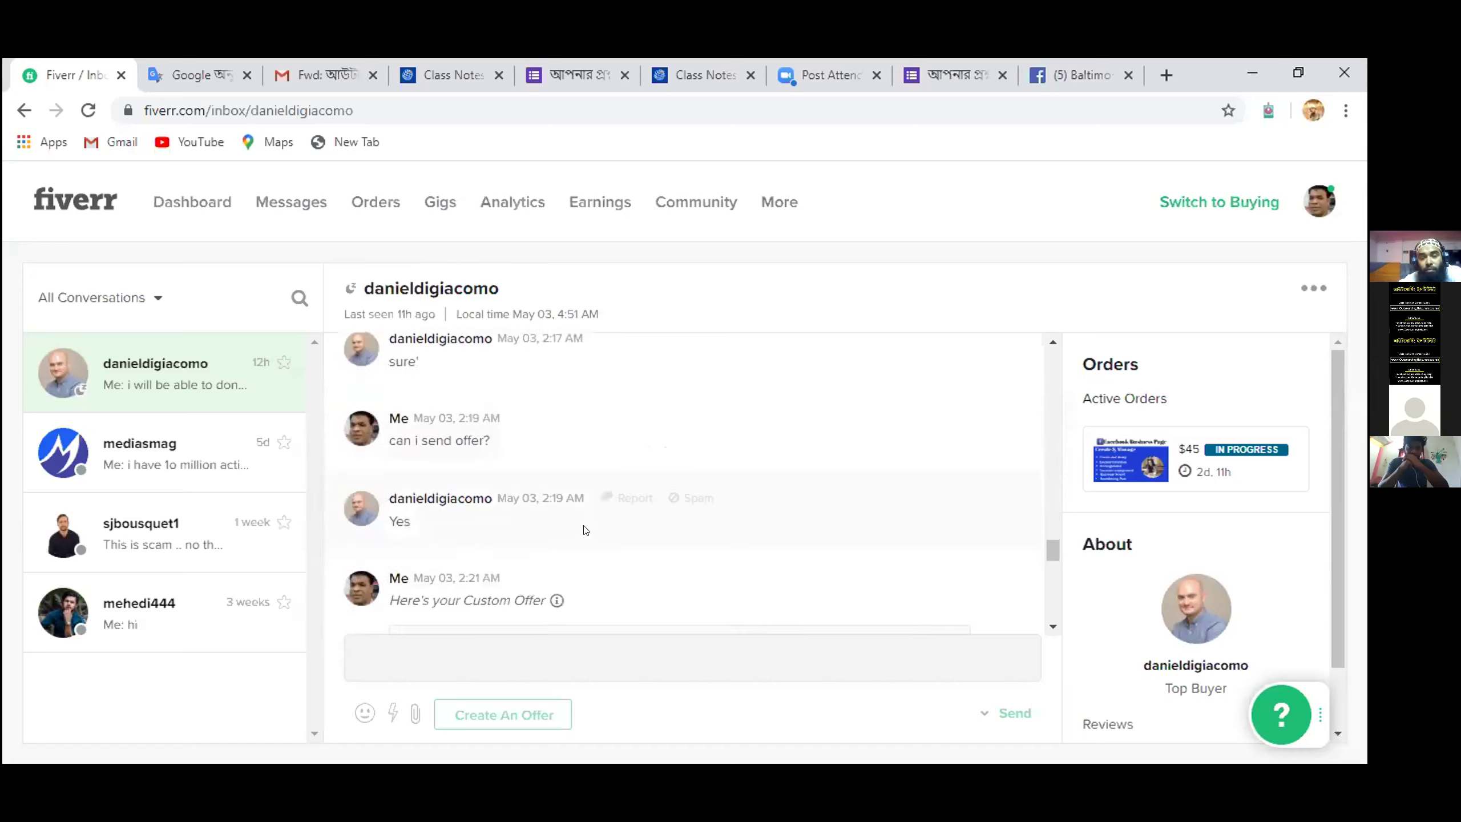
pyautogui.scroll(-5, 586, 529)
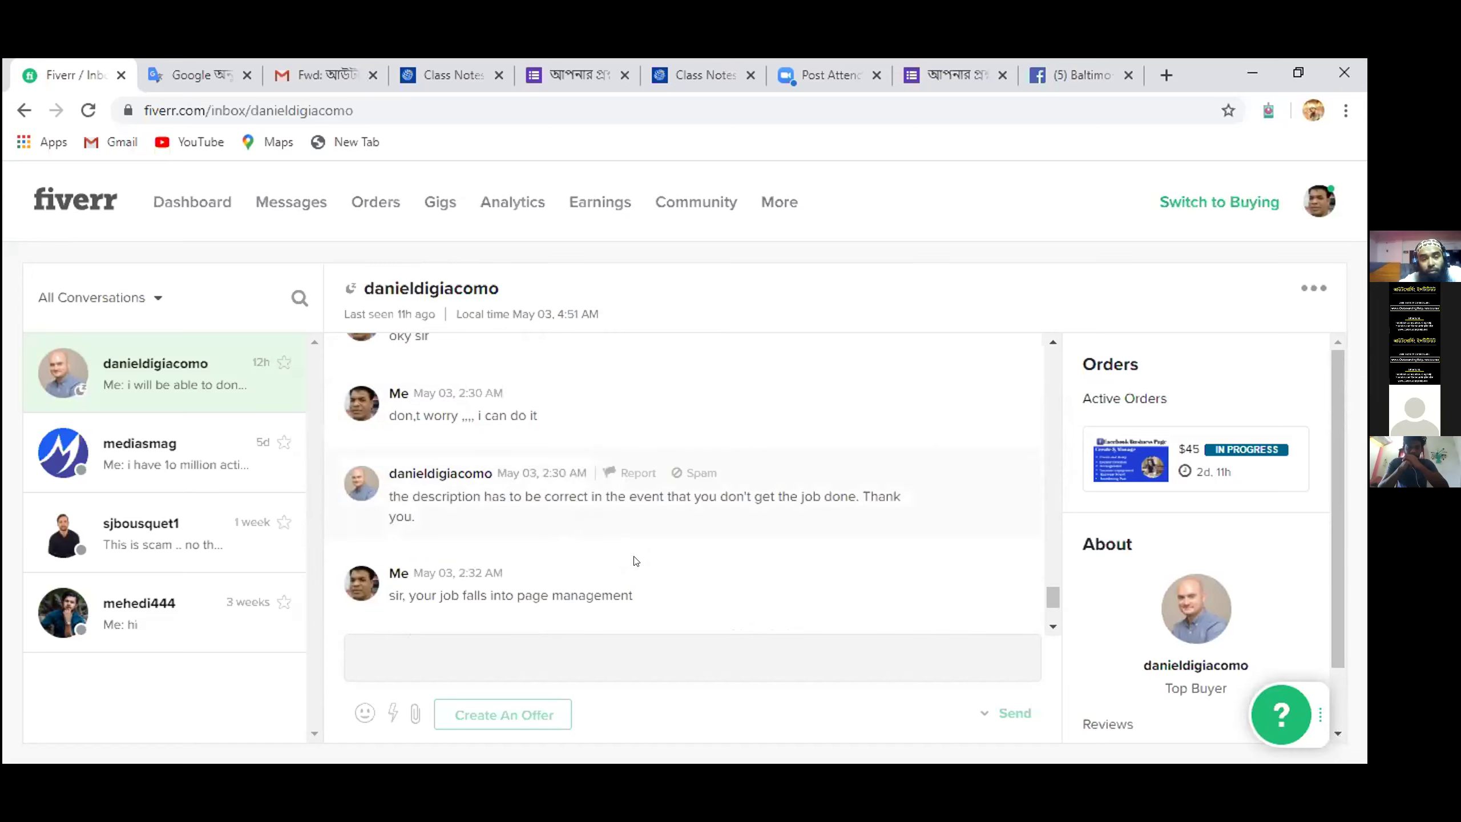
pyautogui.scroll(3, 742, 504)
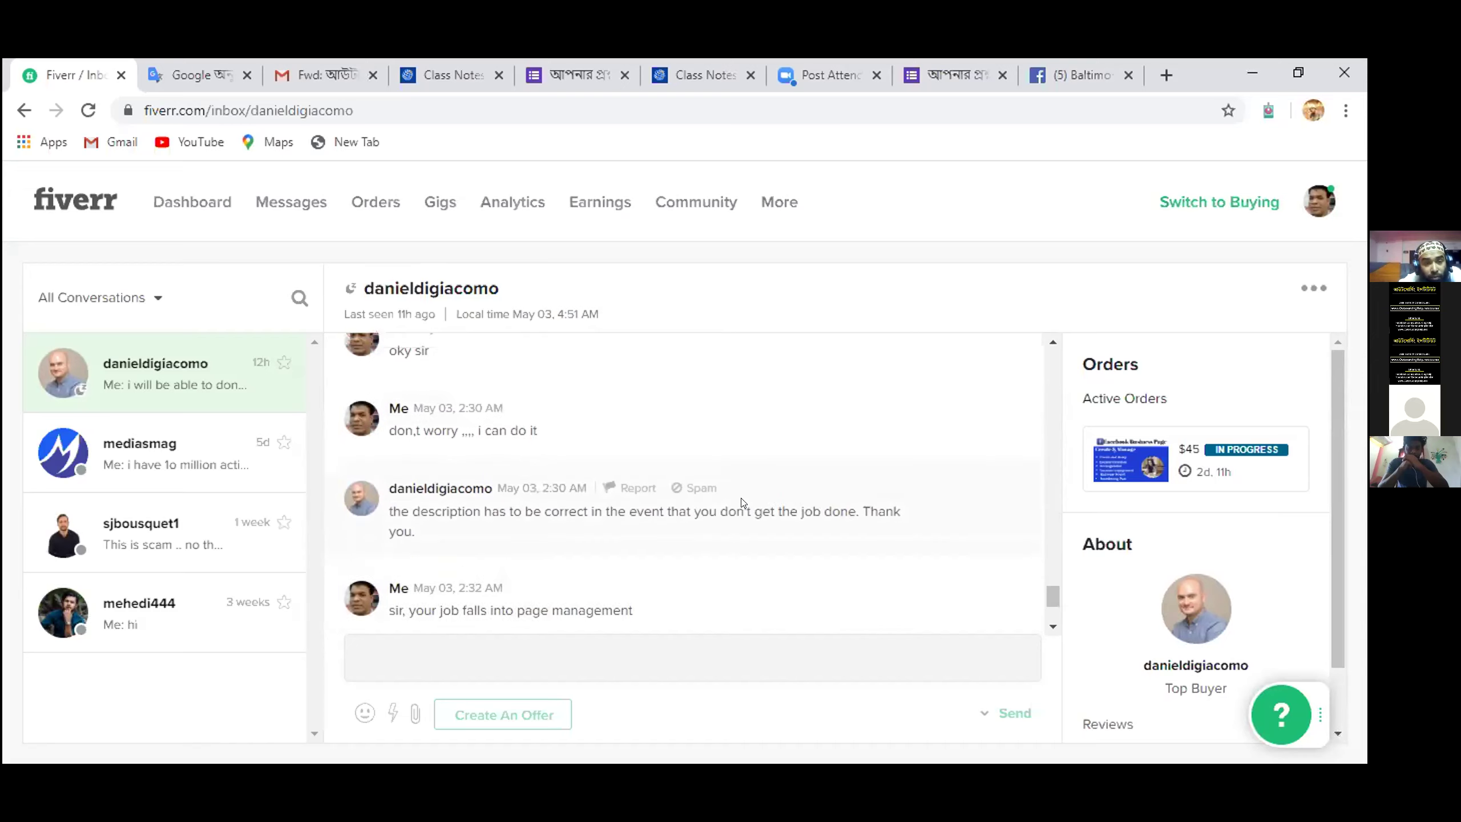
pyautogui.scroll(3, 742, 502)
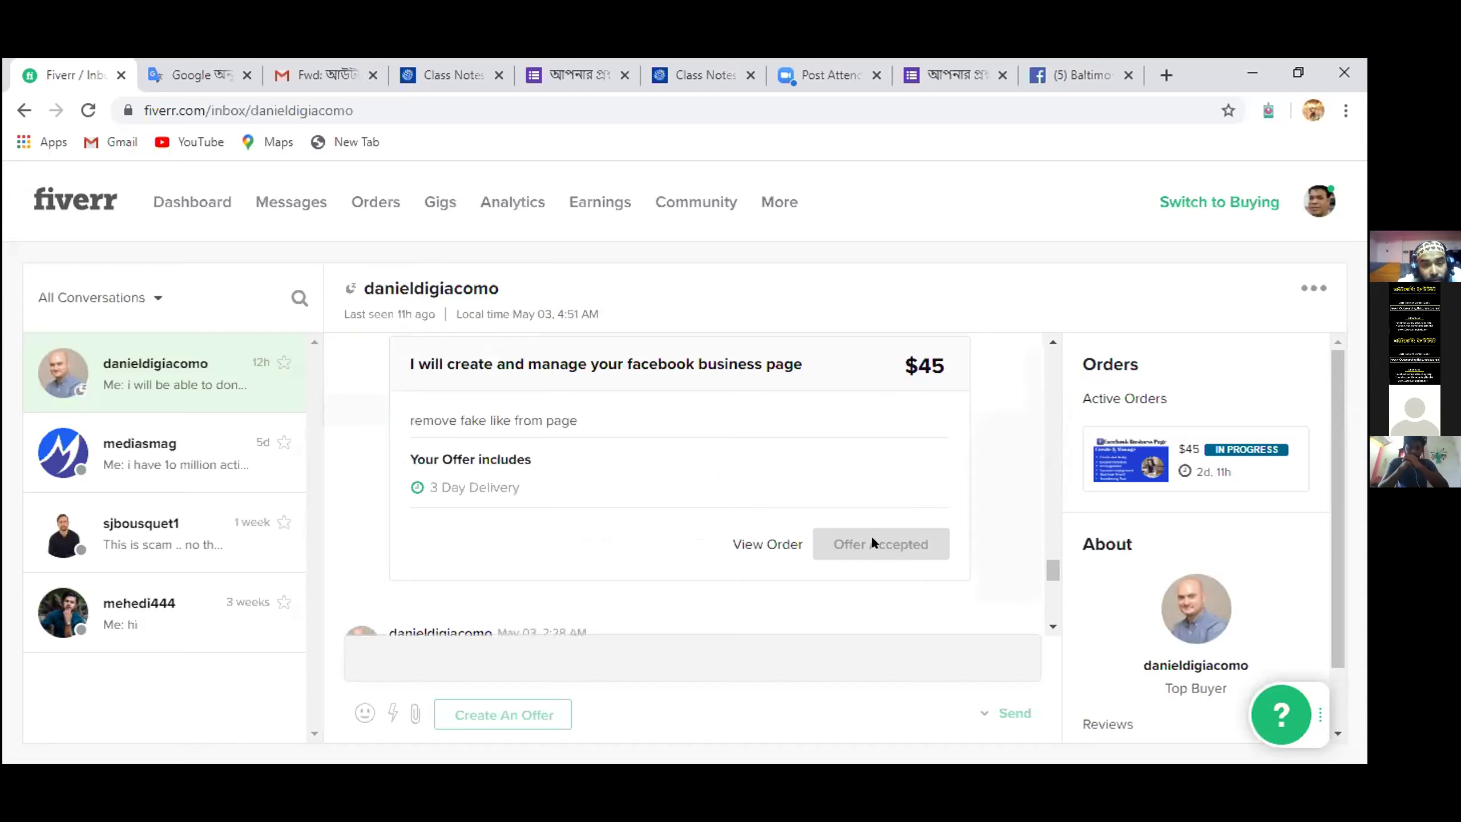
pyautogui.scroll(-3, 872, 539)
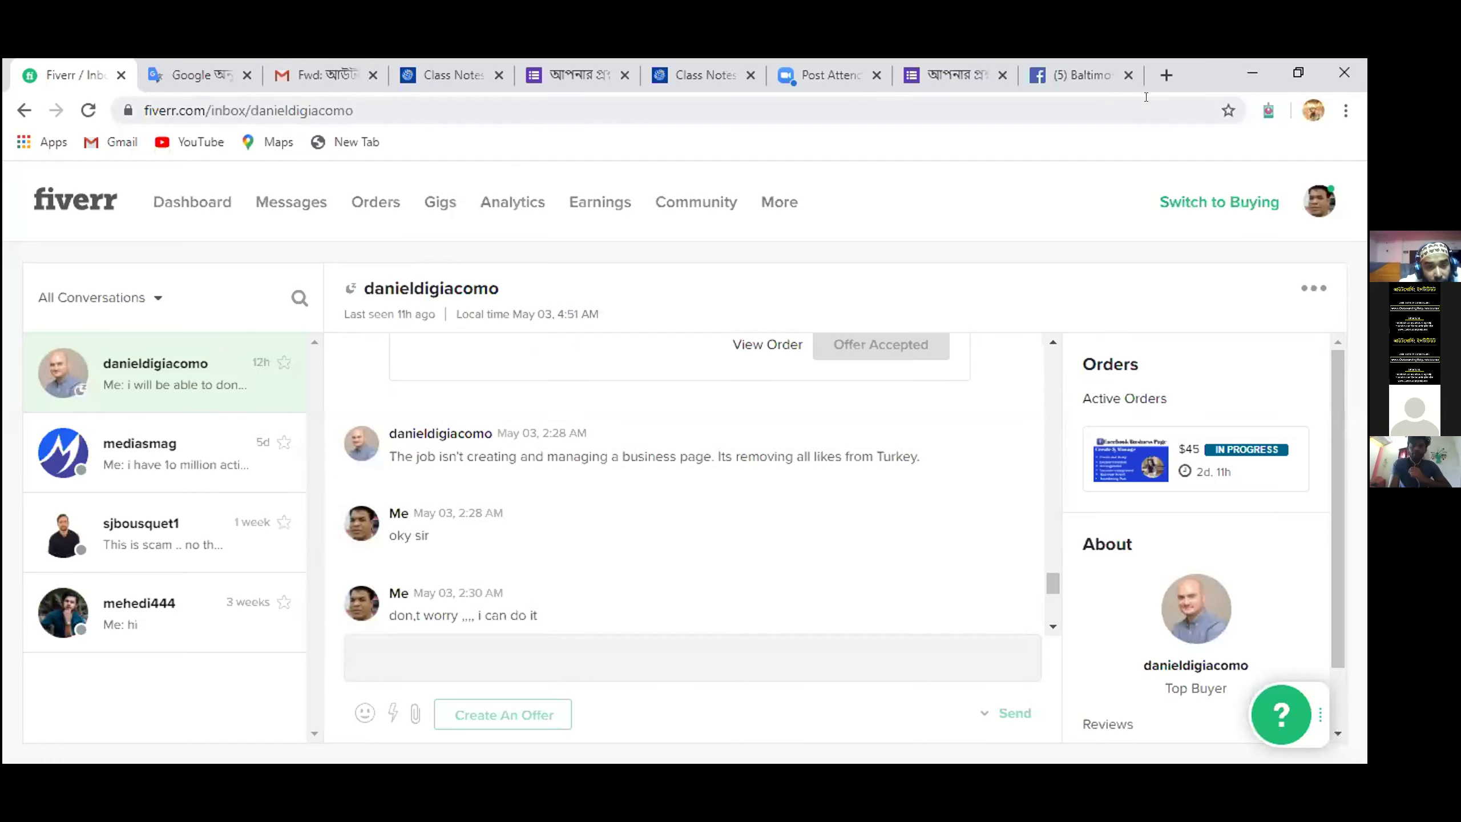
# - Switch to the Baltimore Wholesale Property page on Facebook and look over its cover, post creation area, promotion options and page tips
pyautogui.click(1079, 70)
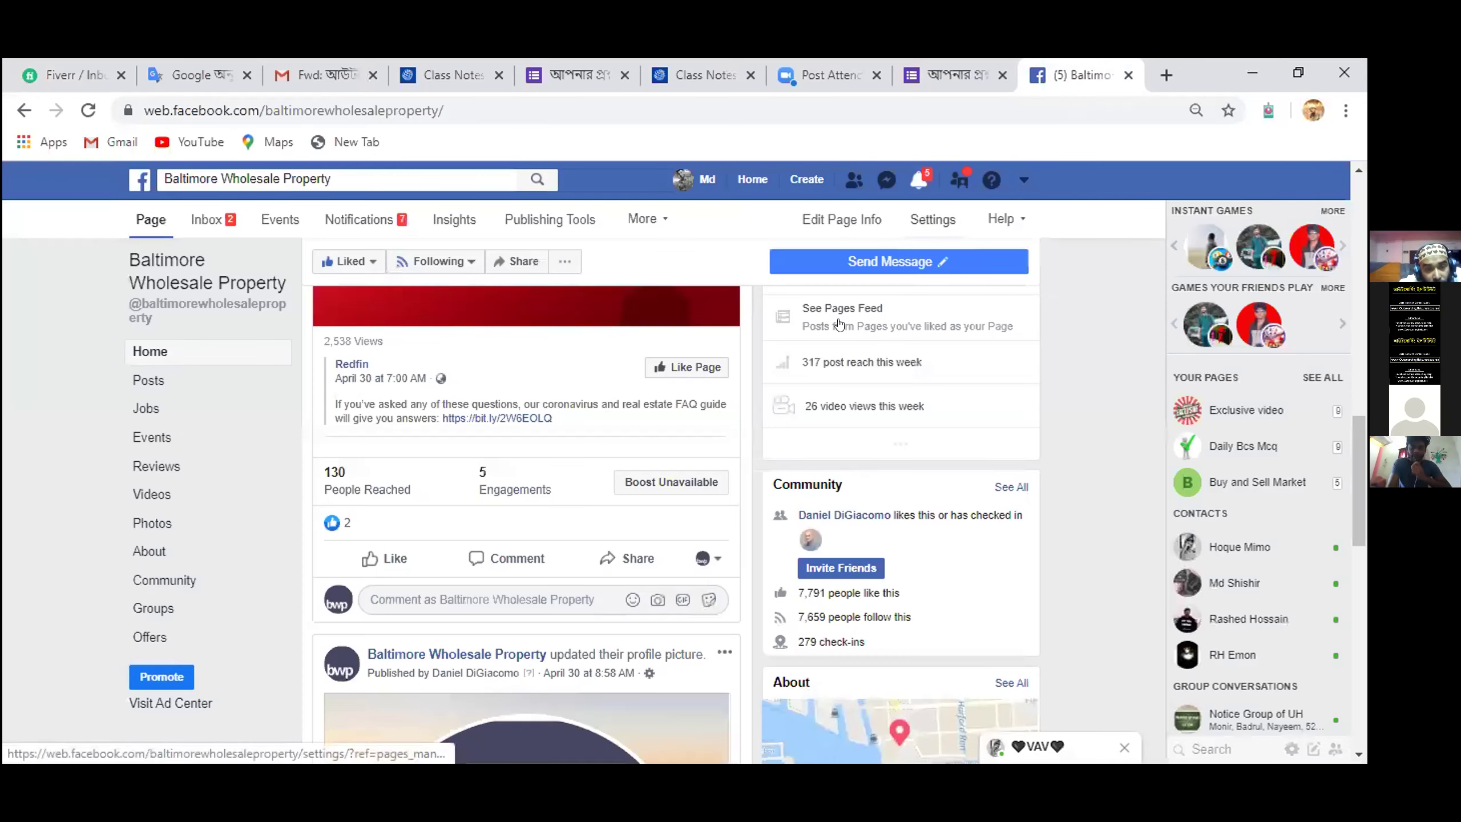
pyautogui.moveTo(833, 262)
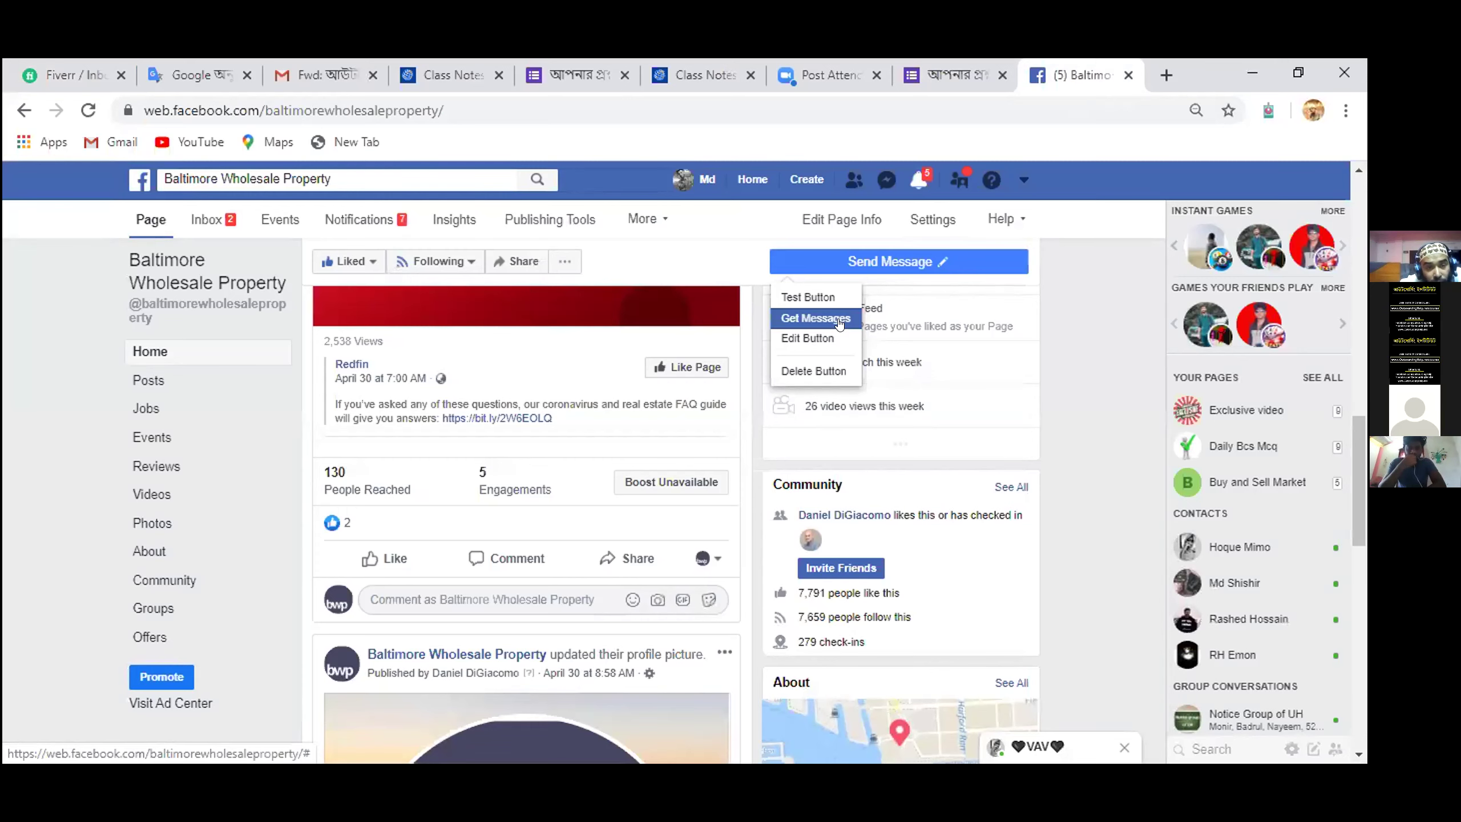
pyautogui.scroll(3, 542, 456)
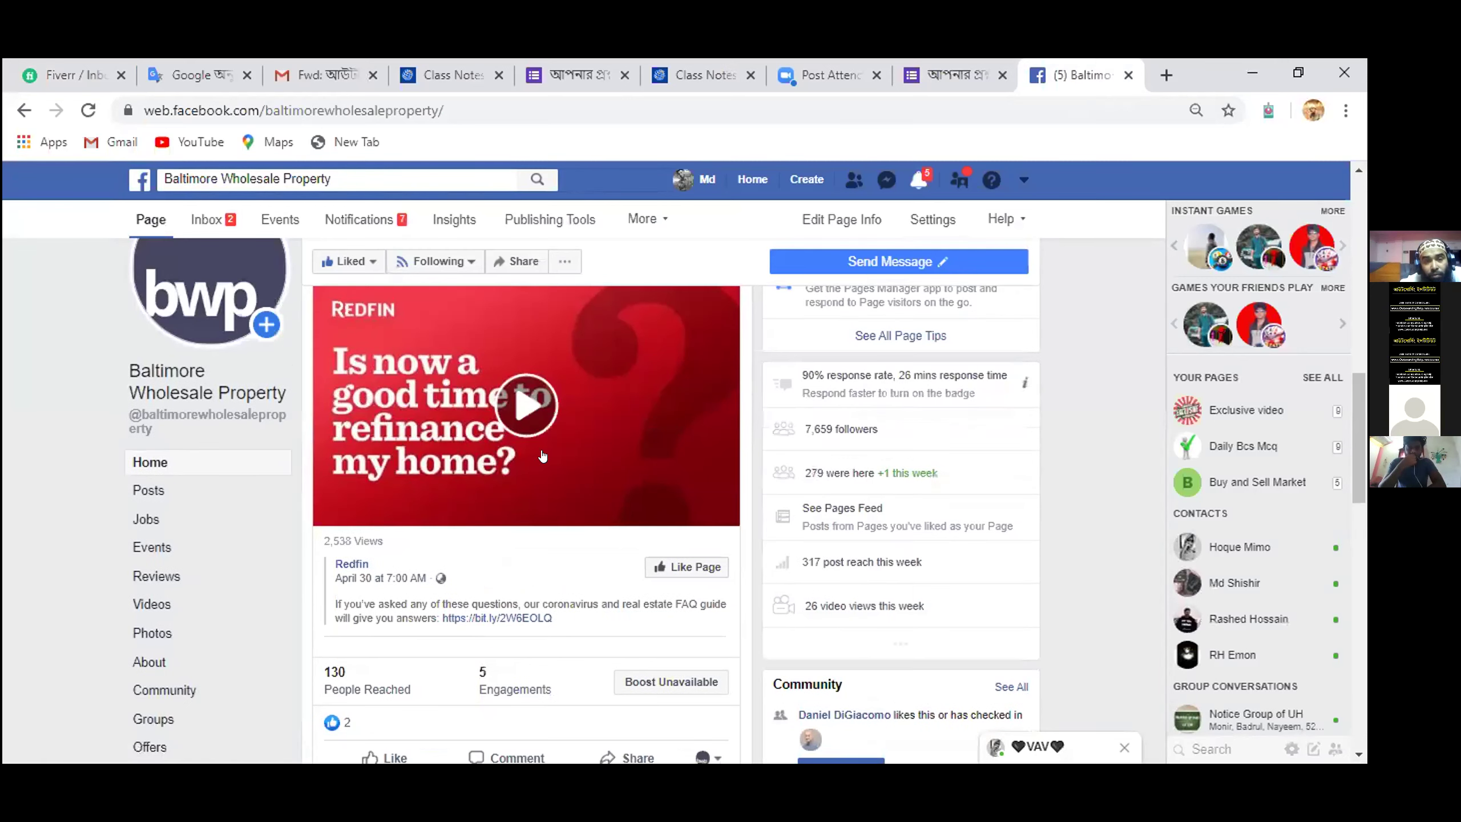
pyautogui.scroll(5, 542, 457)
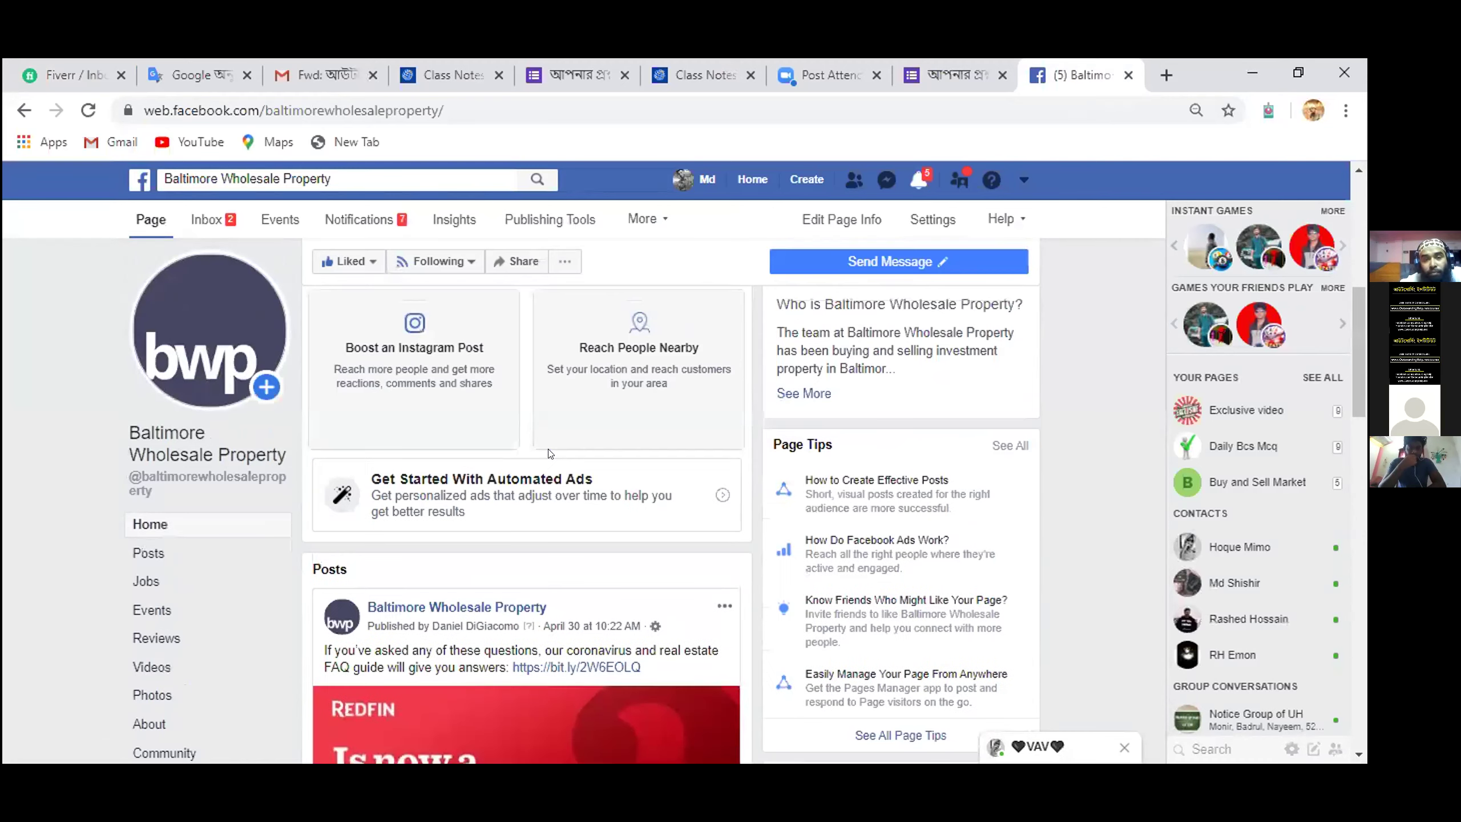
pyautogui.scroll(5, 549, 454)
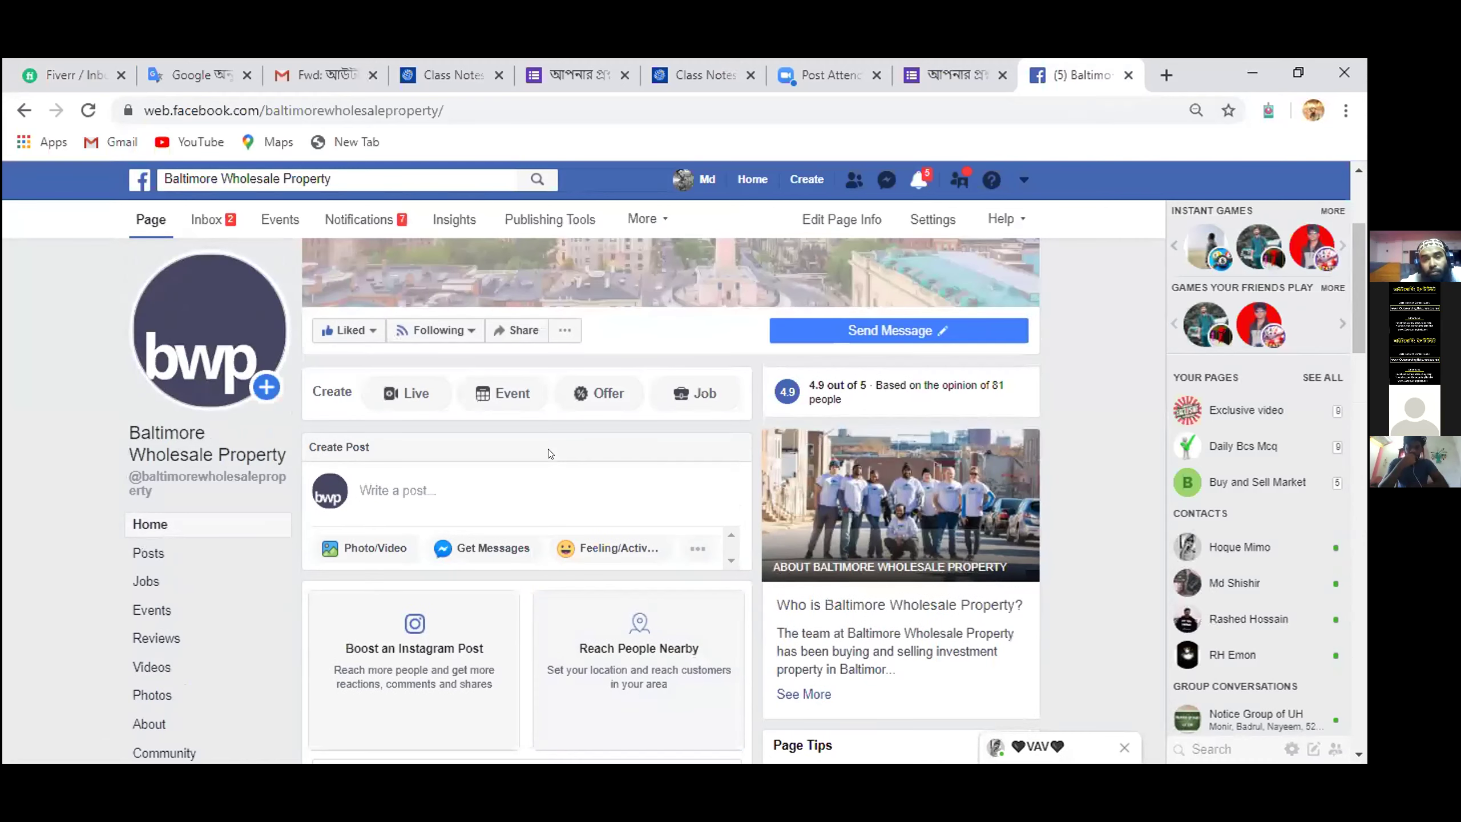
pyautogui.scroll(3, 549, 454)
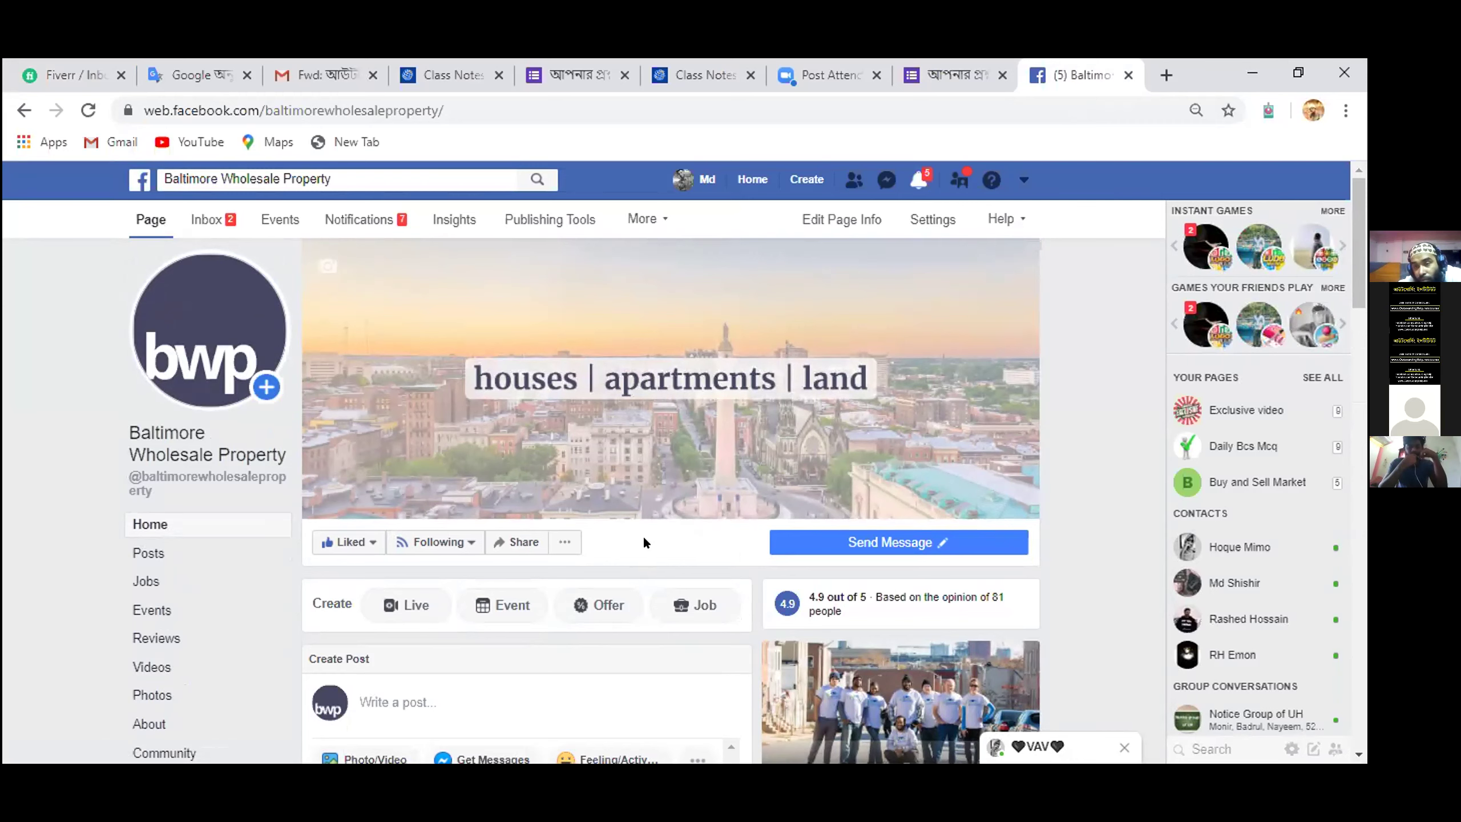
pyautogui.scroll(-3, 699, 561)
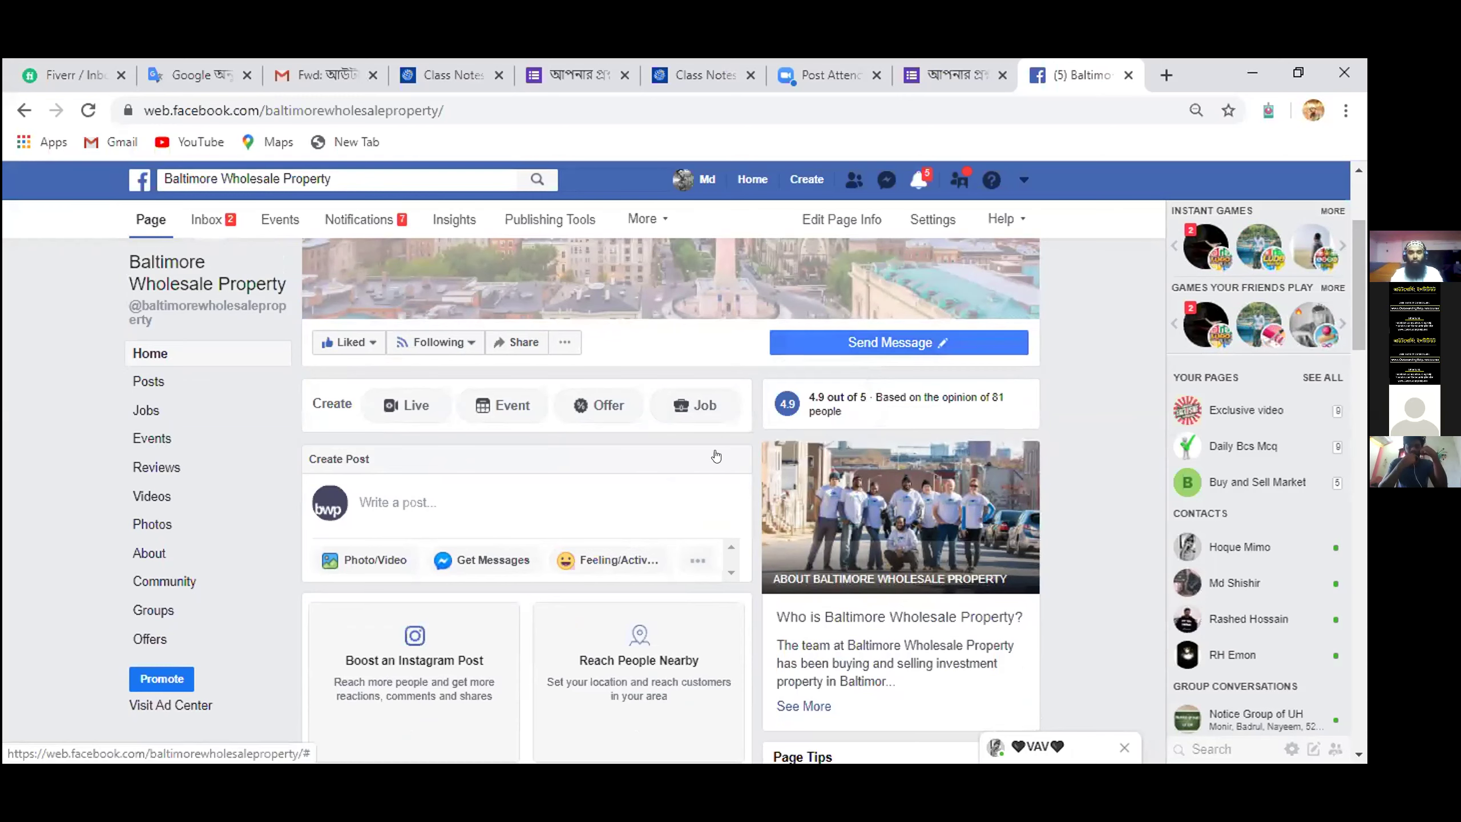
pyautogui.scroll(-3, 683, 530)
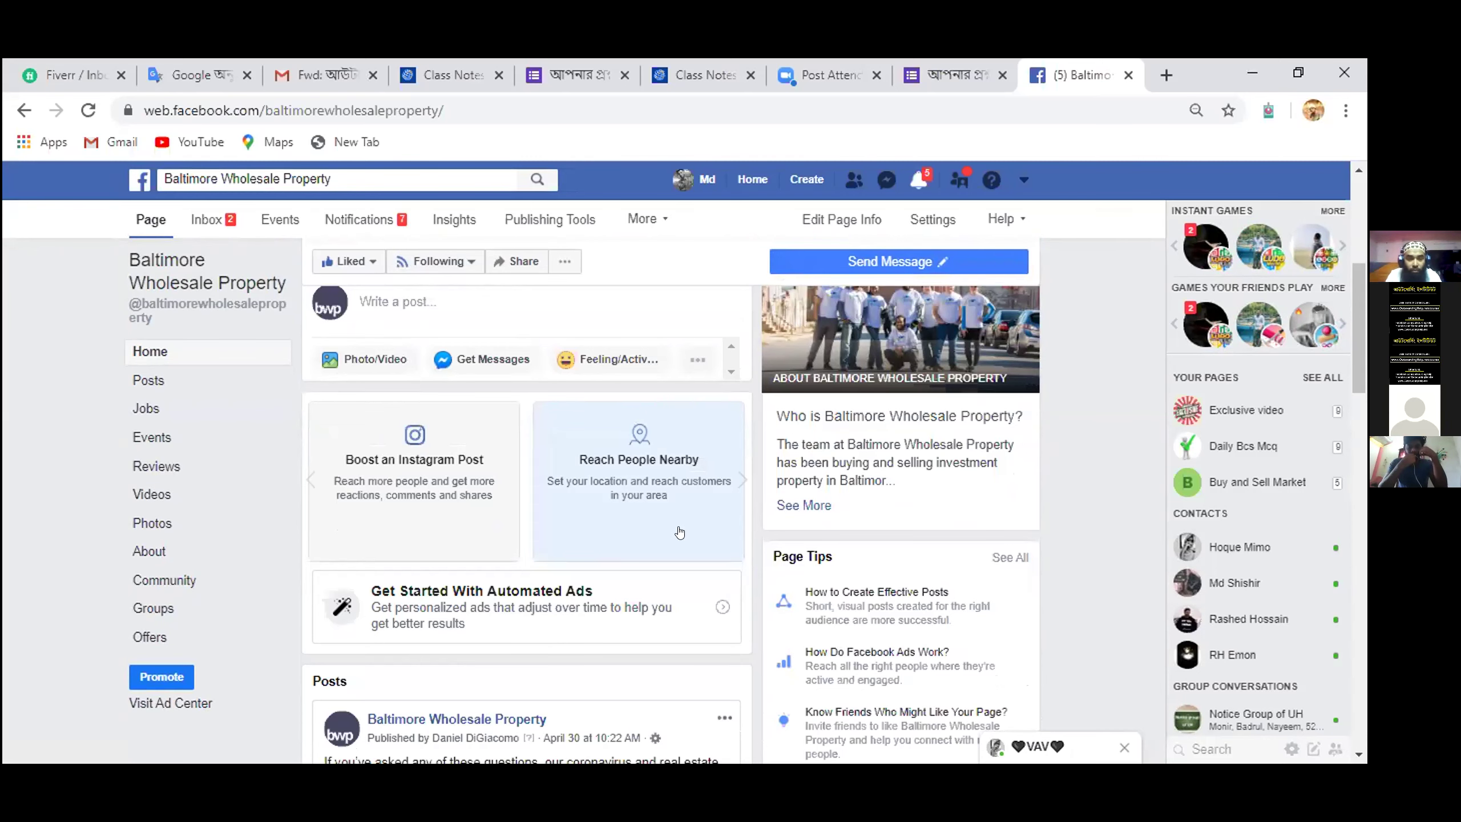
pyautogui.scroll(-3, 679, 533)
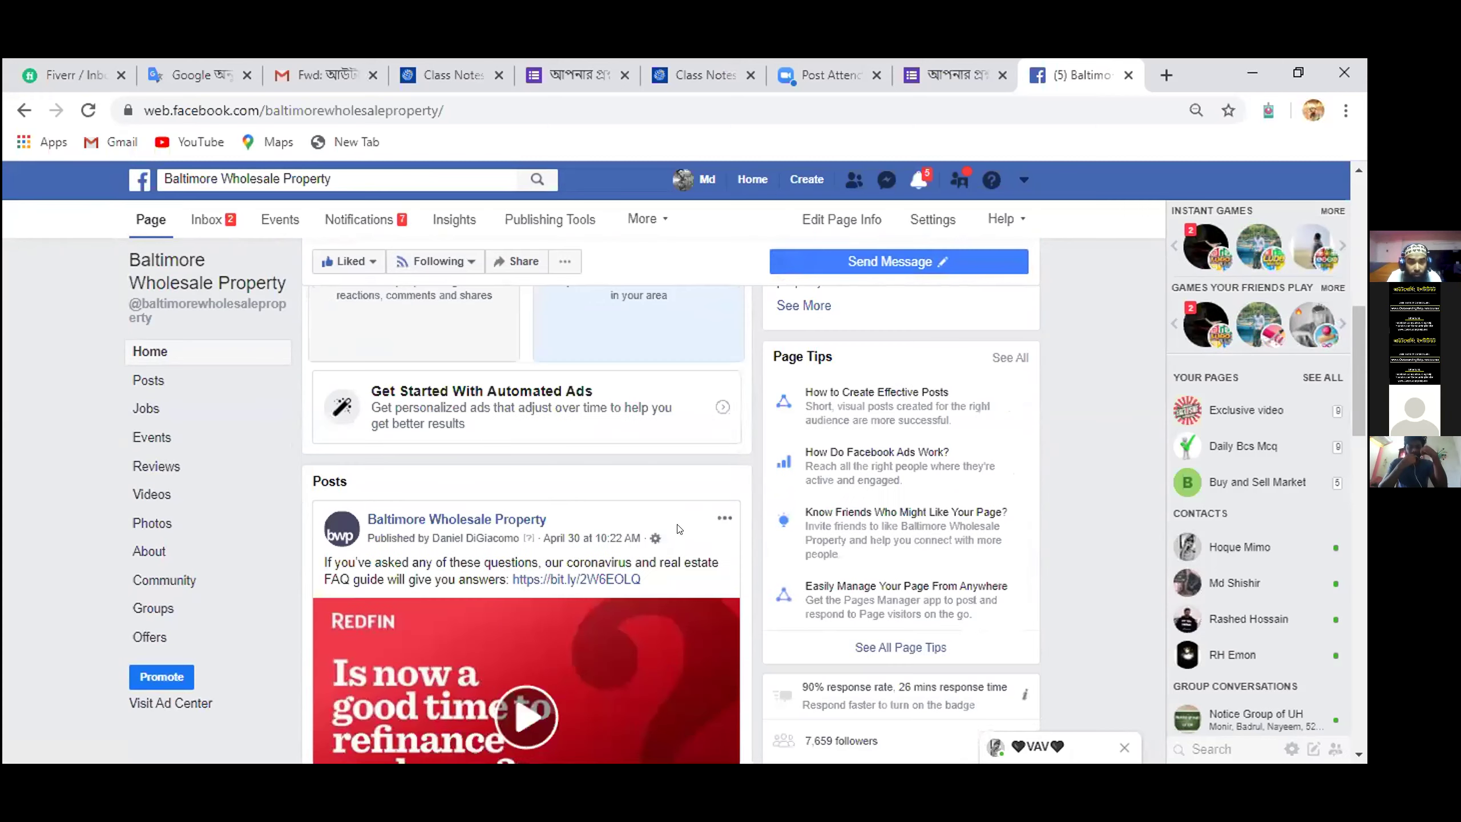
pyautogui.scroll(3, 679, 529)
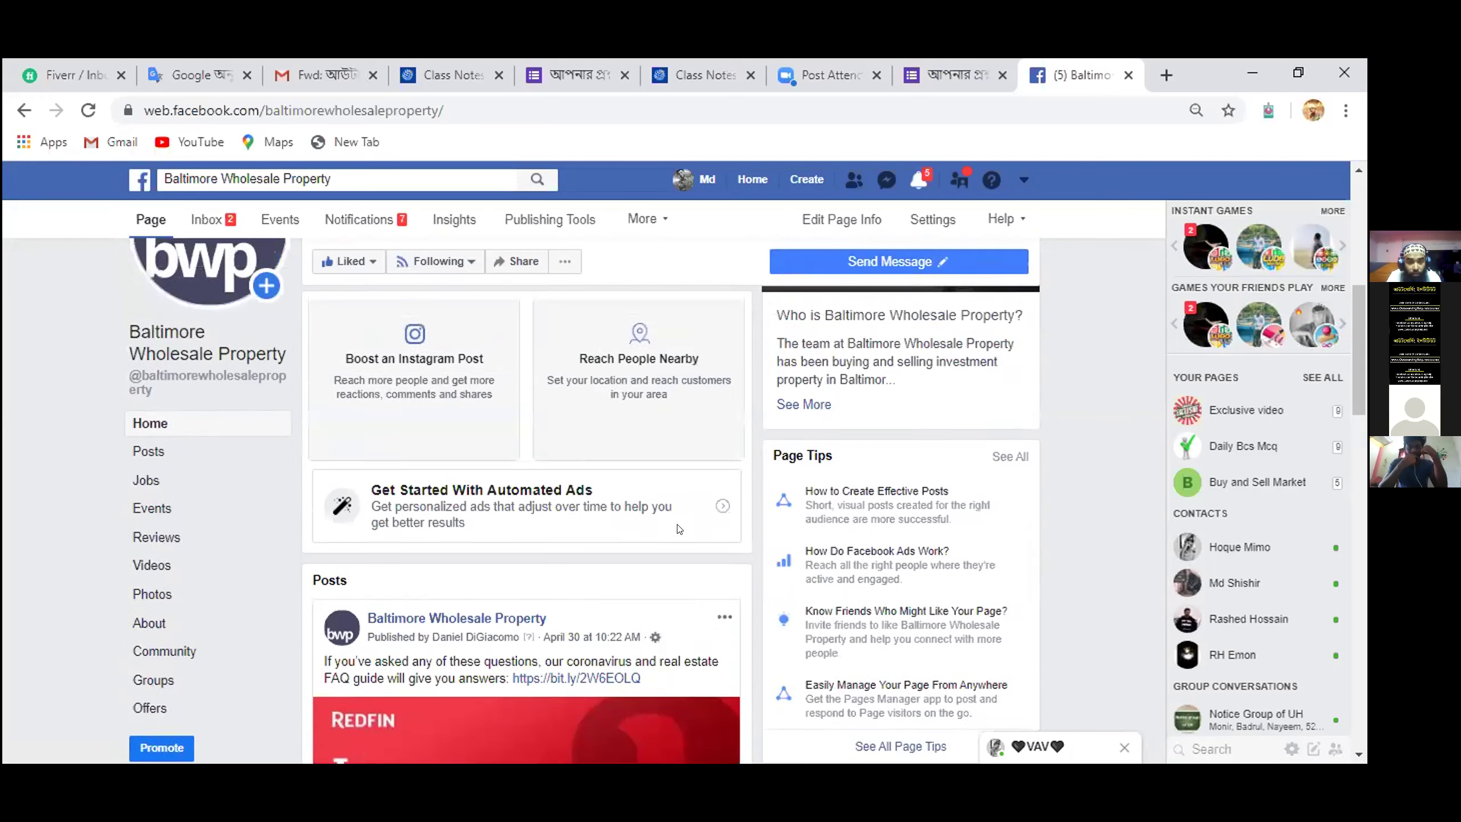
pyautogui.scroll(-3, 678, 530)
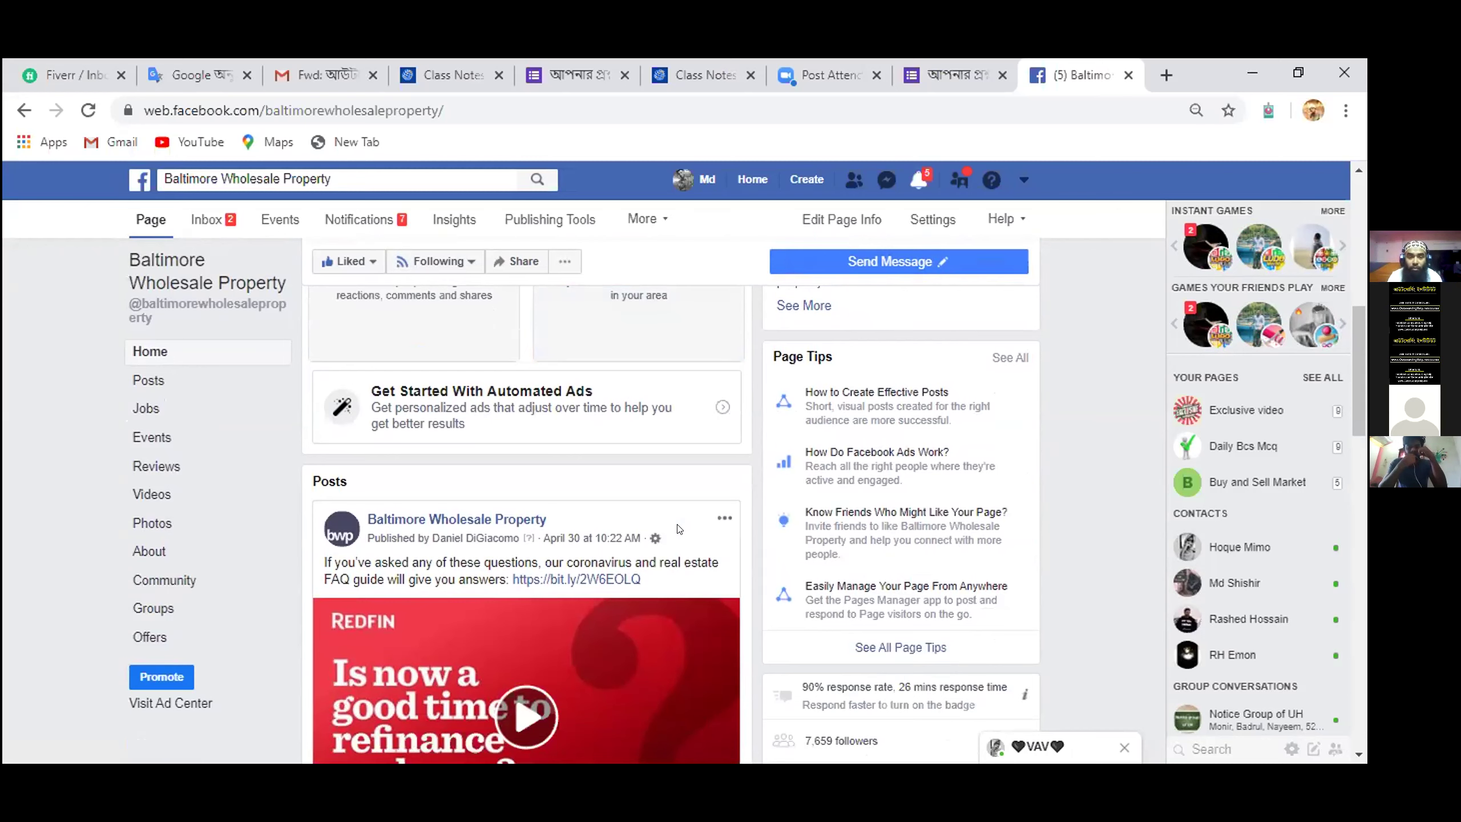
pyautogui.scroll(2, 678, 530)
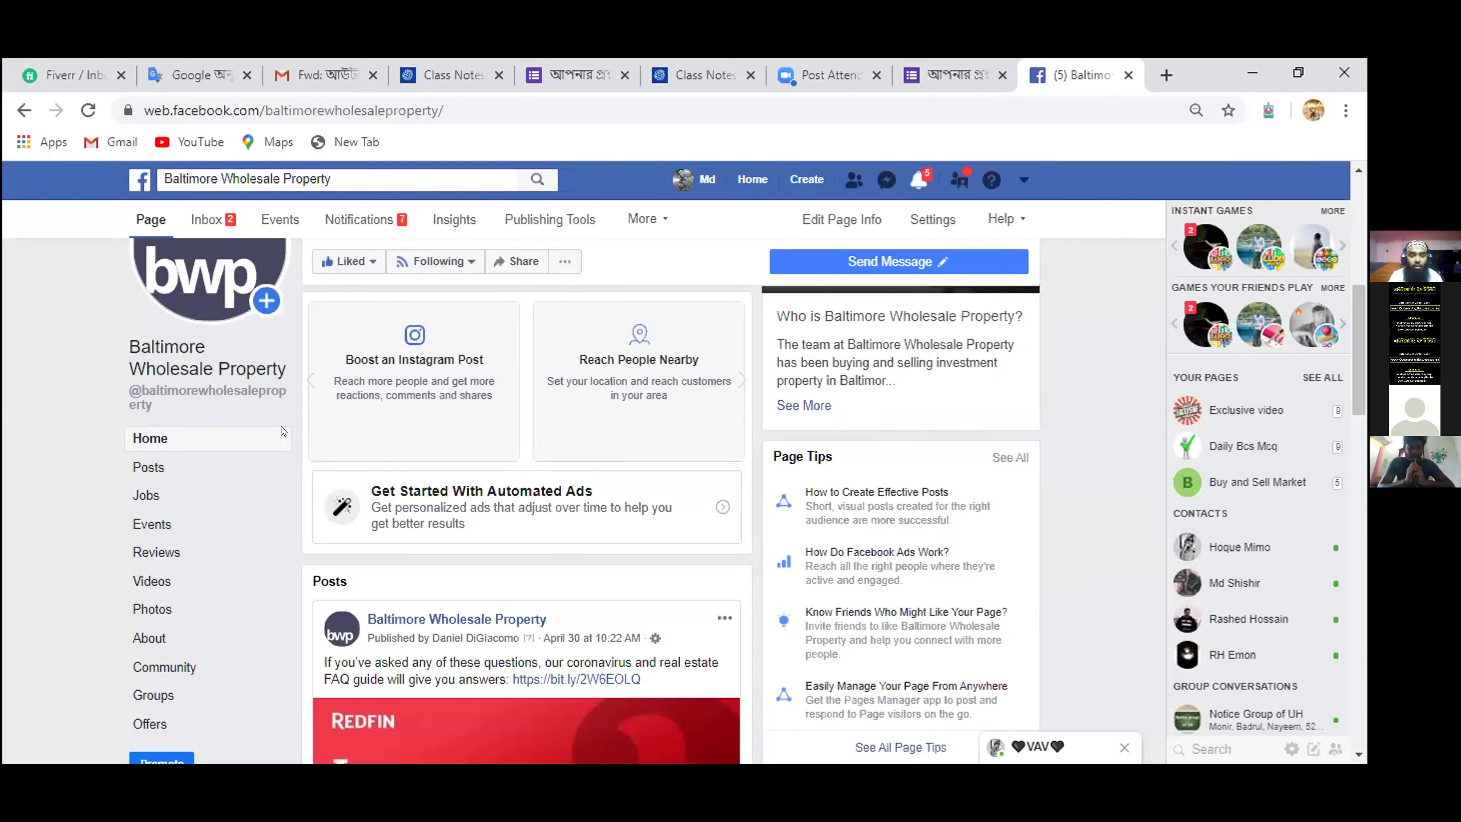
pyautogui.click(714, 397)
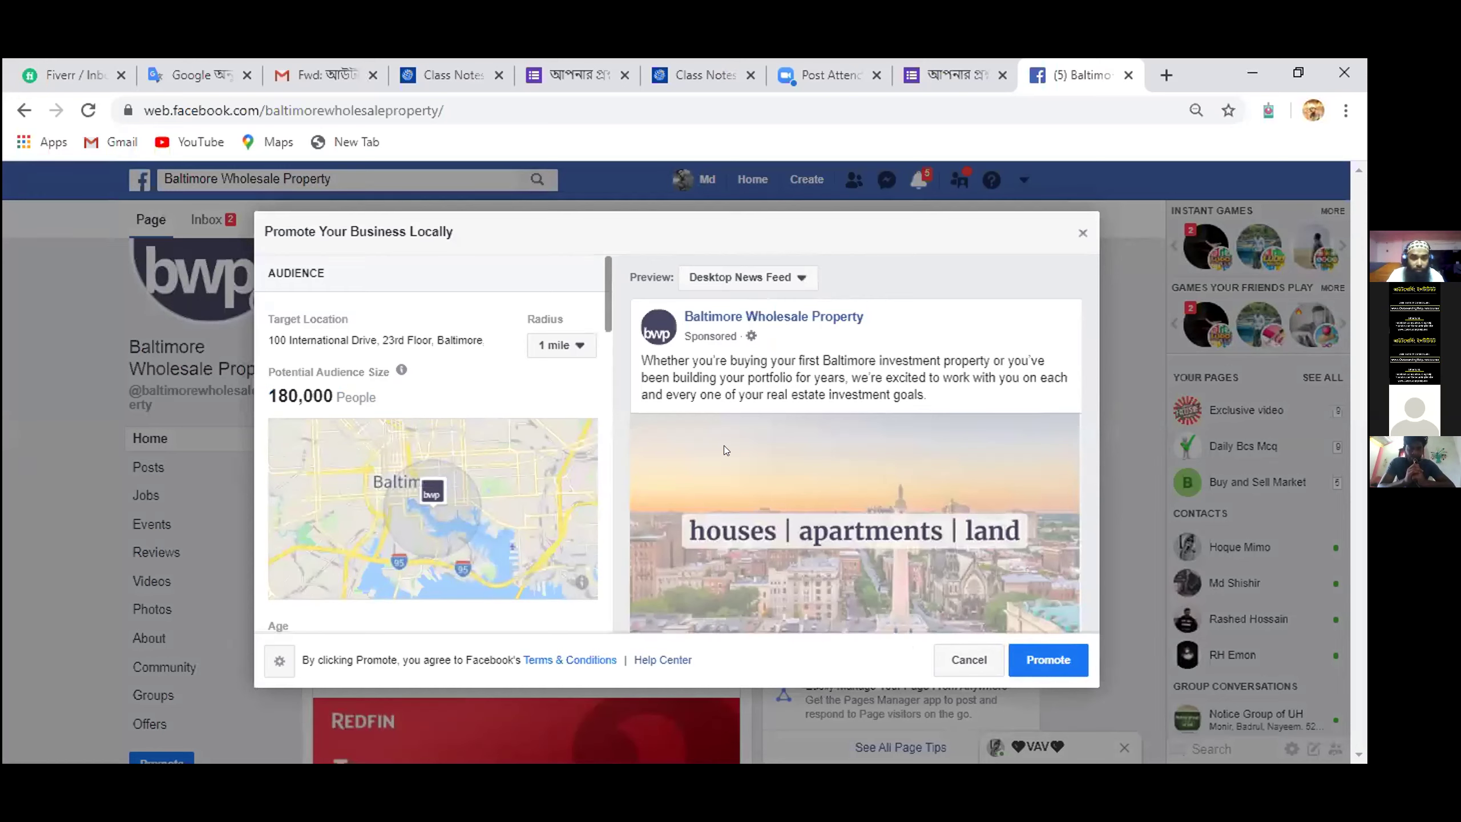
pyautogui.click(1081, 231)
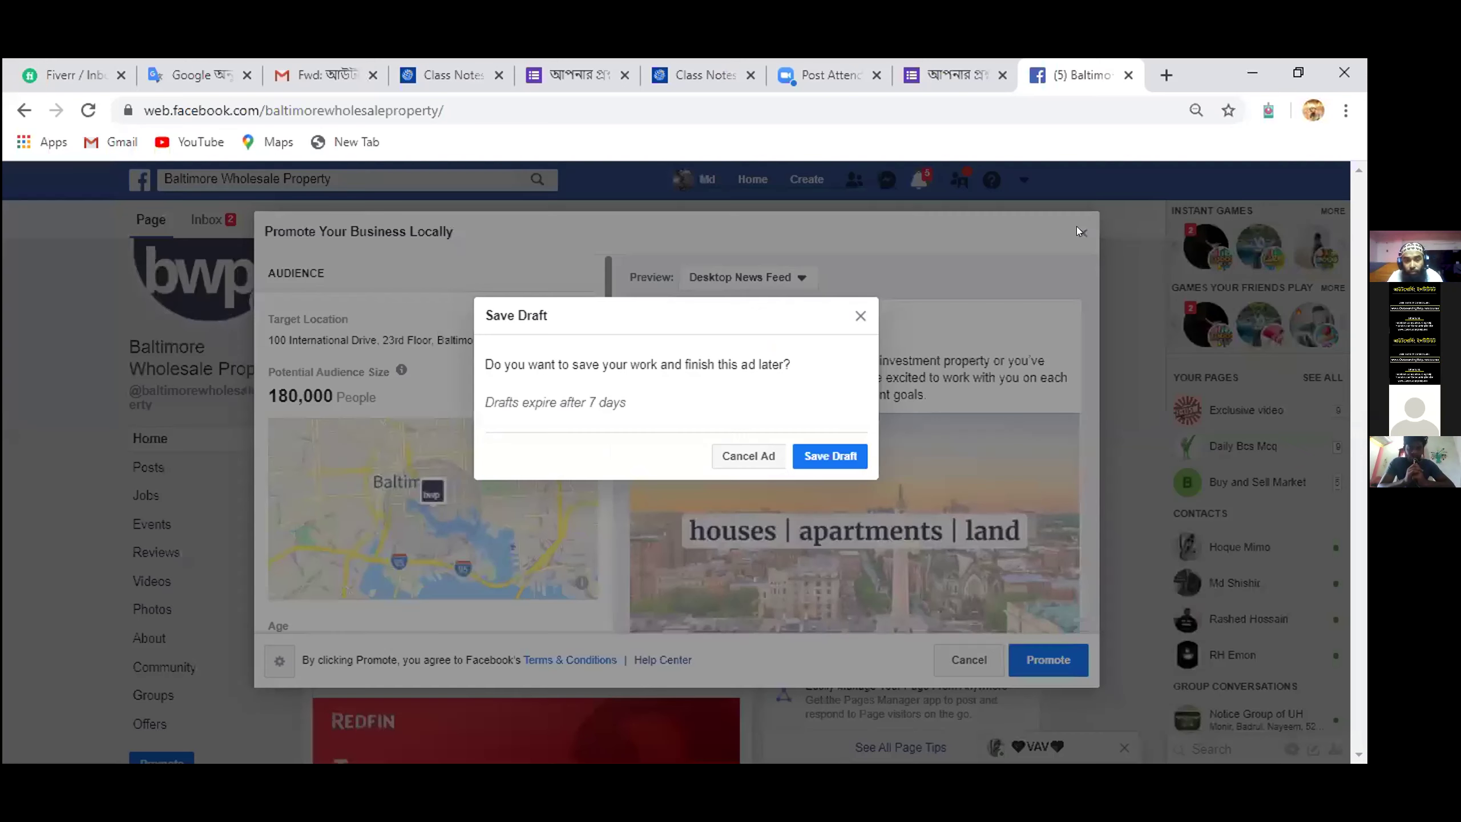
pyautogui.click(744, 455)
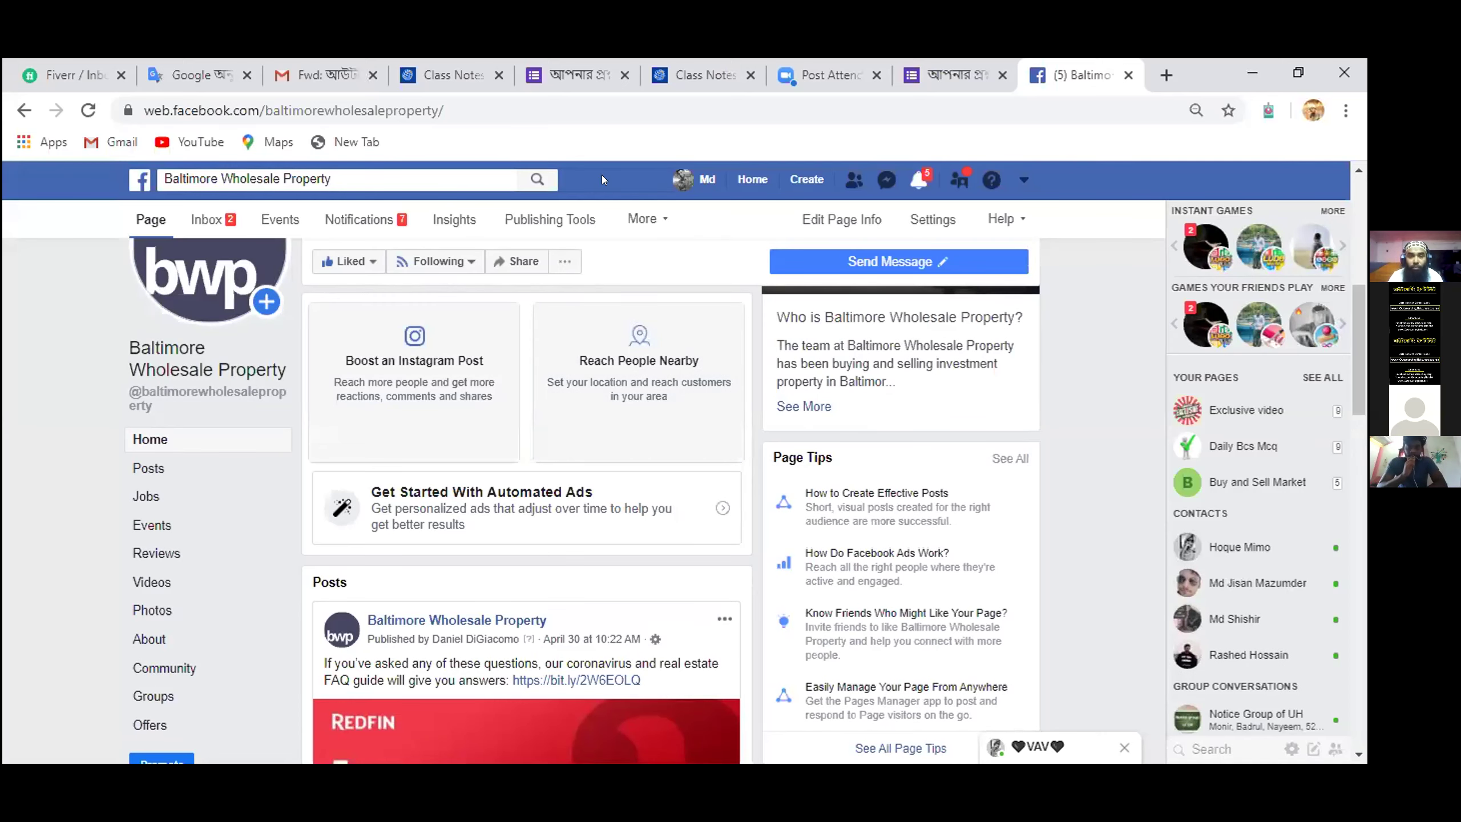
# - Examine the page's posts, community figures, reviews, videos, photos and groups, along with its About, Page Transparency and Team Members details
pyautogui.scroll(-7, 521, 515)
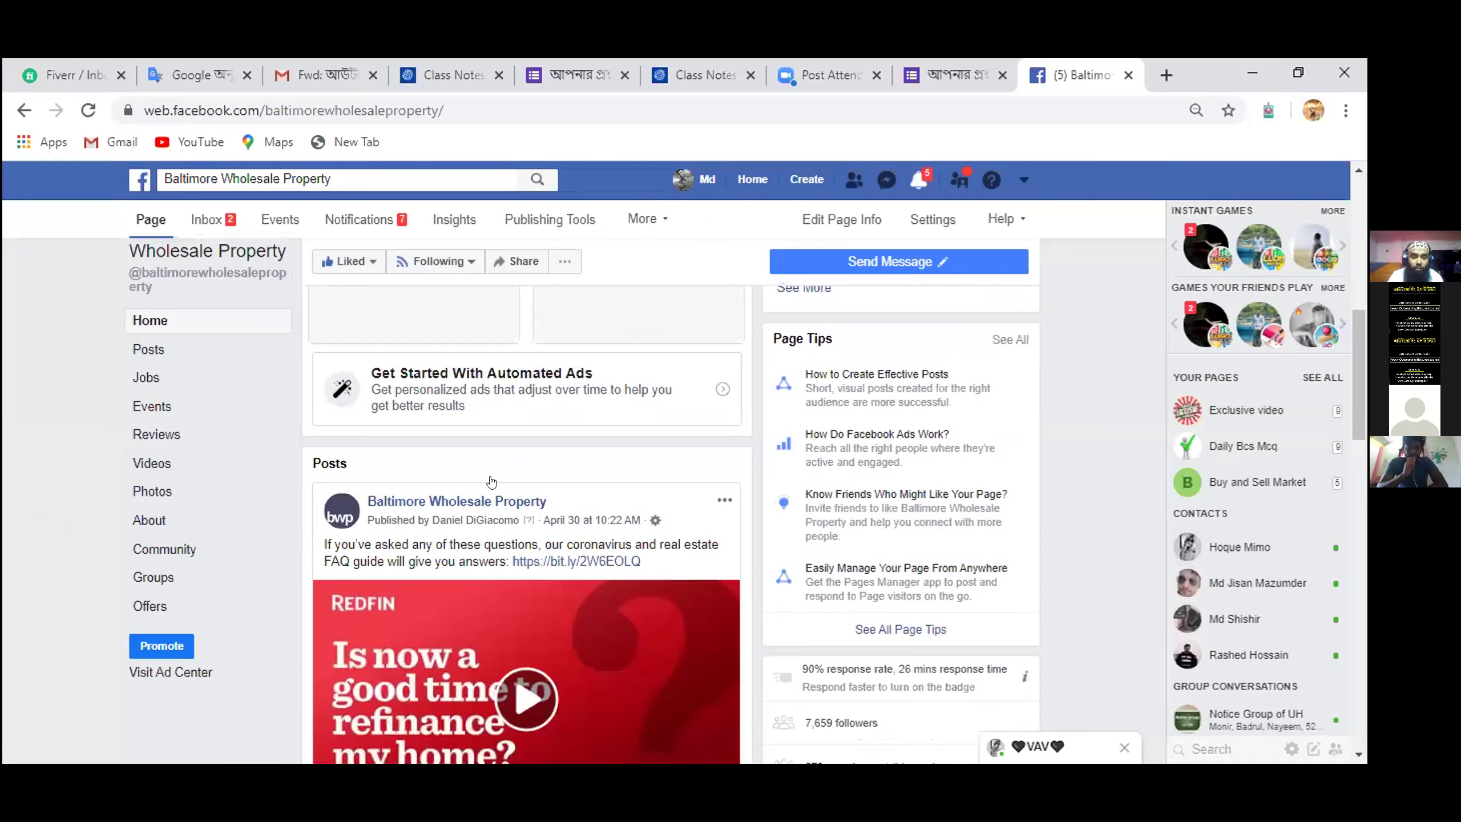
pyautogui.scroll(-7, 488, 470)
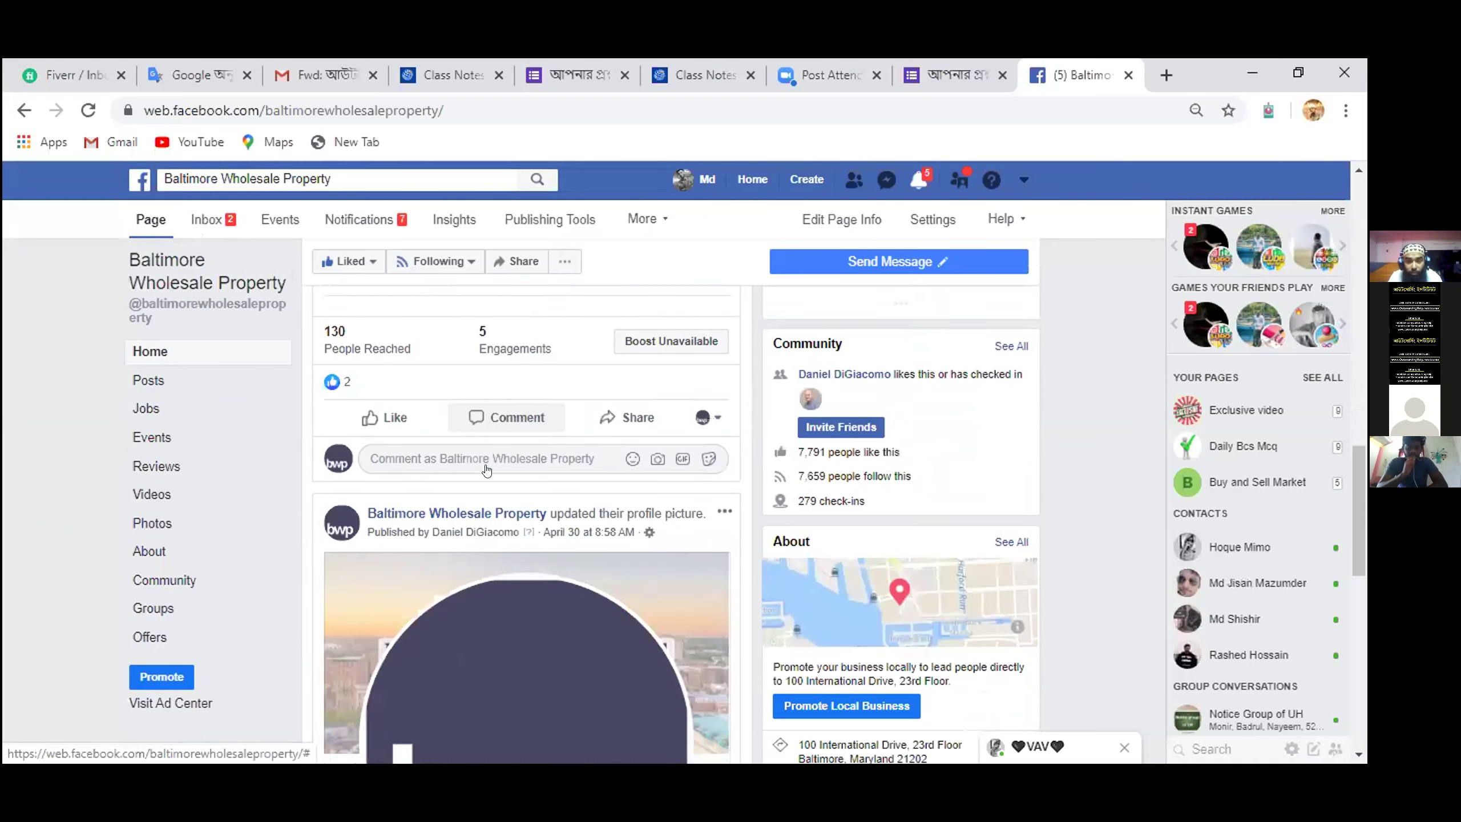
pyautogui.scroll(-10, 486, 470)
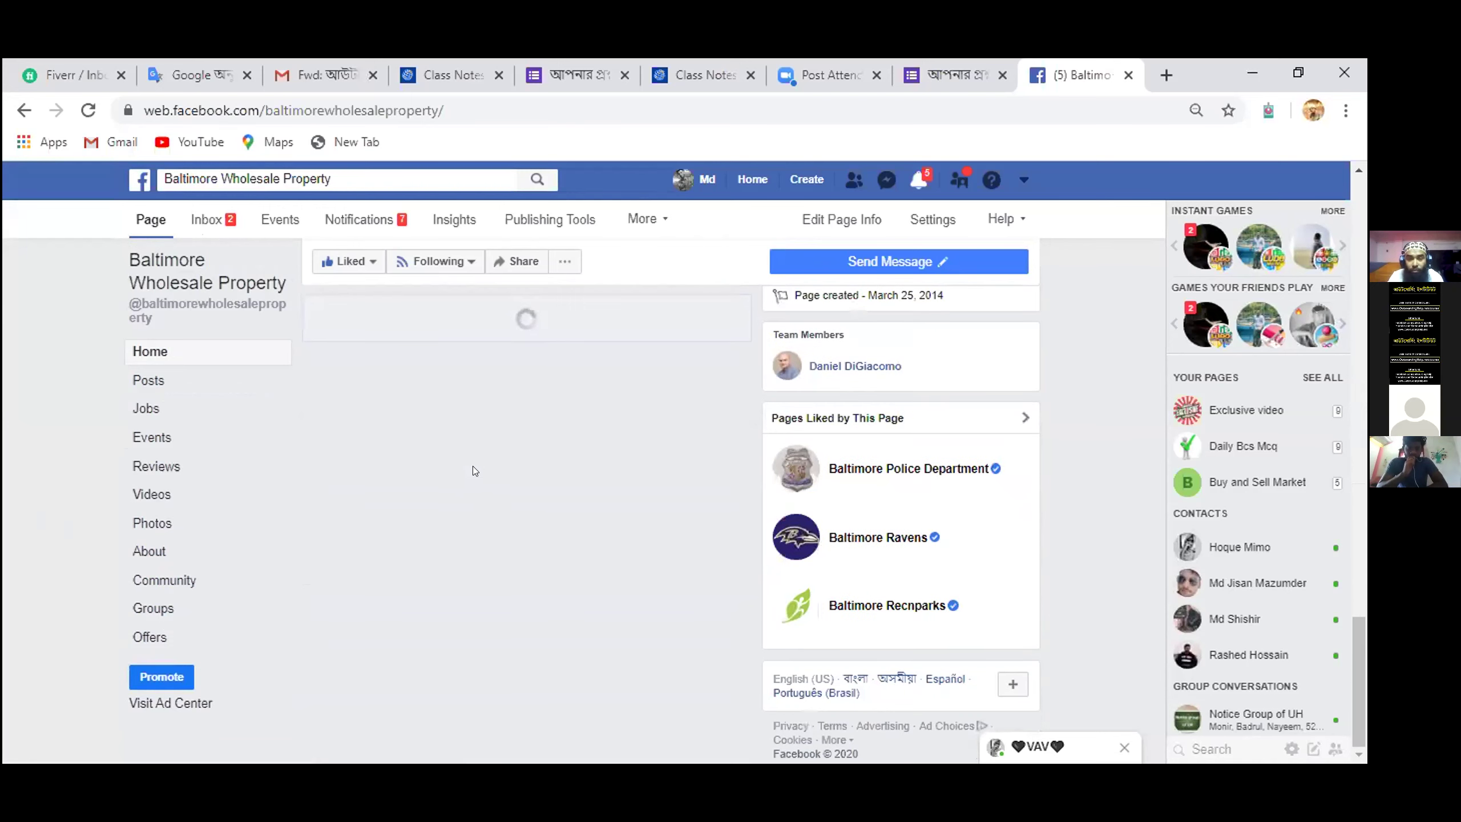
pyautogui.scroll(-2, 472, 469)
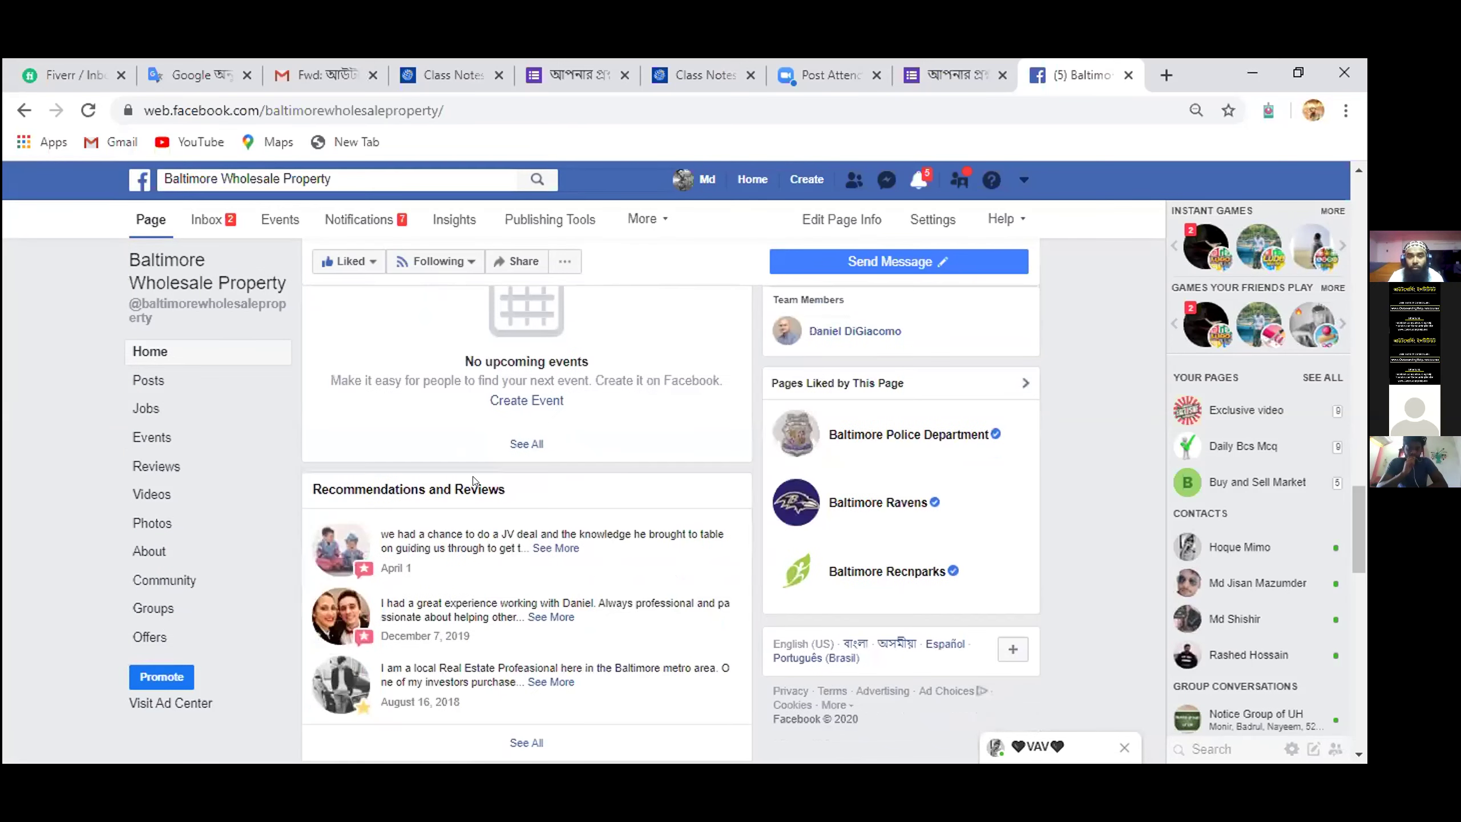
pyautogui.scroll(-8, 473, 479)
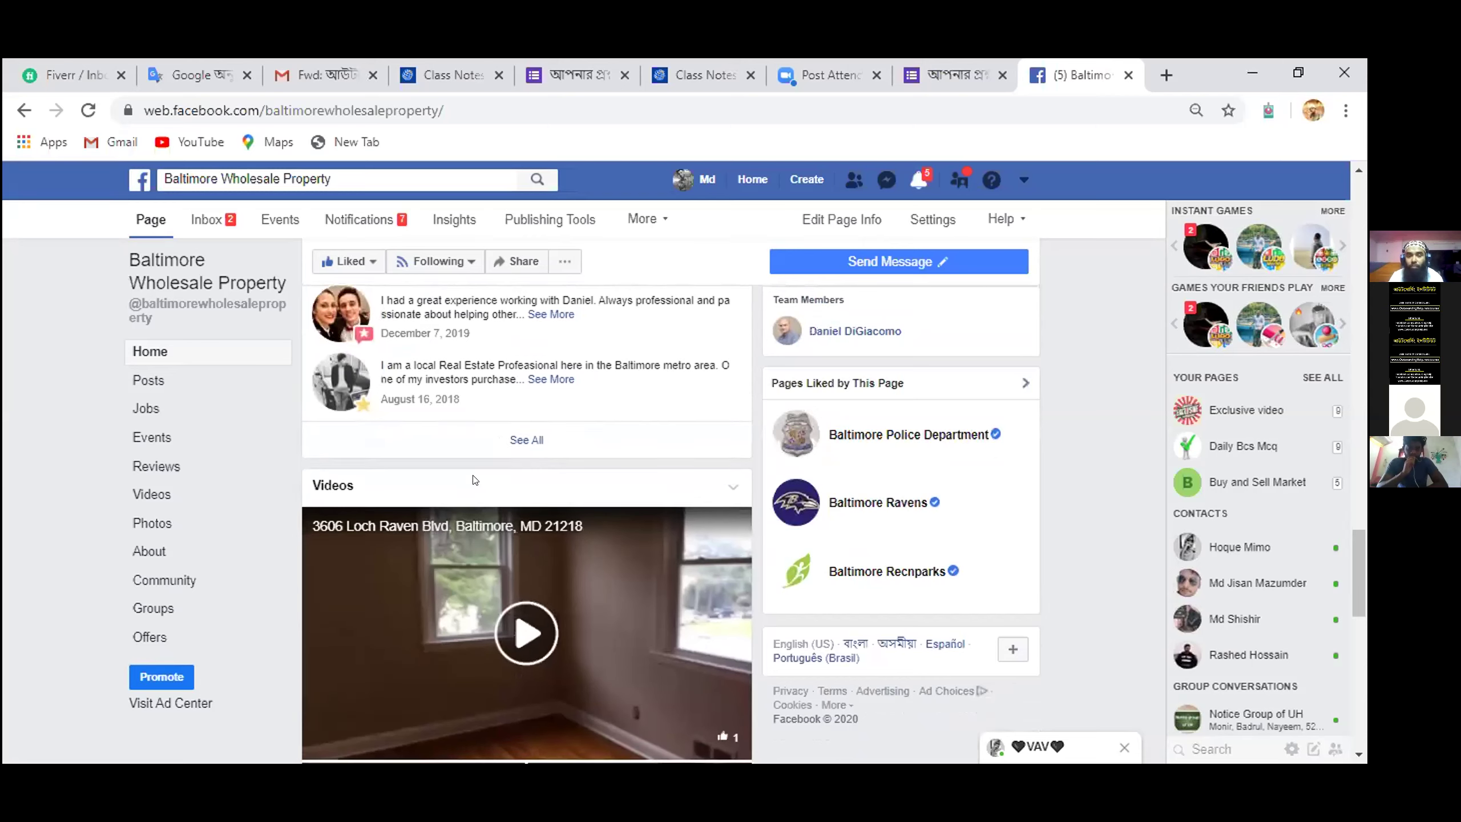
pyautogui.scroll(-3, 472, 480)
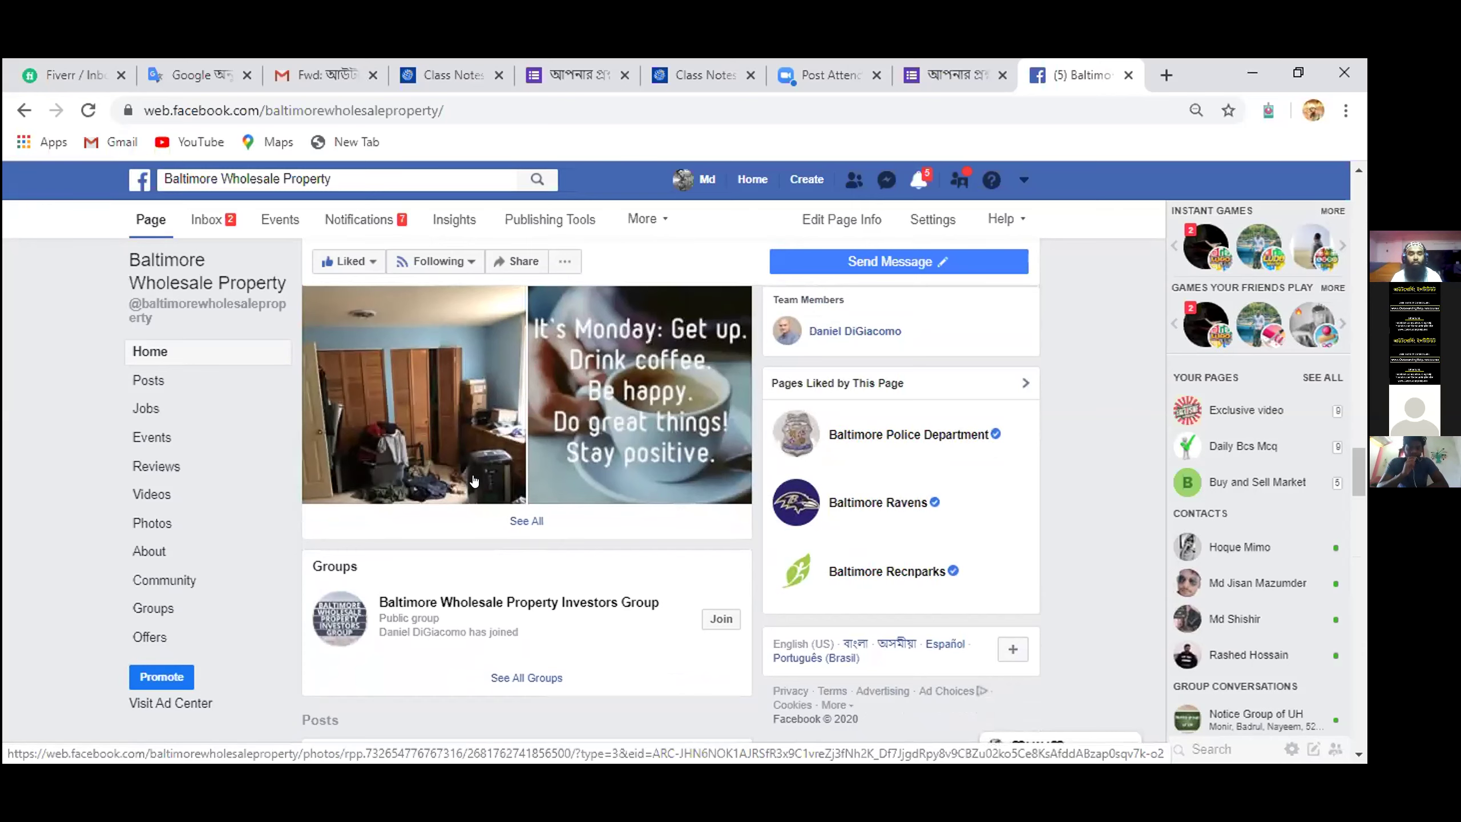
pyautogui.scroll(5, 473, 479)
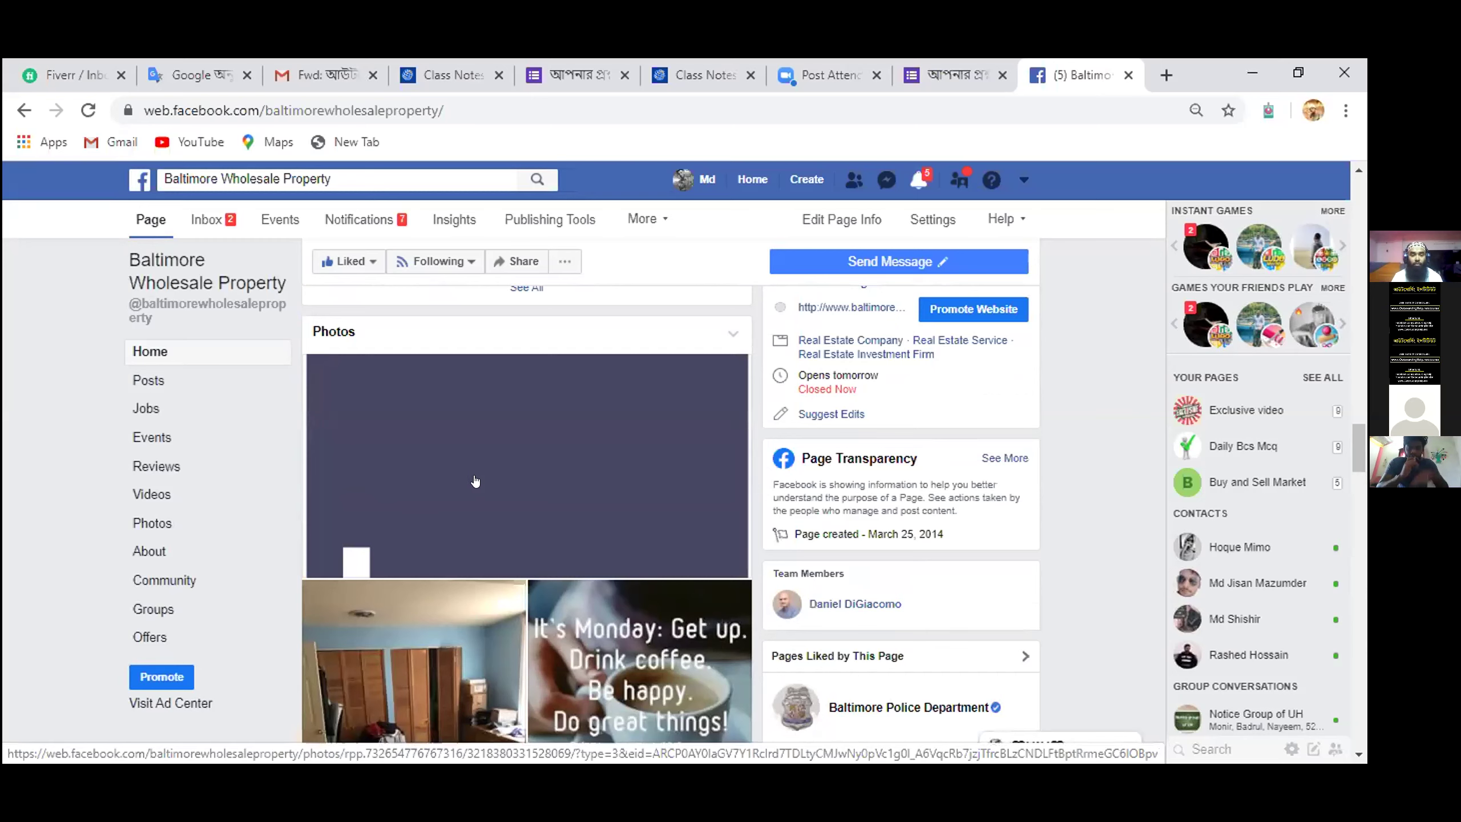
pyautogui.scroll(5, 505, 499)
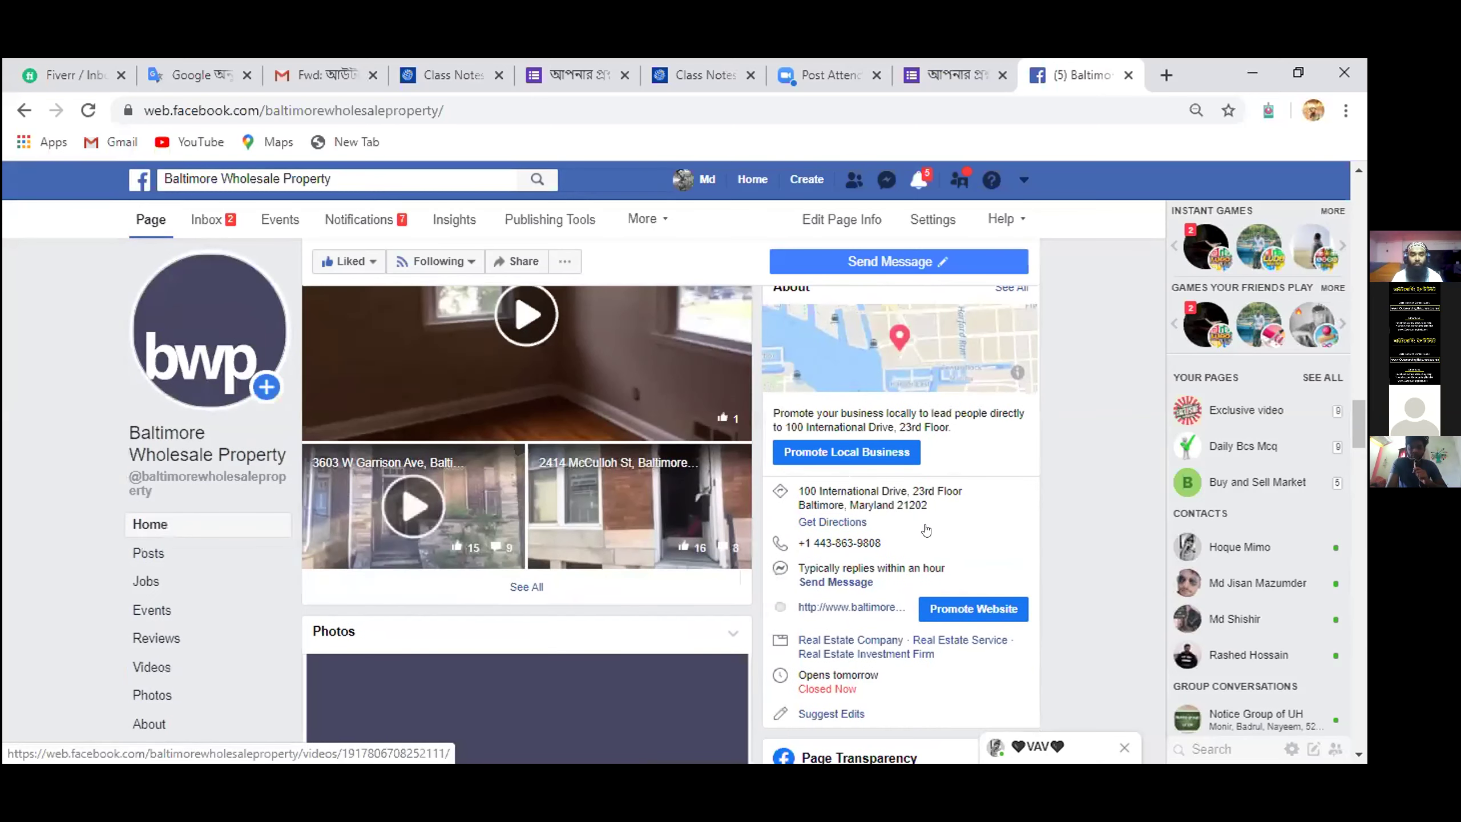
pyautogui.scroll(-2, 823, 547)
pyautogui.scroll(-1, 821, 545)
pyautogui.scroll(-2, 817, 543)
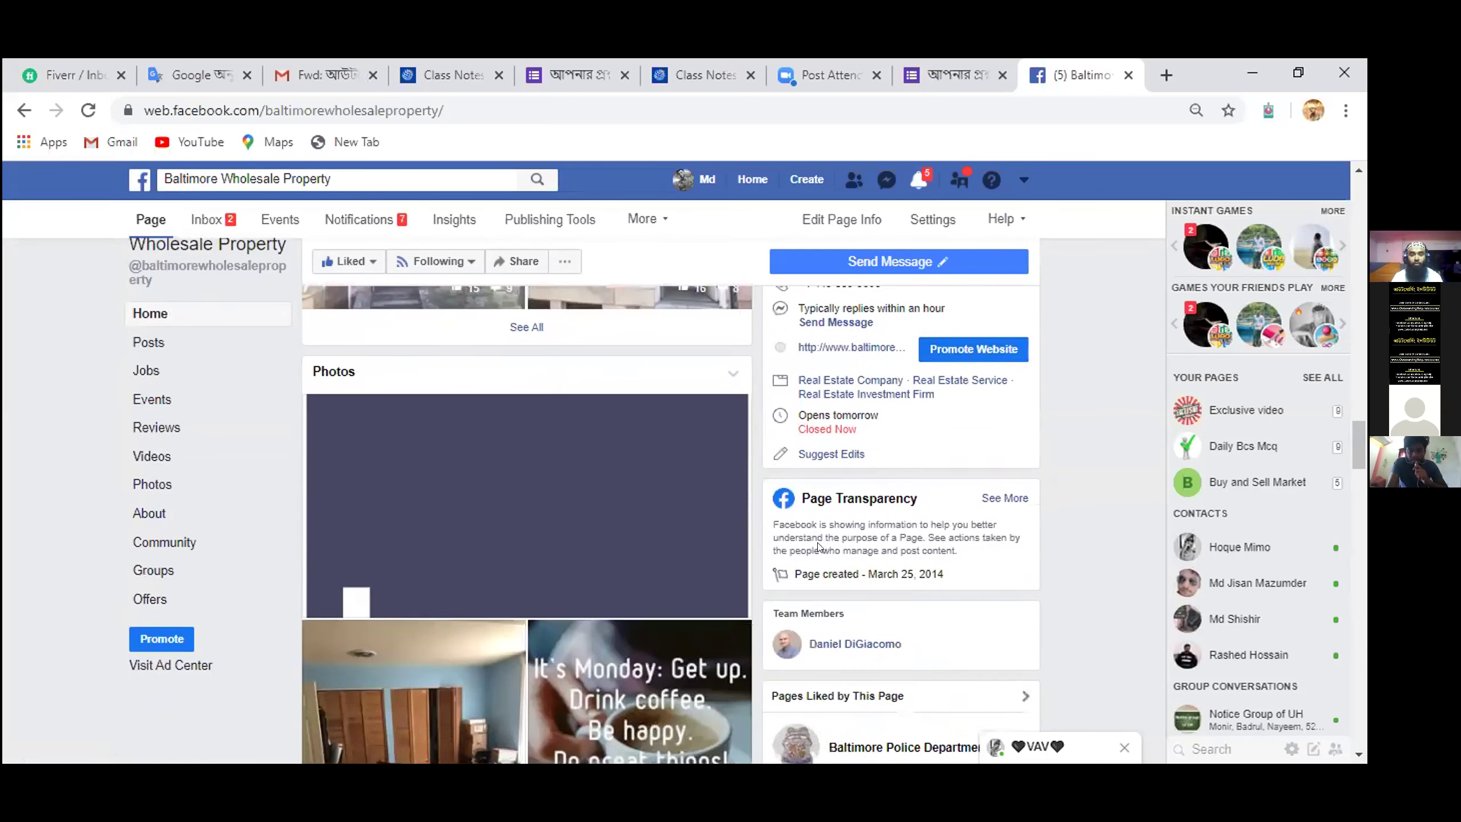
pyautogui.scroll(-5, 813, 546)
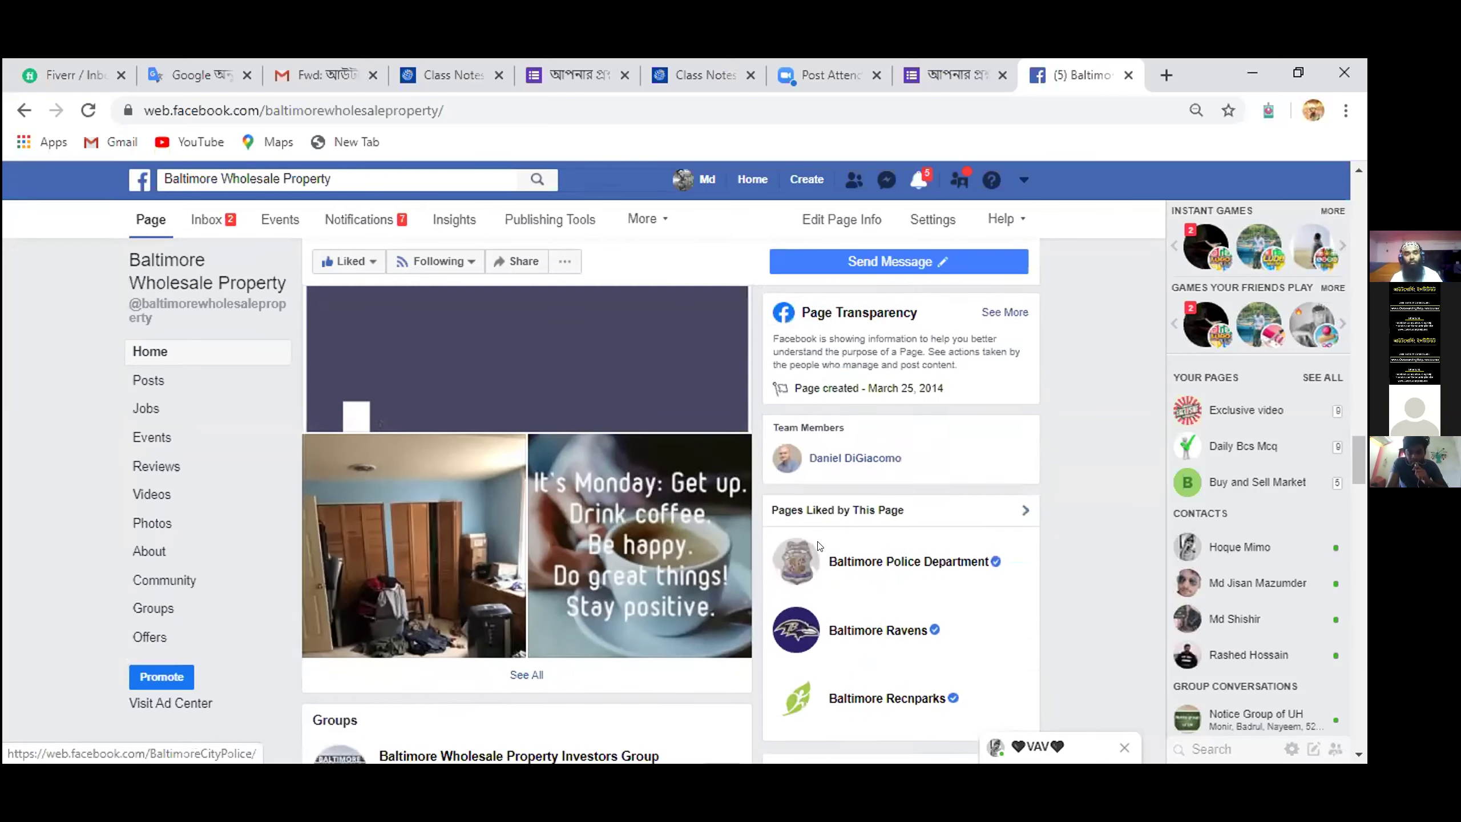
pyautogui.scroll(8, 818, 545)
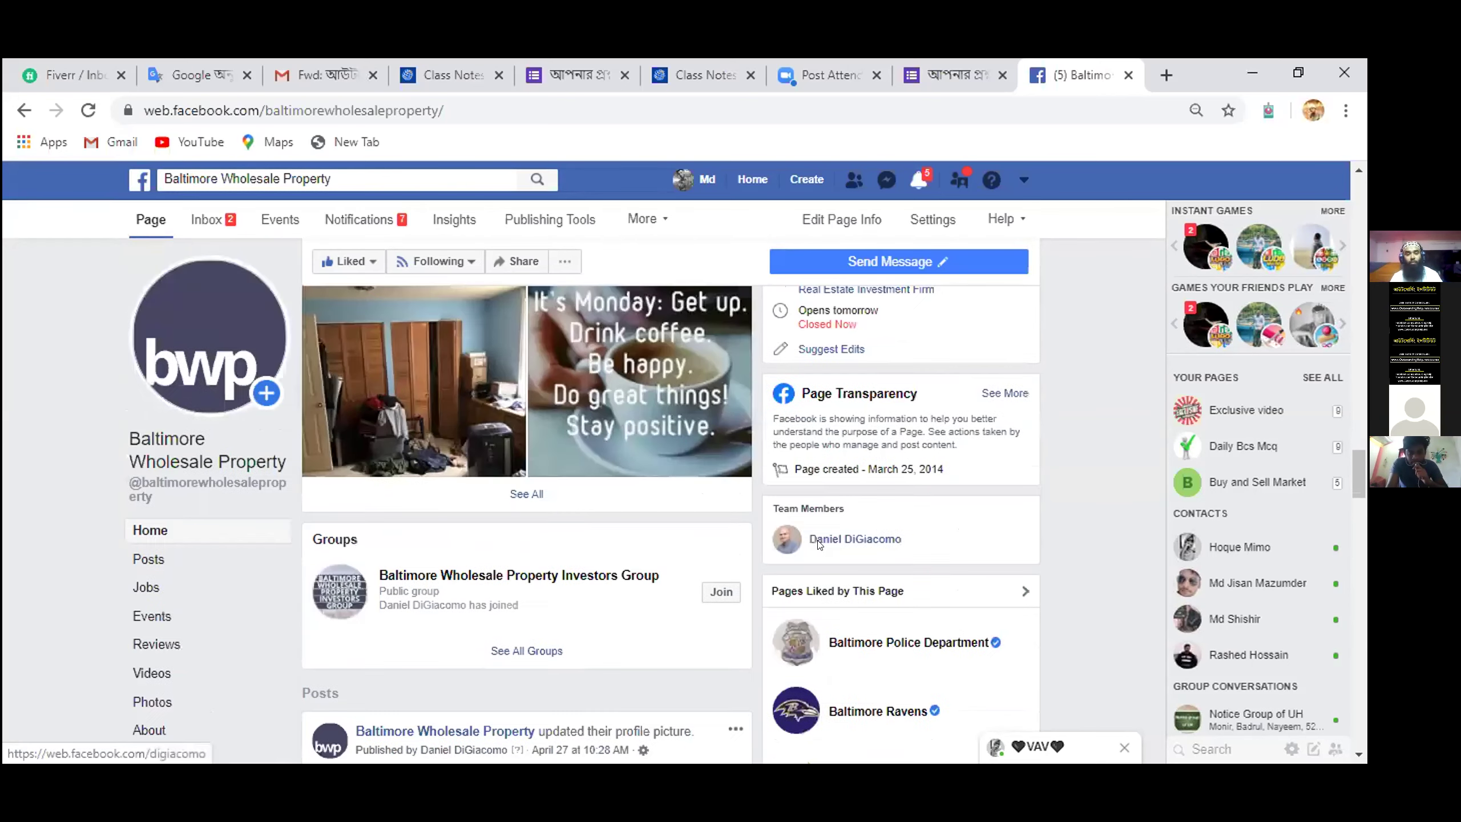
# - Browse the page's timeline from the photos and cover updates to the older posts, checking their reach and engagement figures
pyautogui.scroll(6, 819, 545)
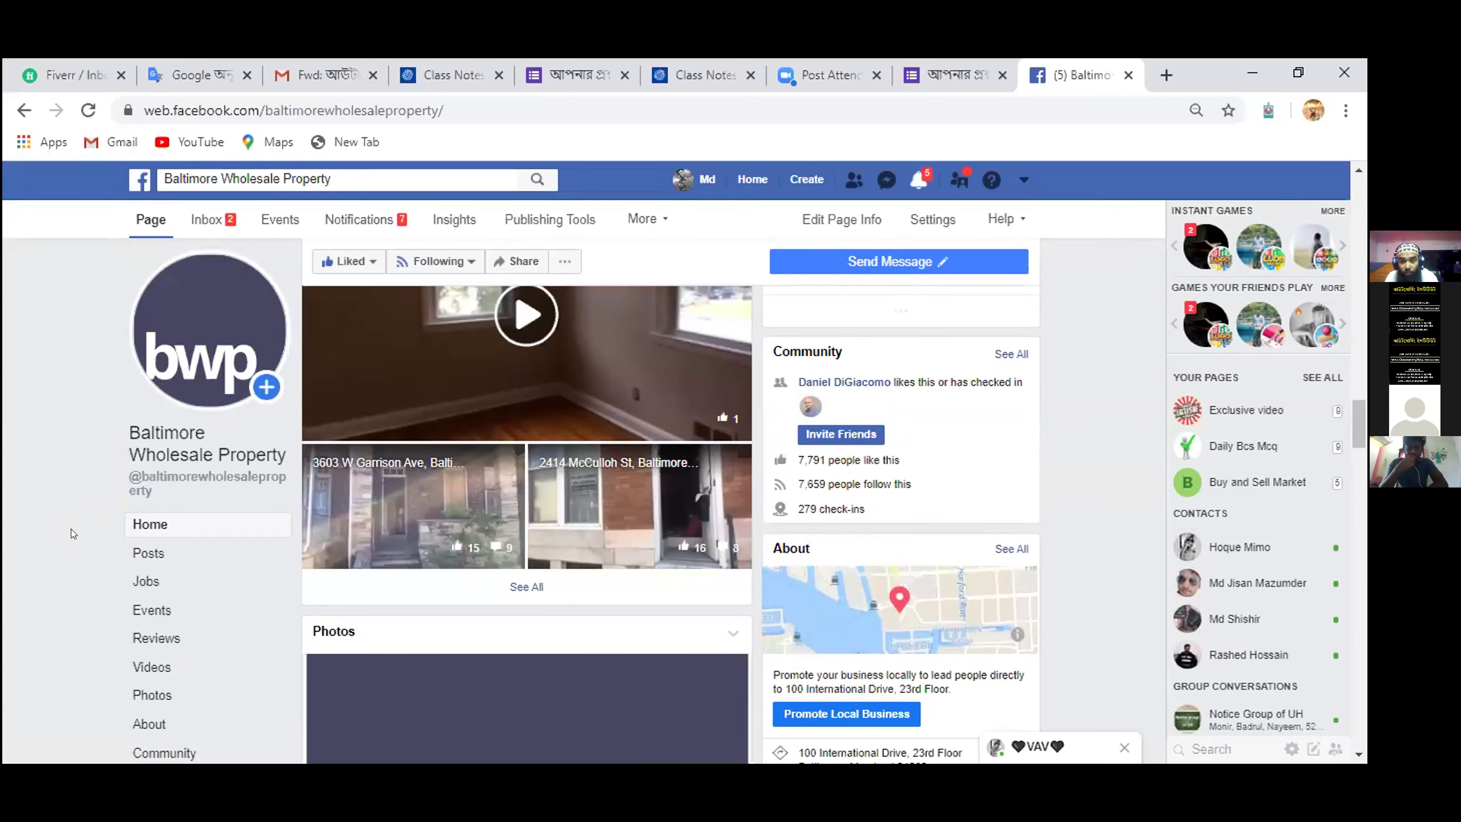
pyautogui.scroll(-6, 488, 512)
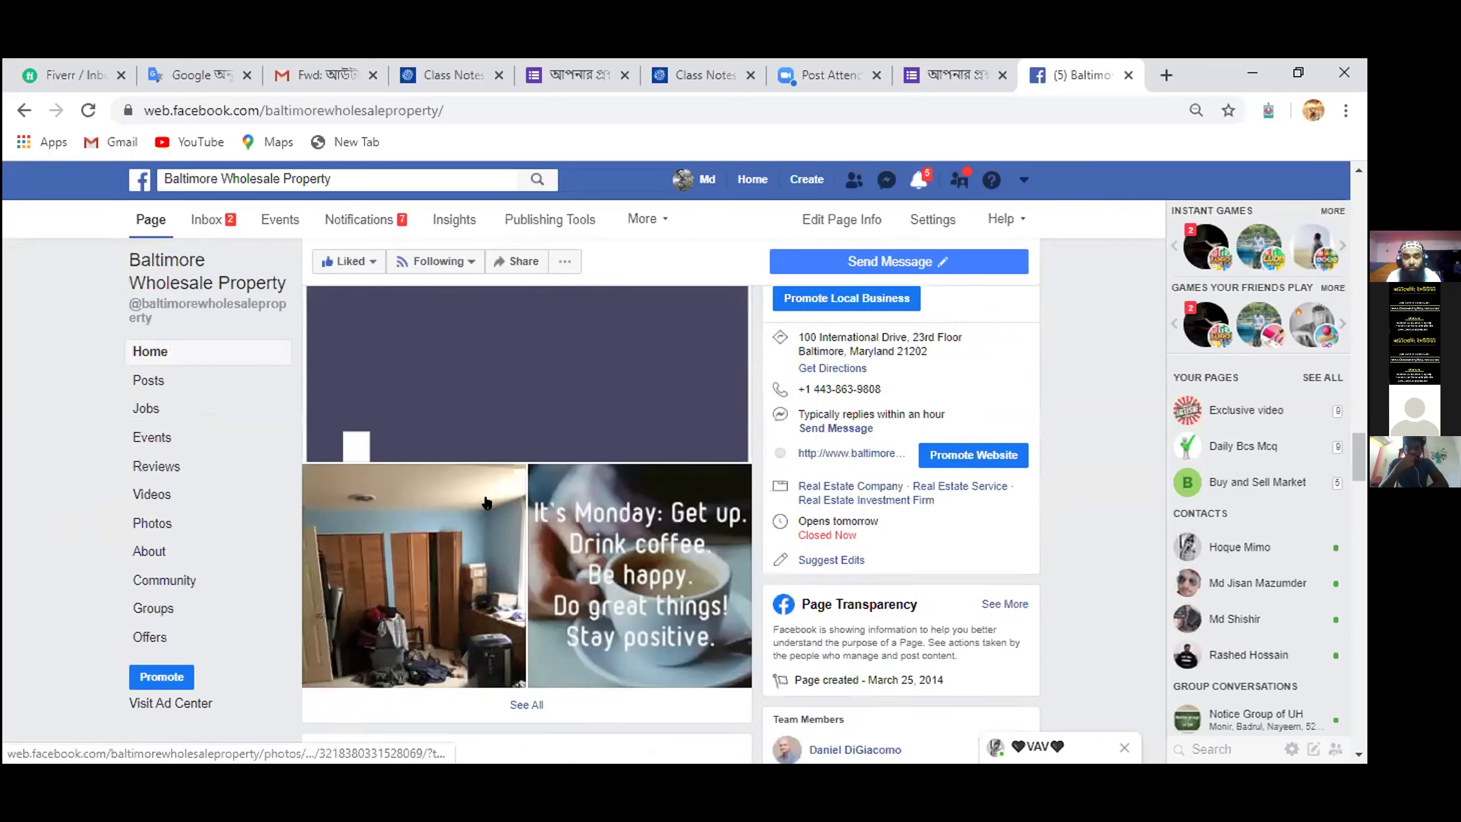
pyautogui.scroll(-15, 484, 496)
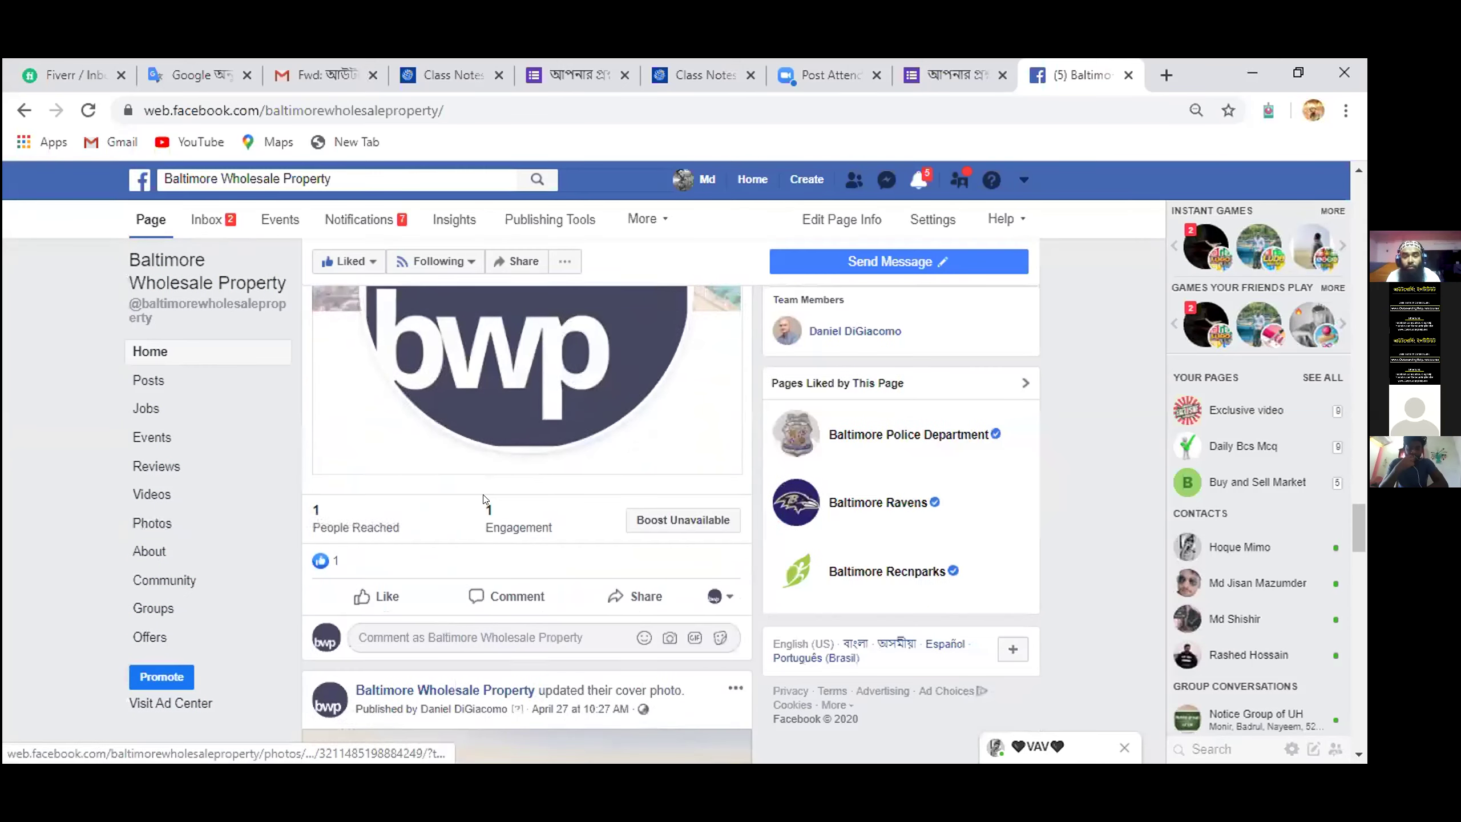
pyautogui.scroll(-6, 484, 499)
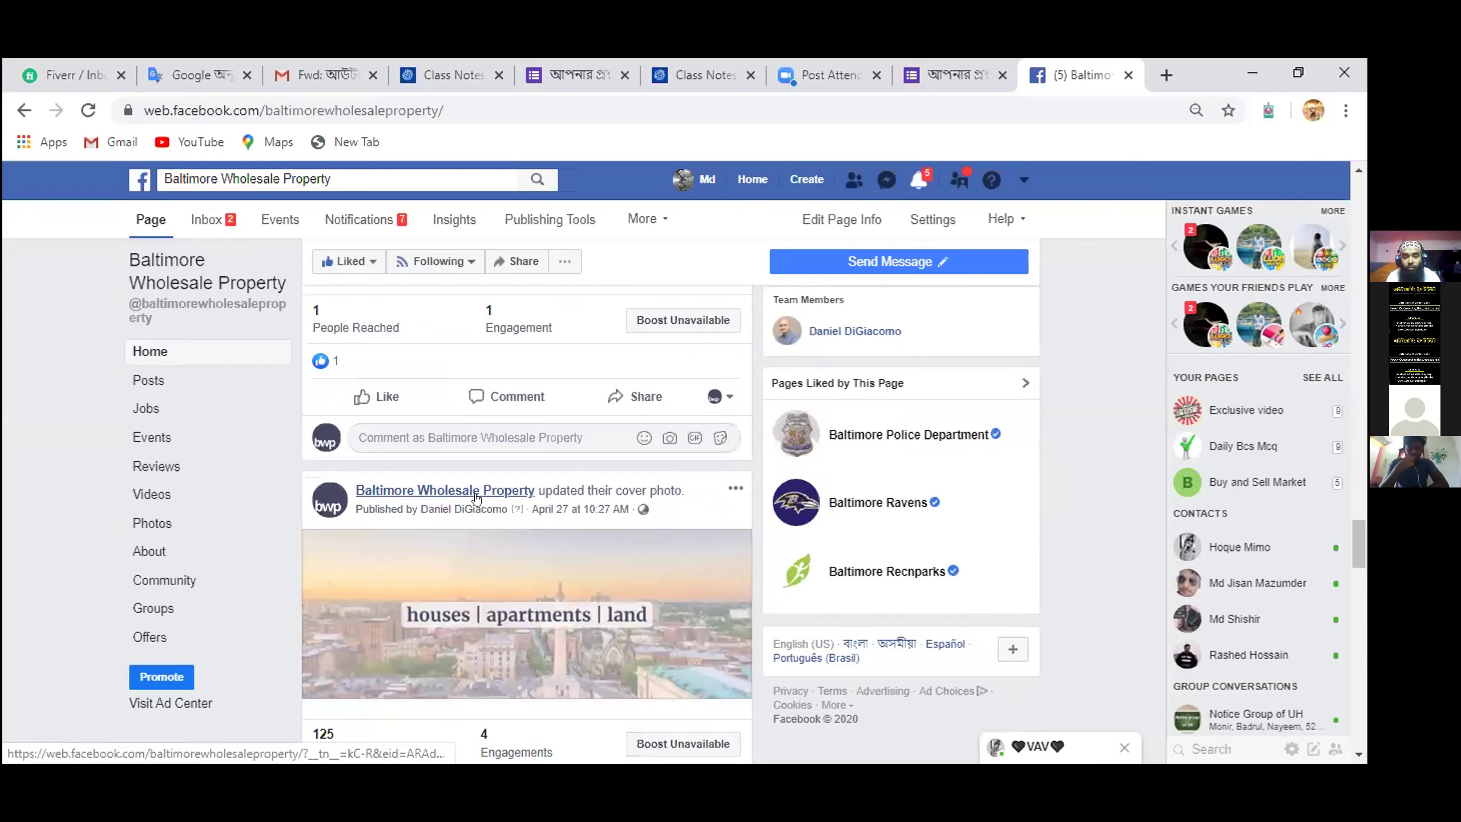
pyautogui.scroll(-8, 473, 495)
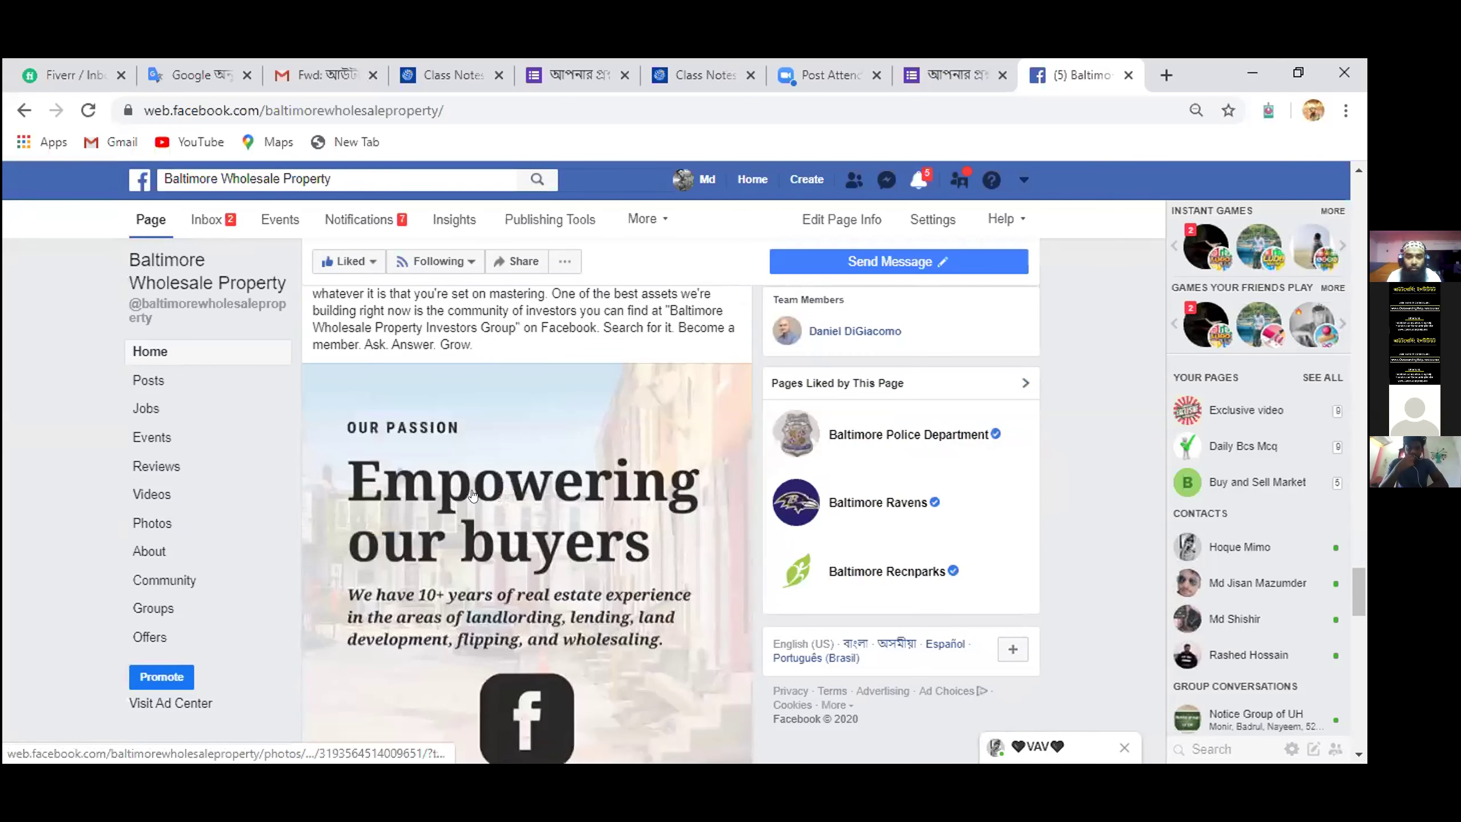
pyautogui.scroll(-10, 470, 487)
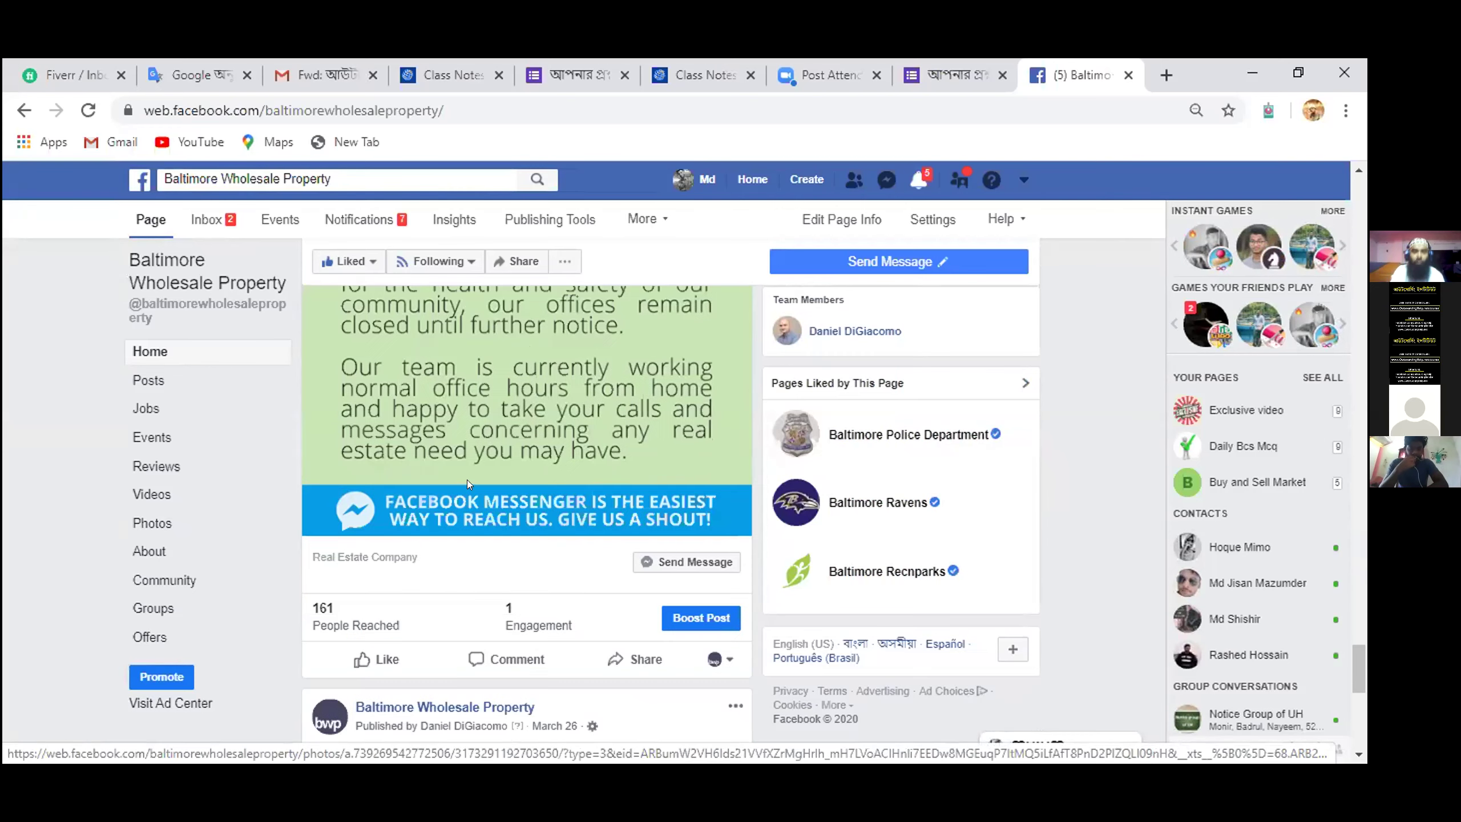
pyautogui.scroll(-3, 569, 496)
pyautogui.scroll(-1, 570, 496)
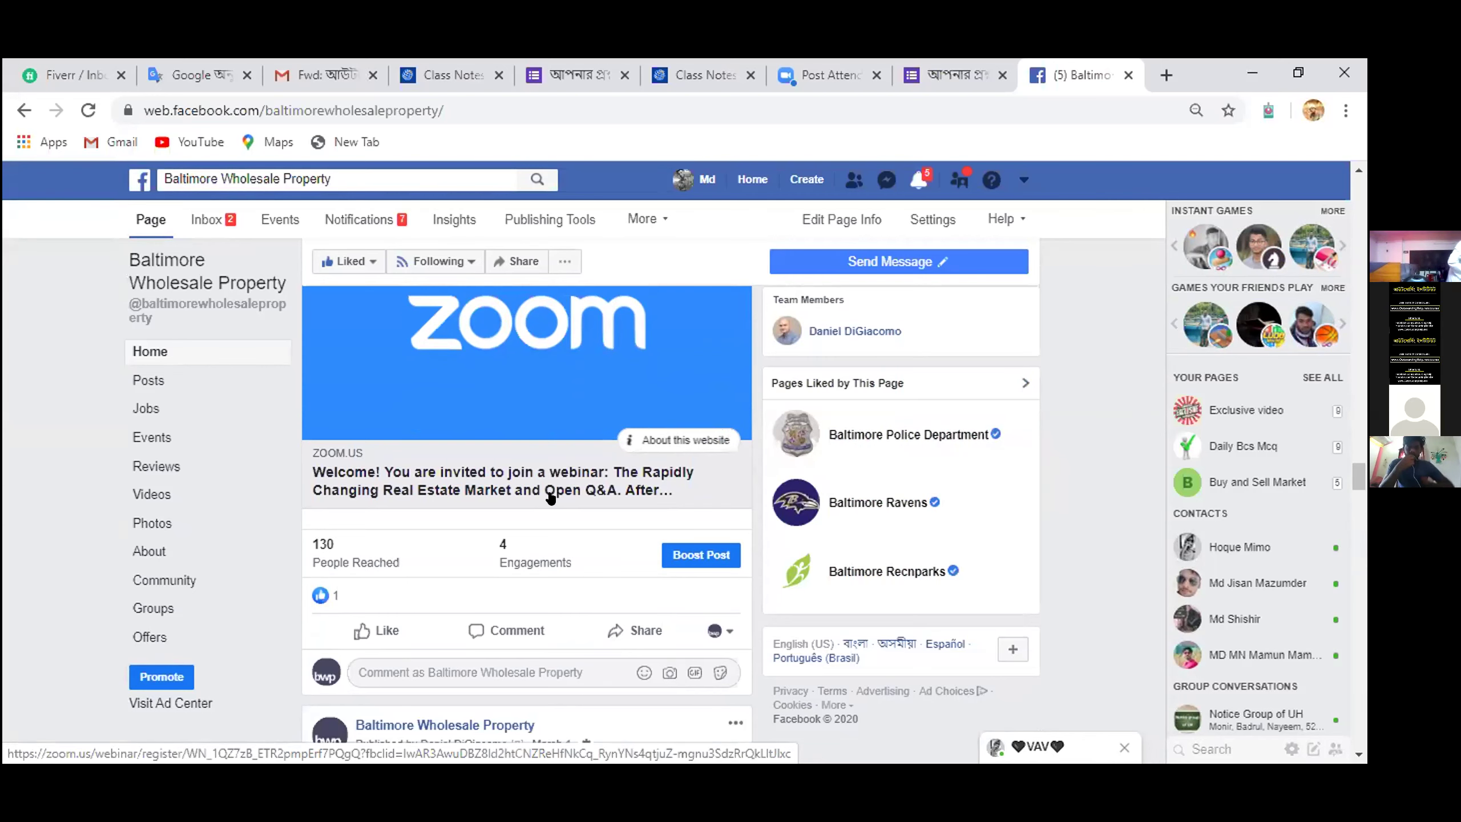
pyautogui.scroll(-5, 553, 495)
pyautogui.scroll(-3, 541, 497)
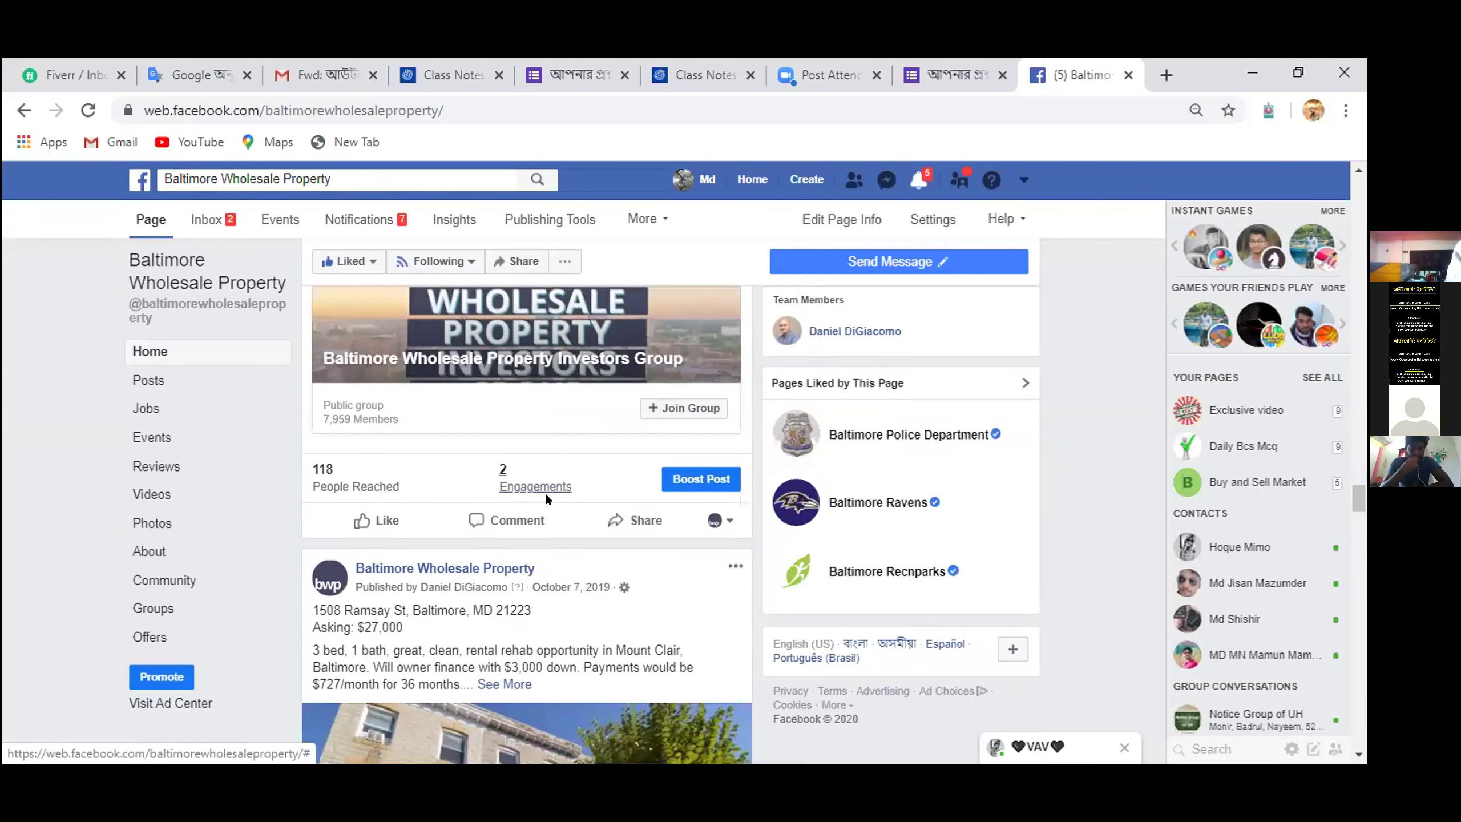
pyautogui.scroll(-5, 544, 495)
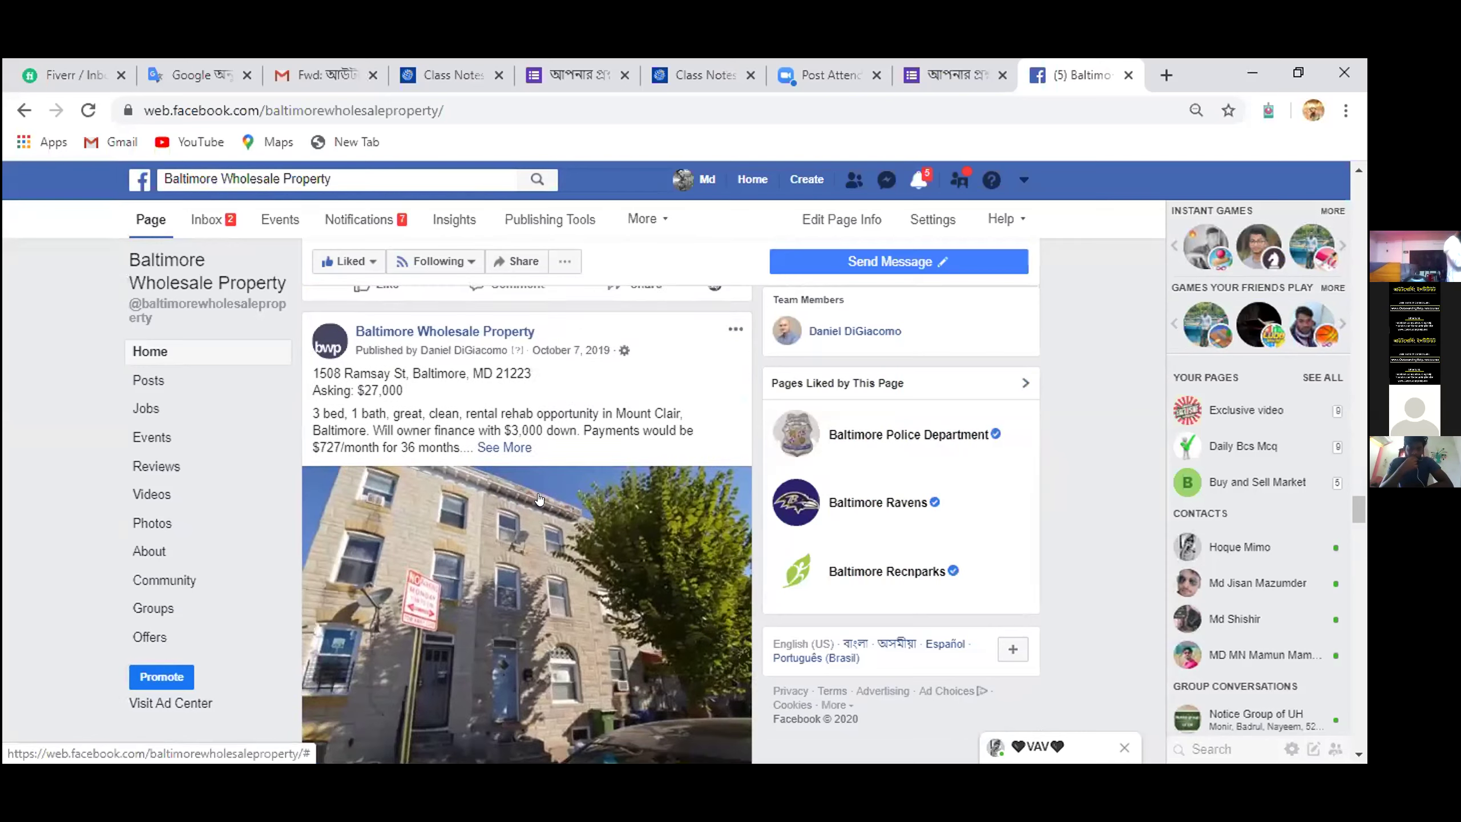
pyautogui.scroll(-10, 539, 498)
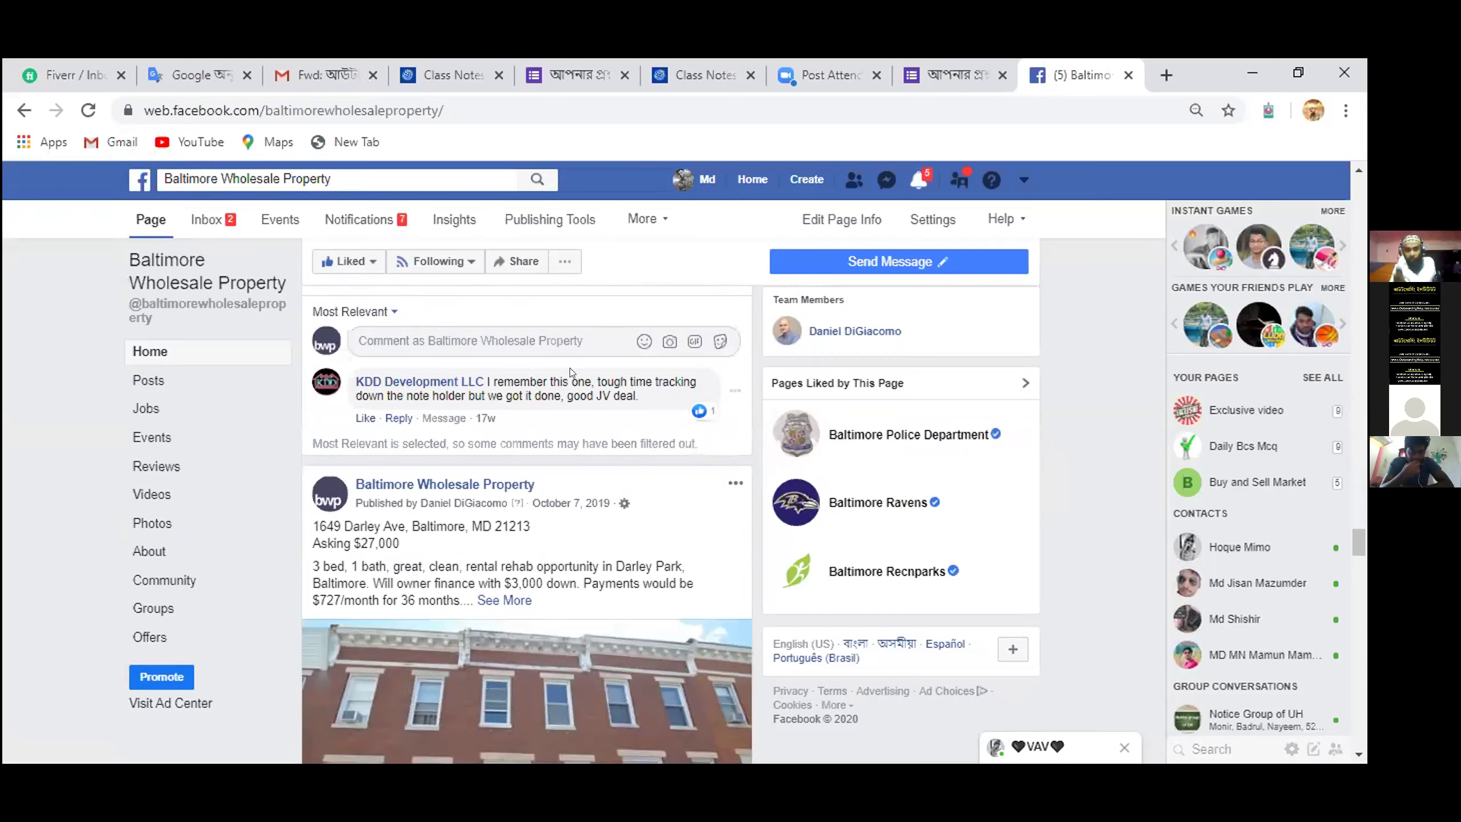
# - Open the report form for the KDD Development LLC comment, choose Spam as the problem, and close it without submitting
pyautogui.click(732, 391)
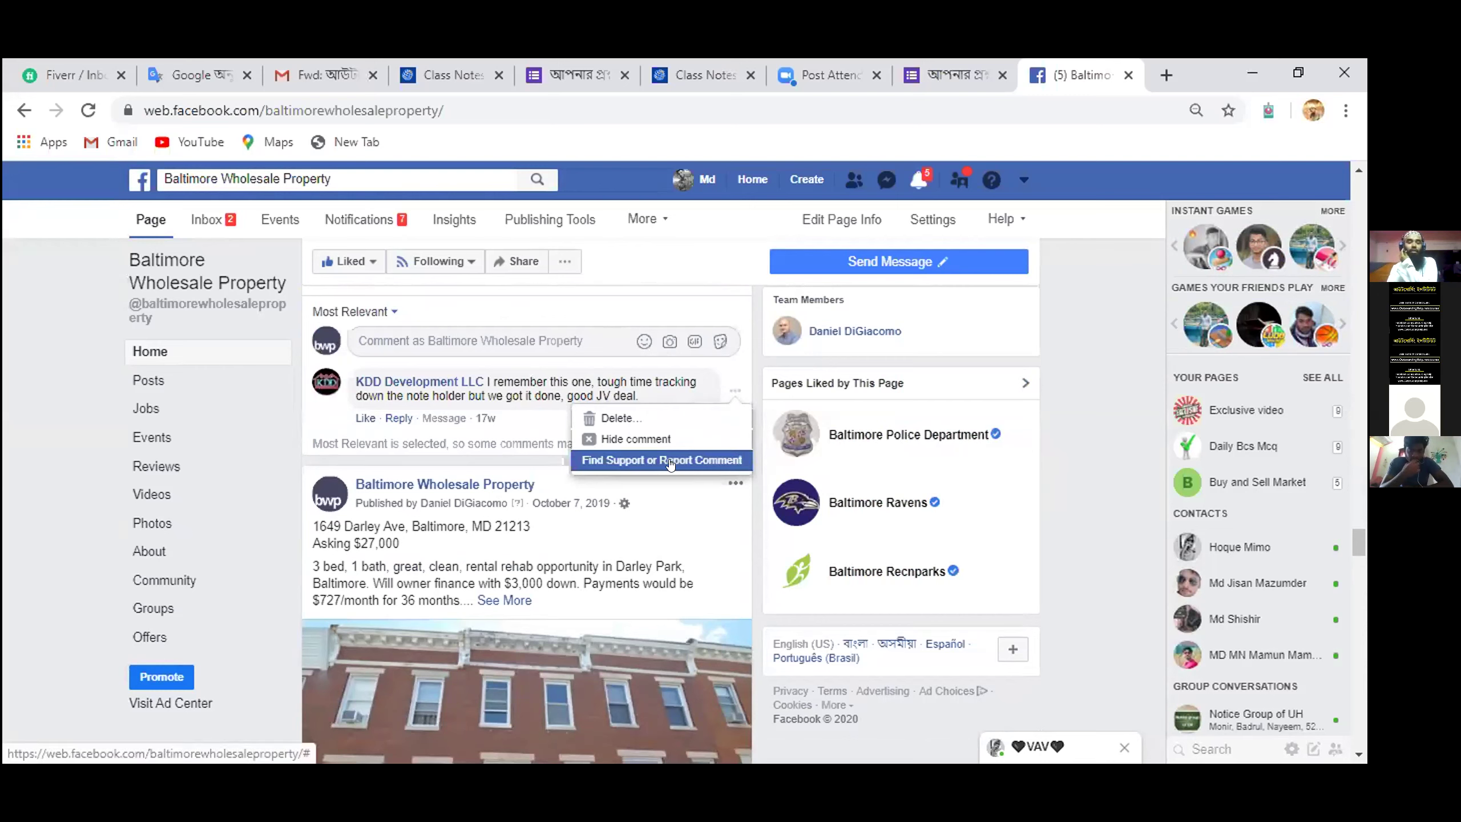
pyautogui.click(716, 461)
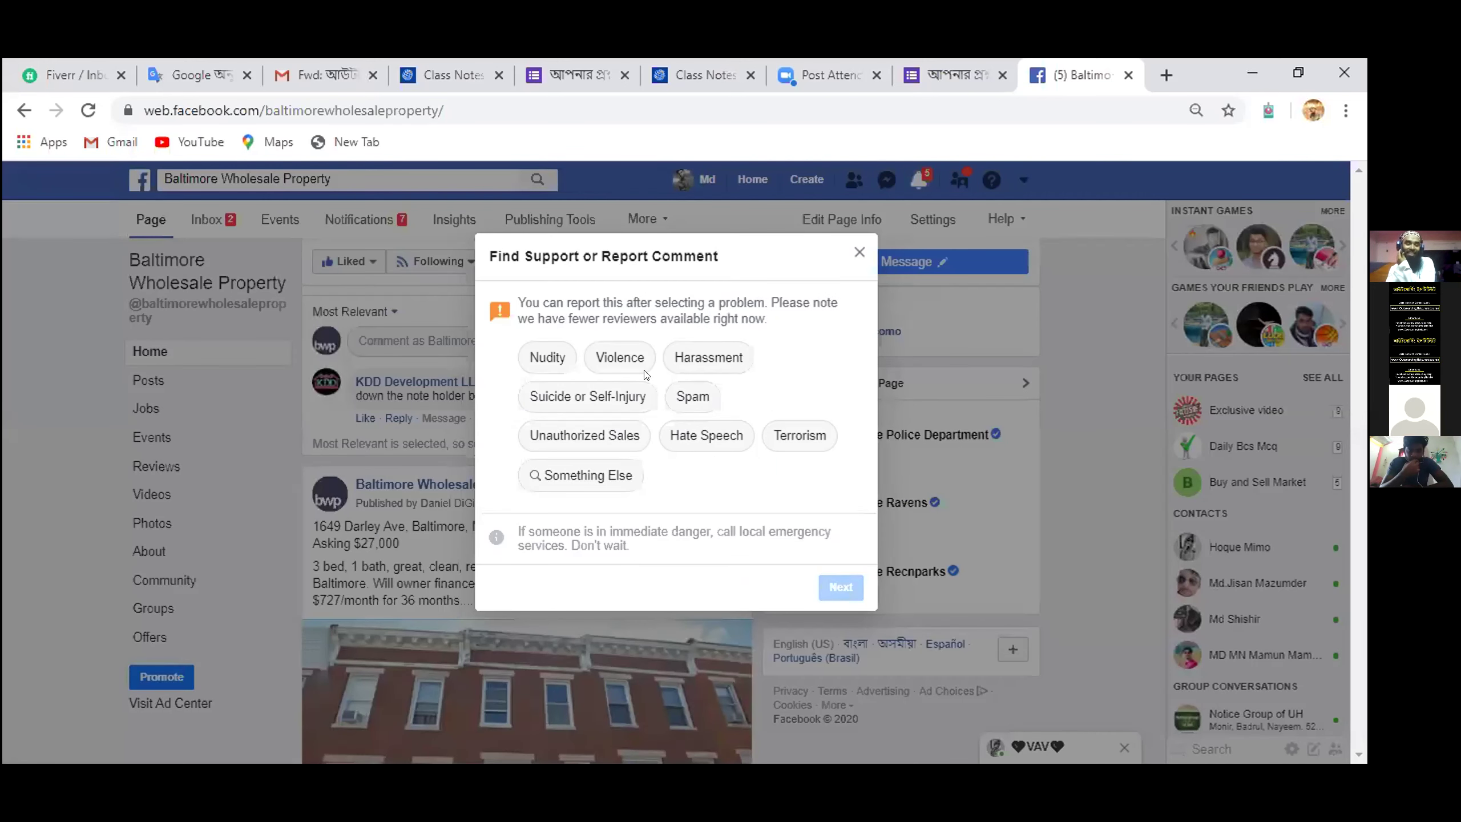
pyautogui.click(680, 391)
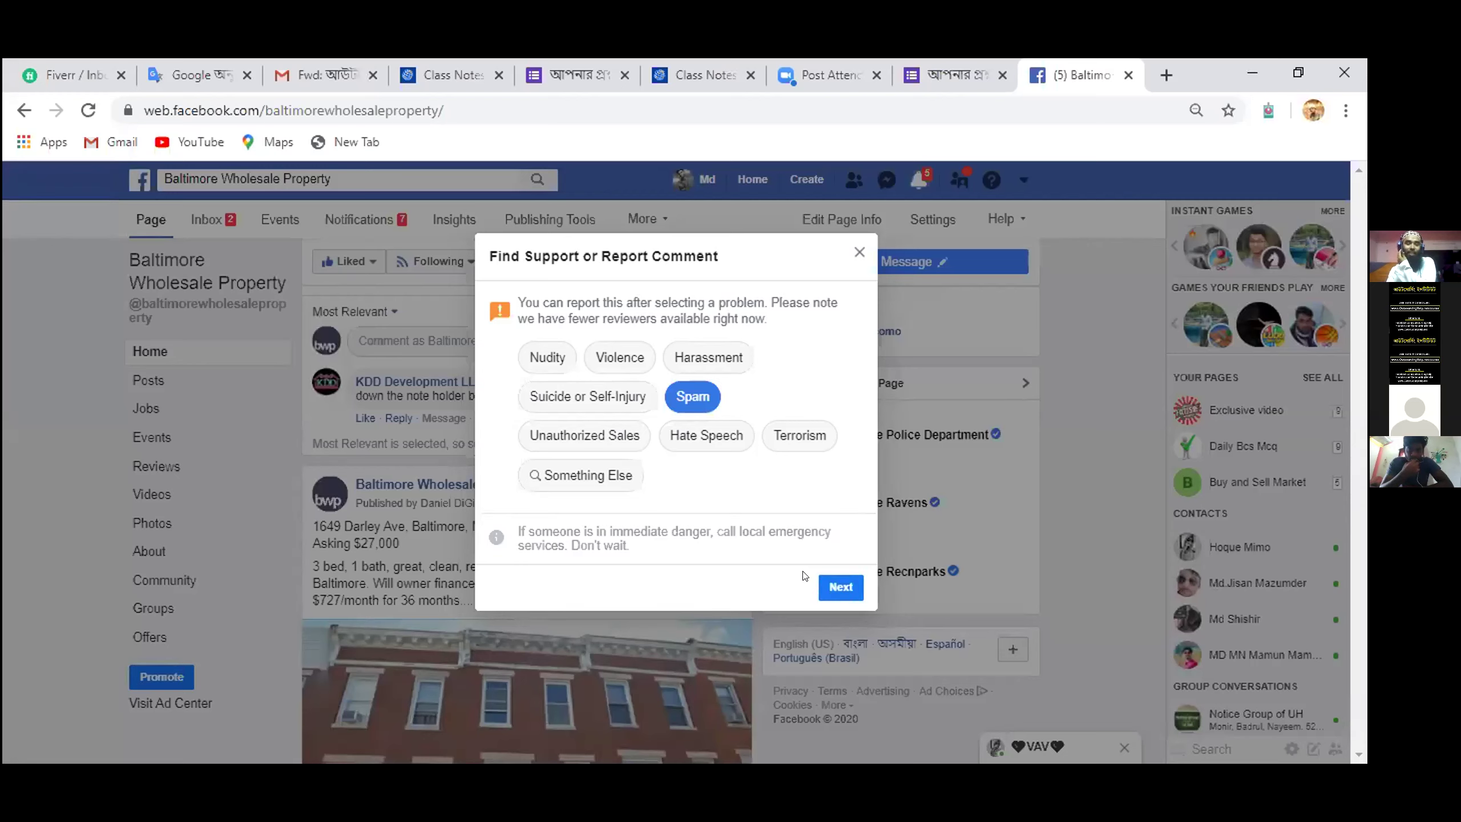
pyautogui.click(858, 254)
pyautogui.moveTo(845, 259)
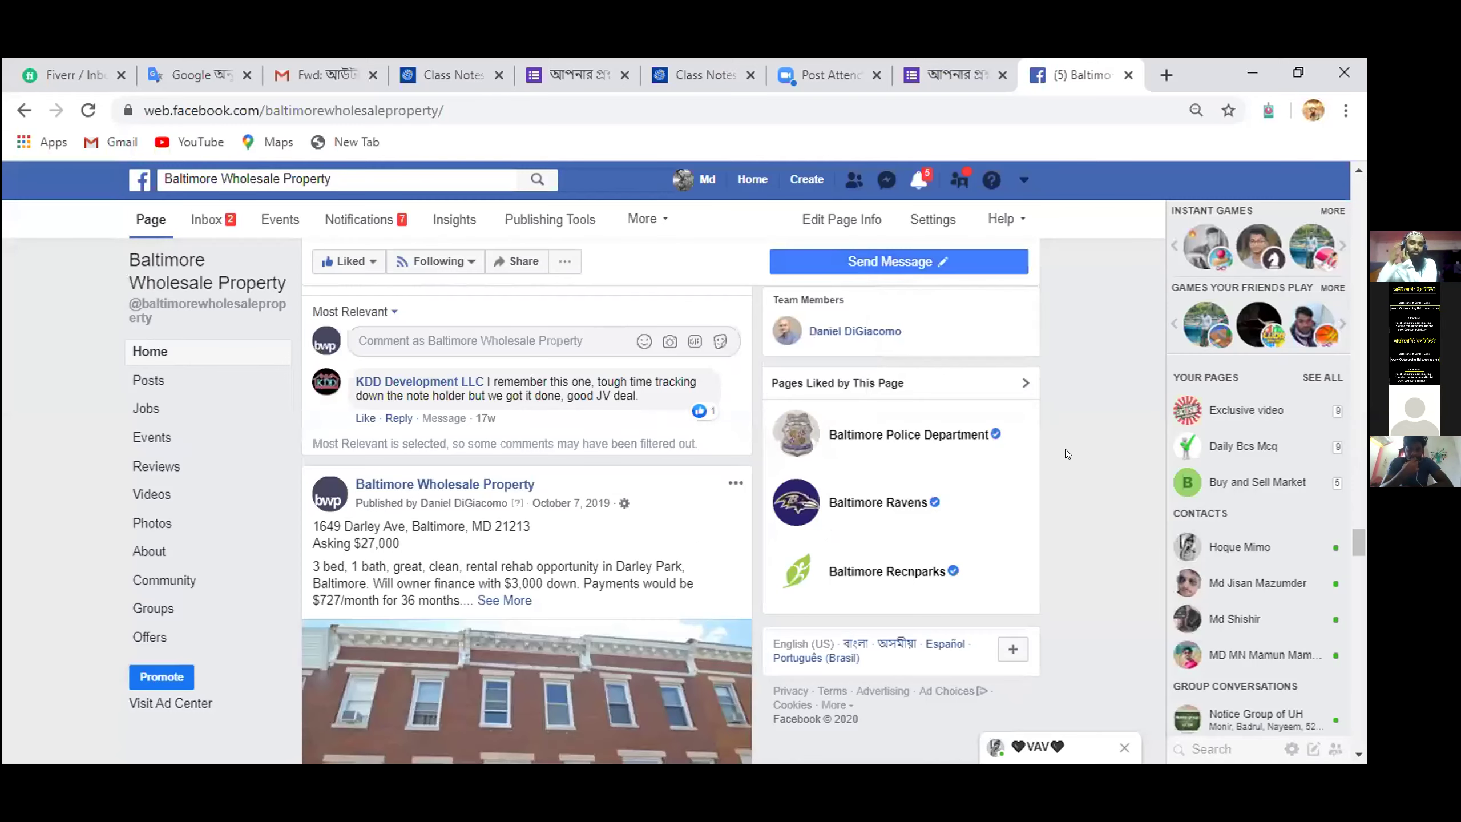
# - Look over the September and October 2019 property listing posts, including their reach, engagement figures and visitor comments
pyautogui.scroll(-5, 488, 559)
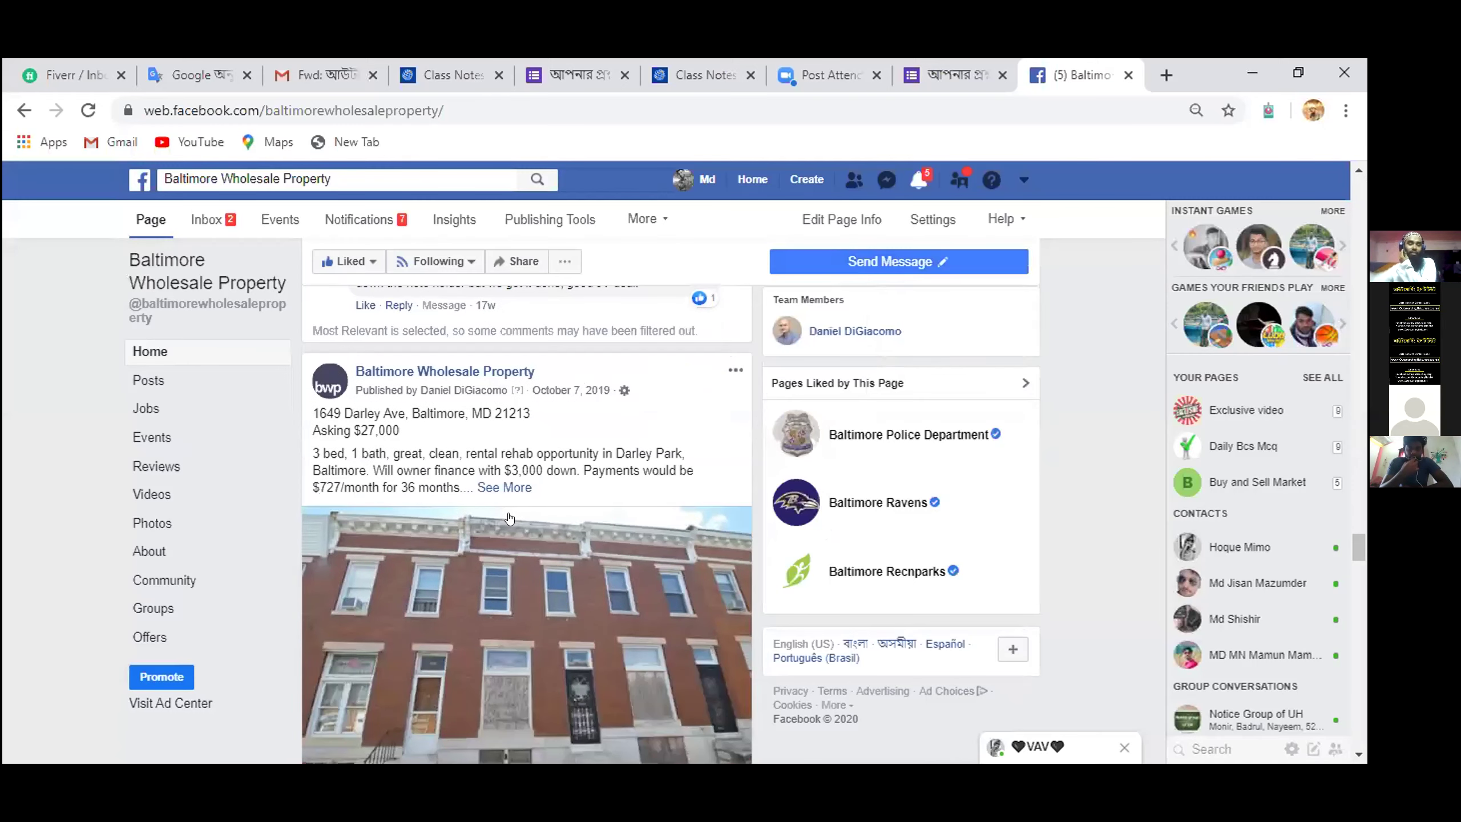
pyautogui.scroll(-10, 505, 518)
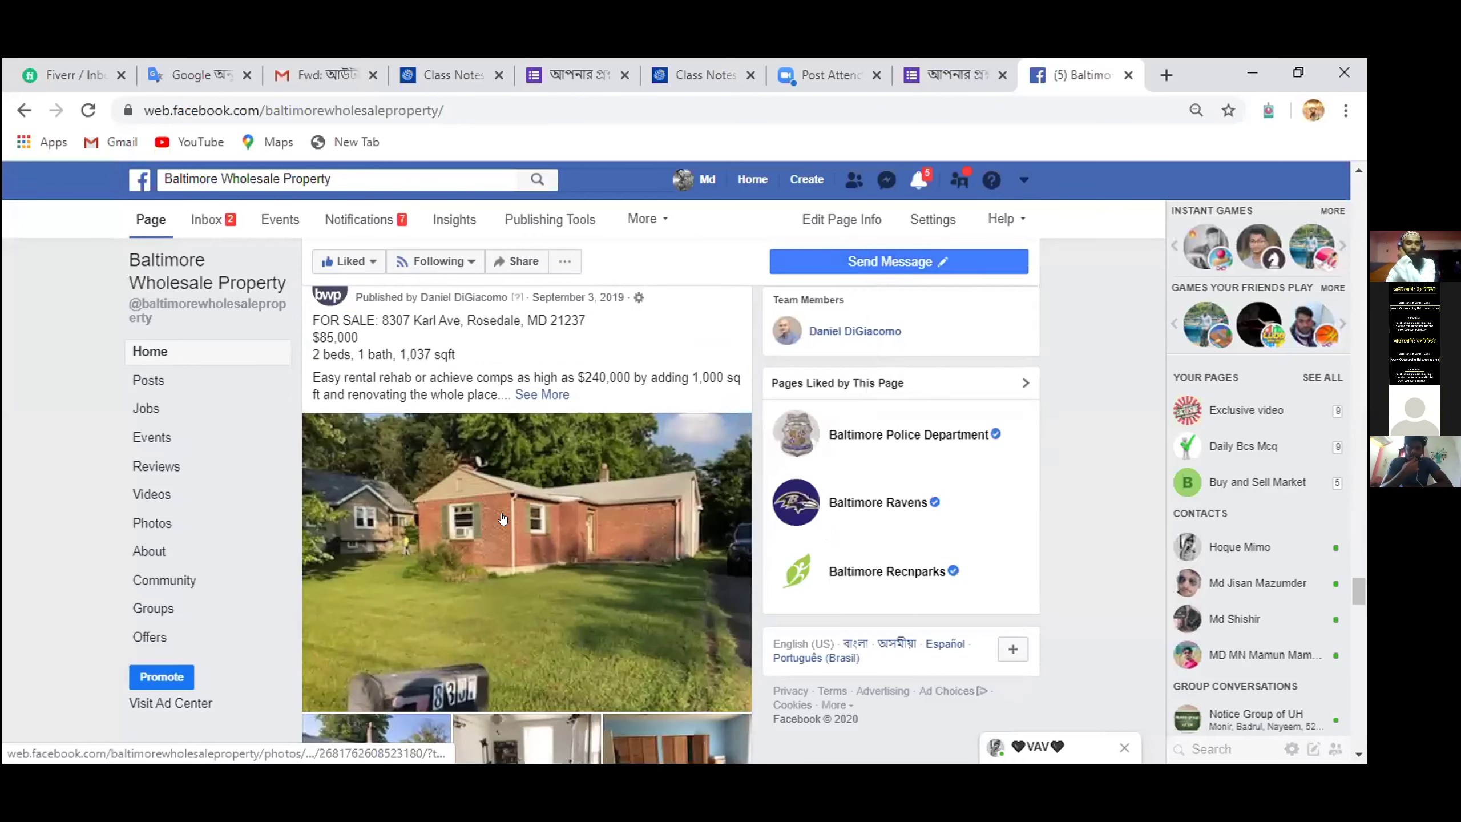
pyautogui.scroll(6, 503, 518)
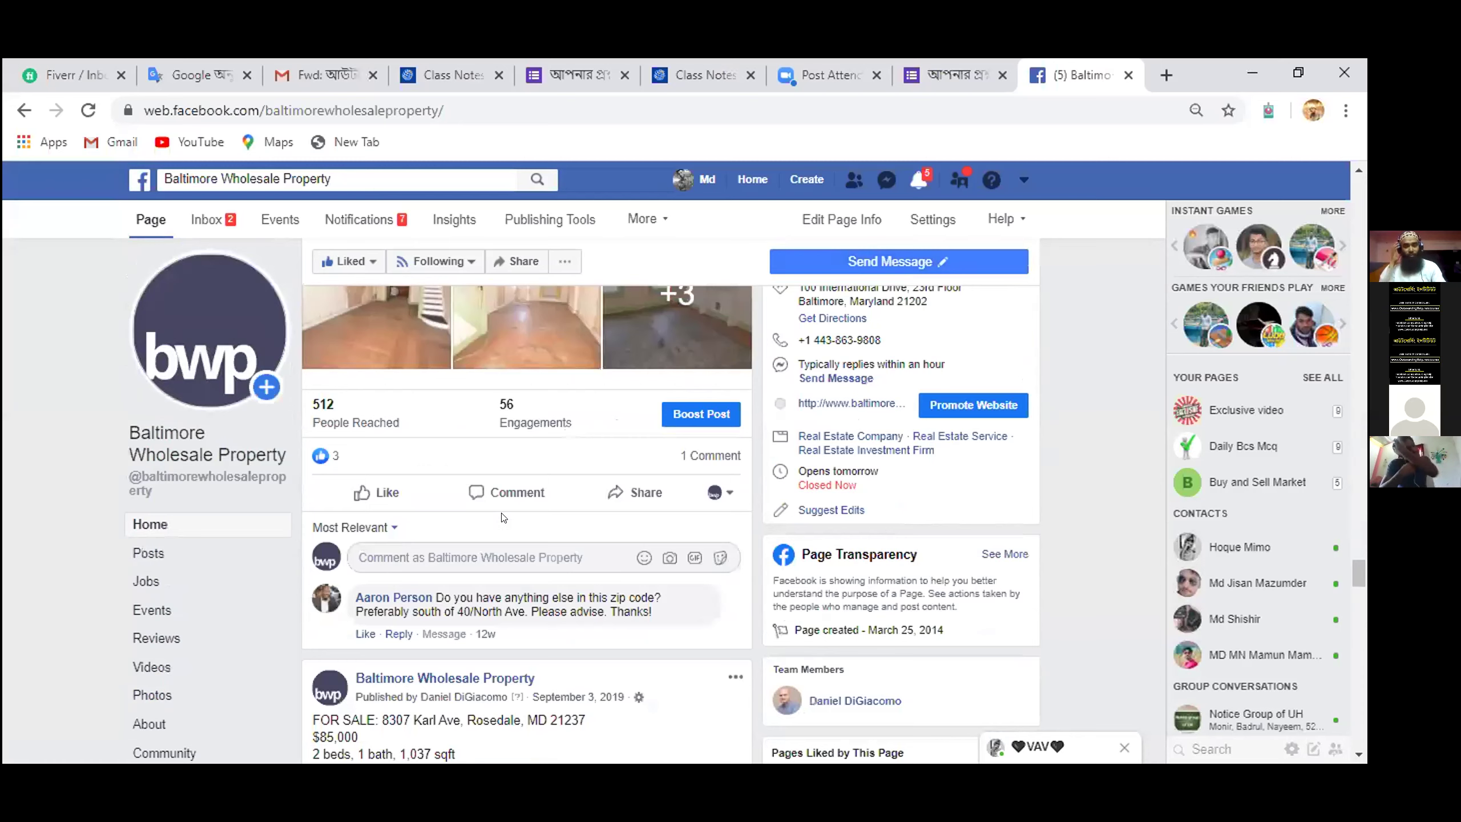
pyautogui.scroll(1, 502, 517)
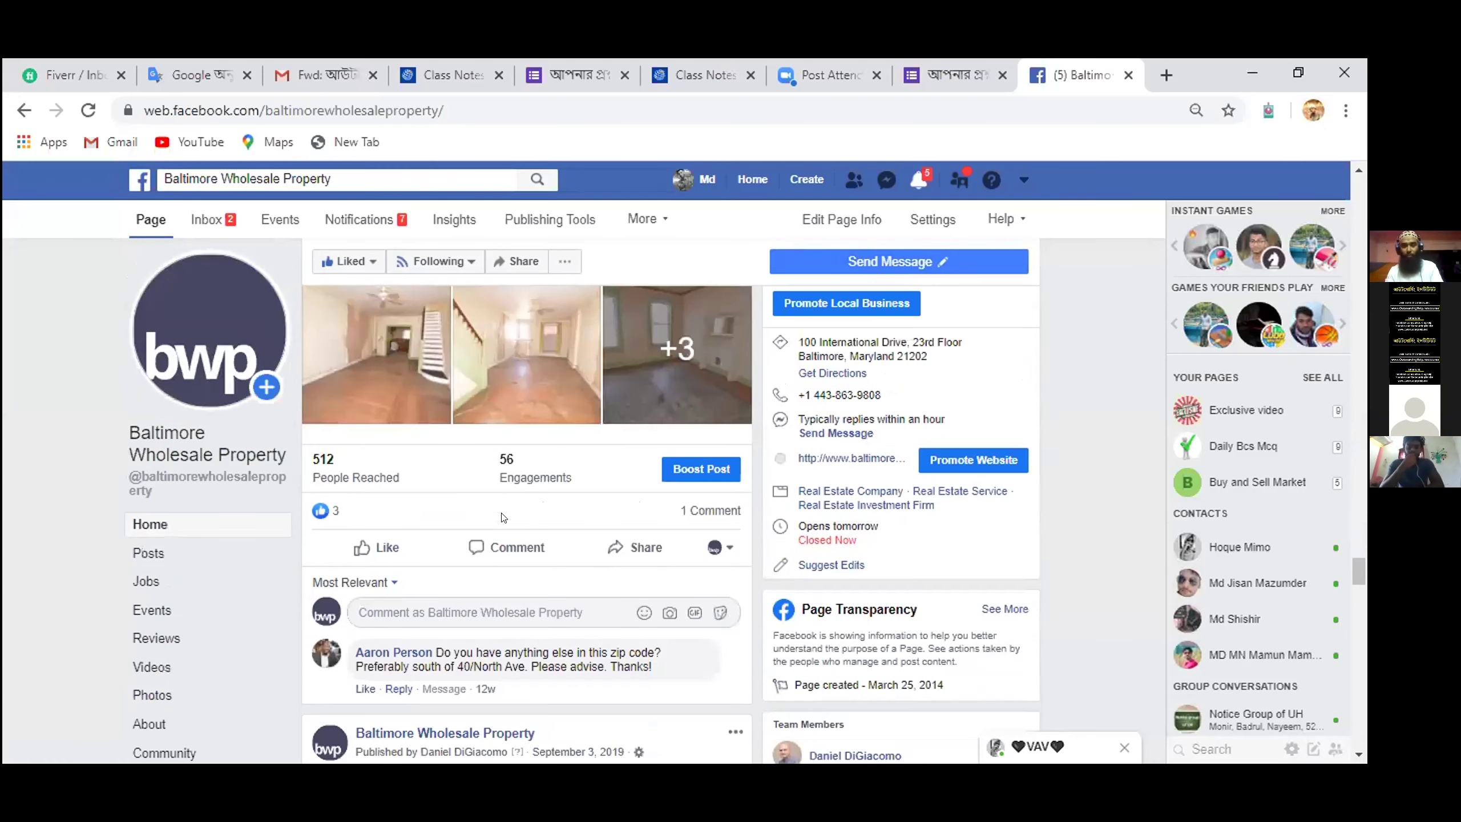
pyautogui.scroll(3, 502, 517)
pyautogui.scroll(-3, 41, 515)
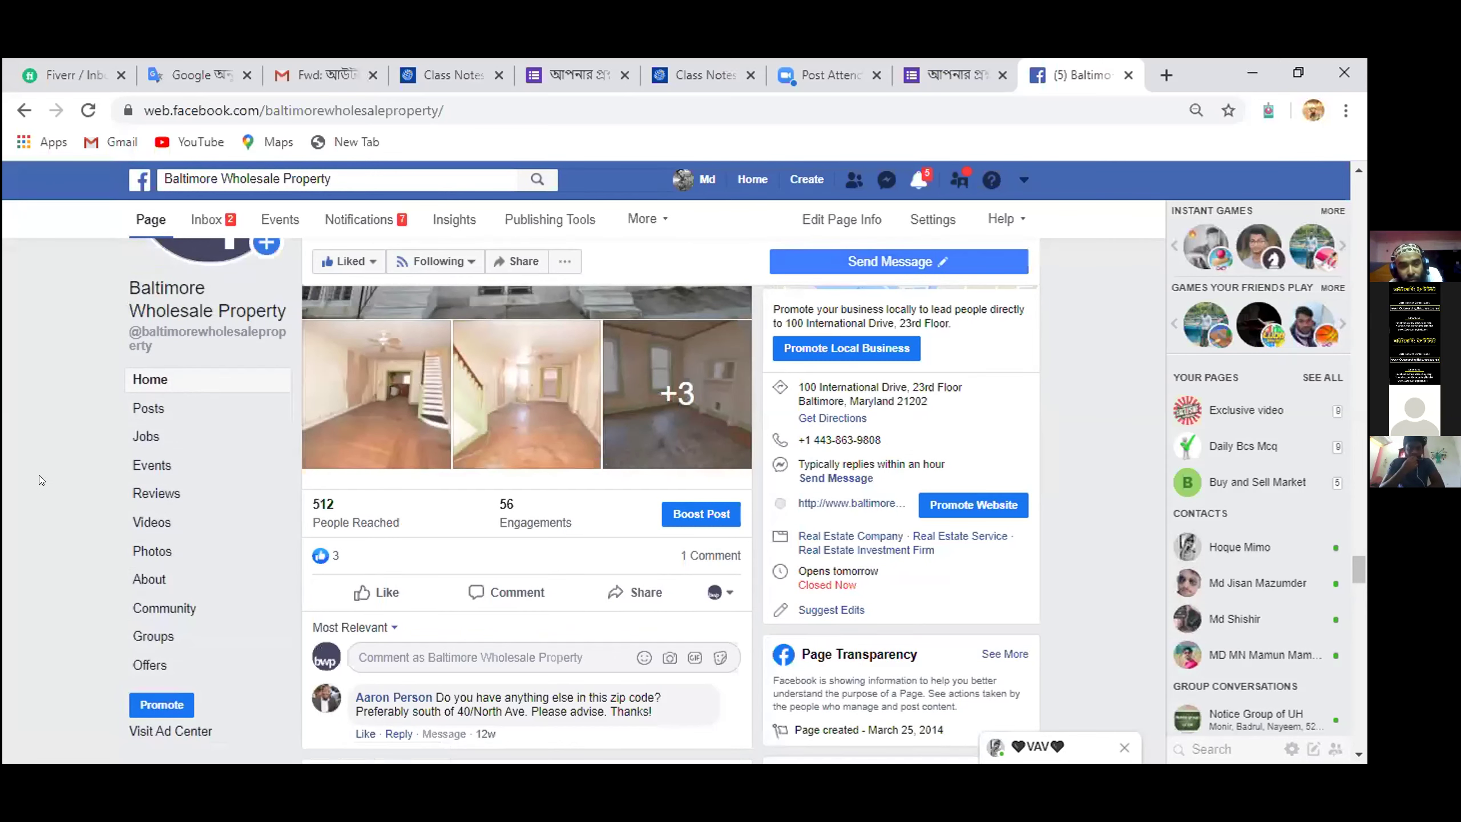
pyautogui.scroll(-5, 67, 400)
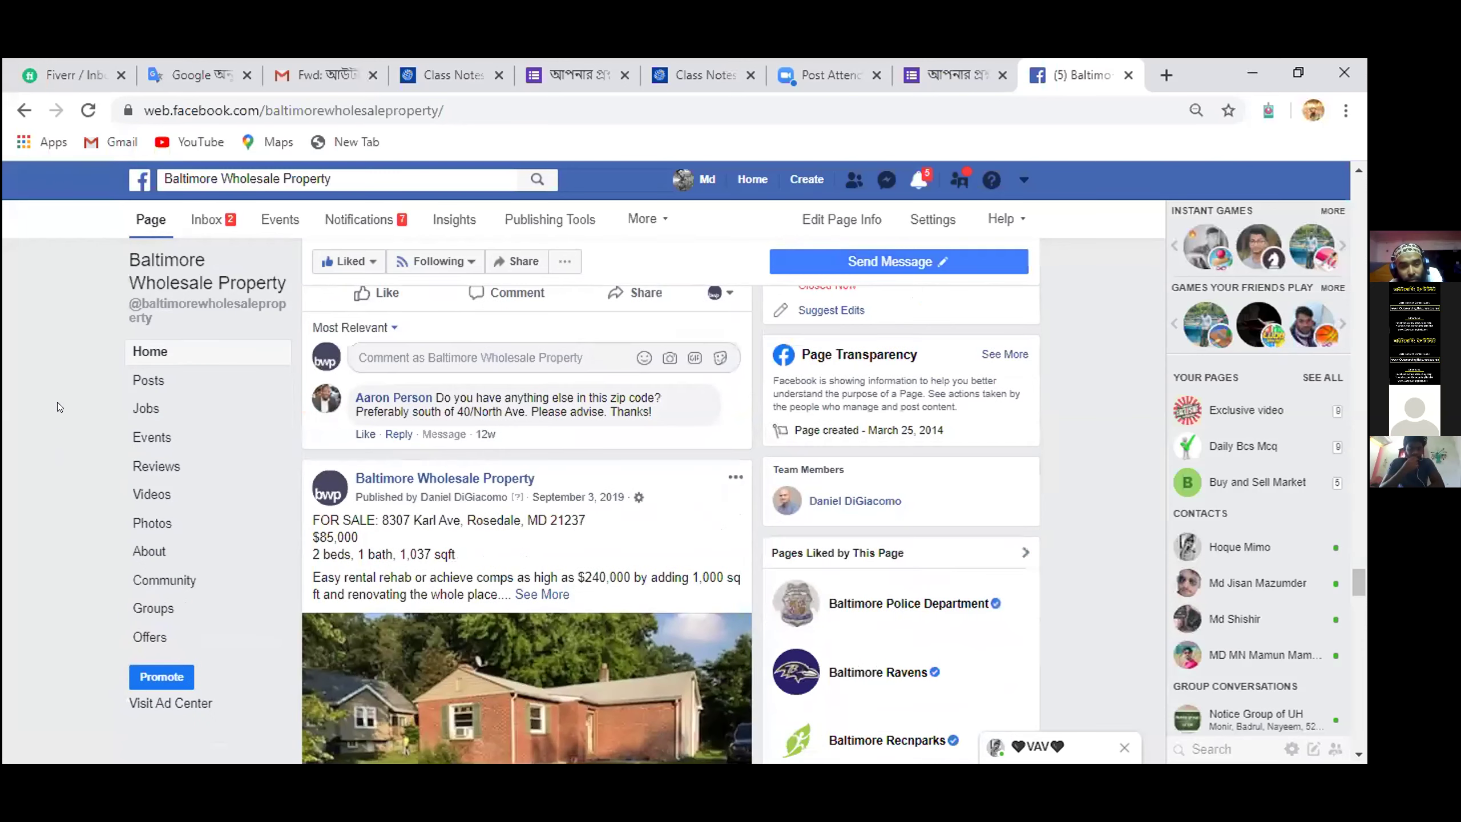
pyautogui.scroll(-3, 57, 402)
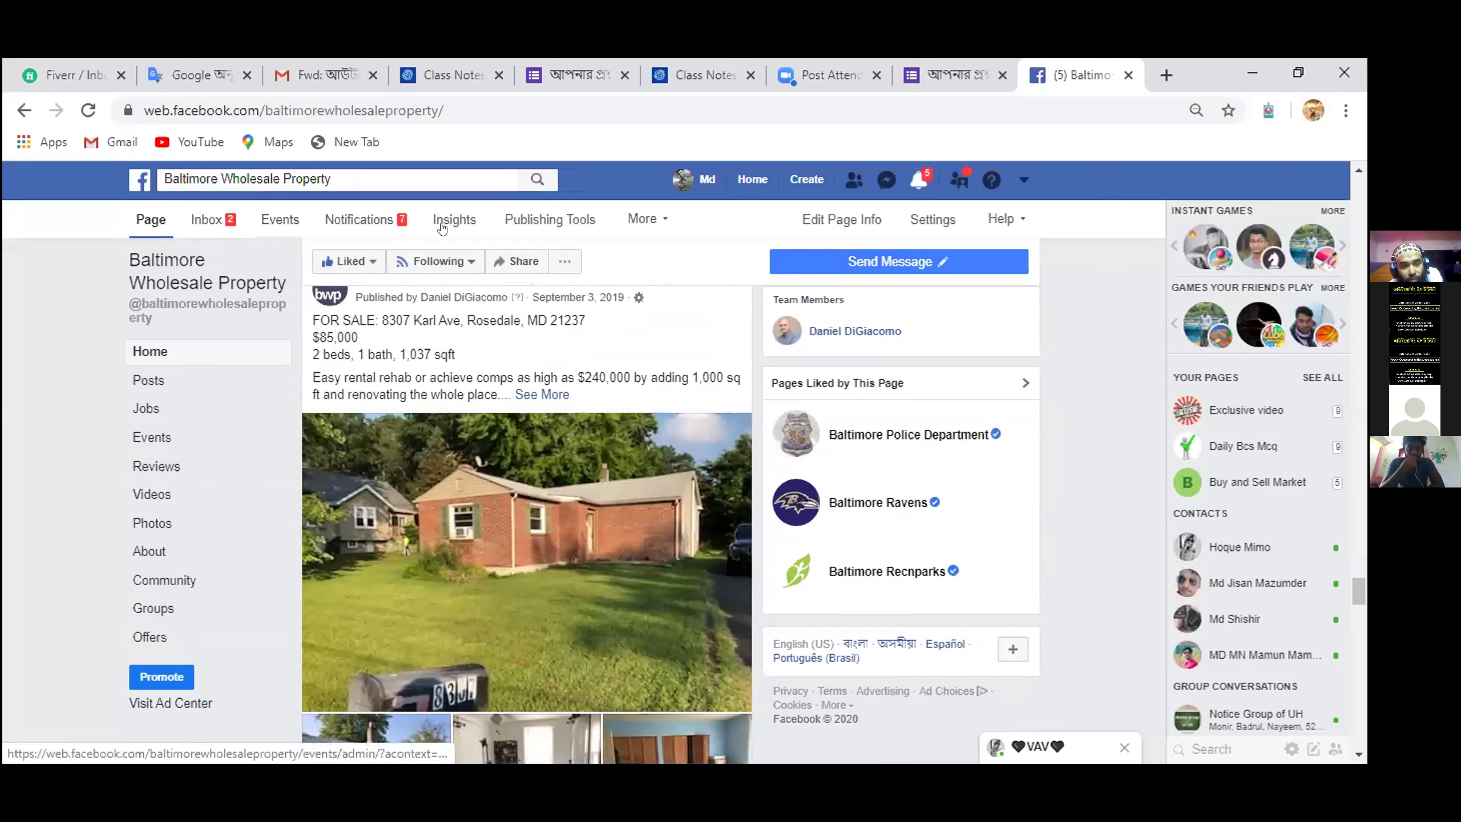
pyautogui.click(654, 223)
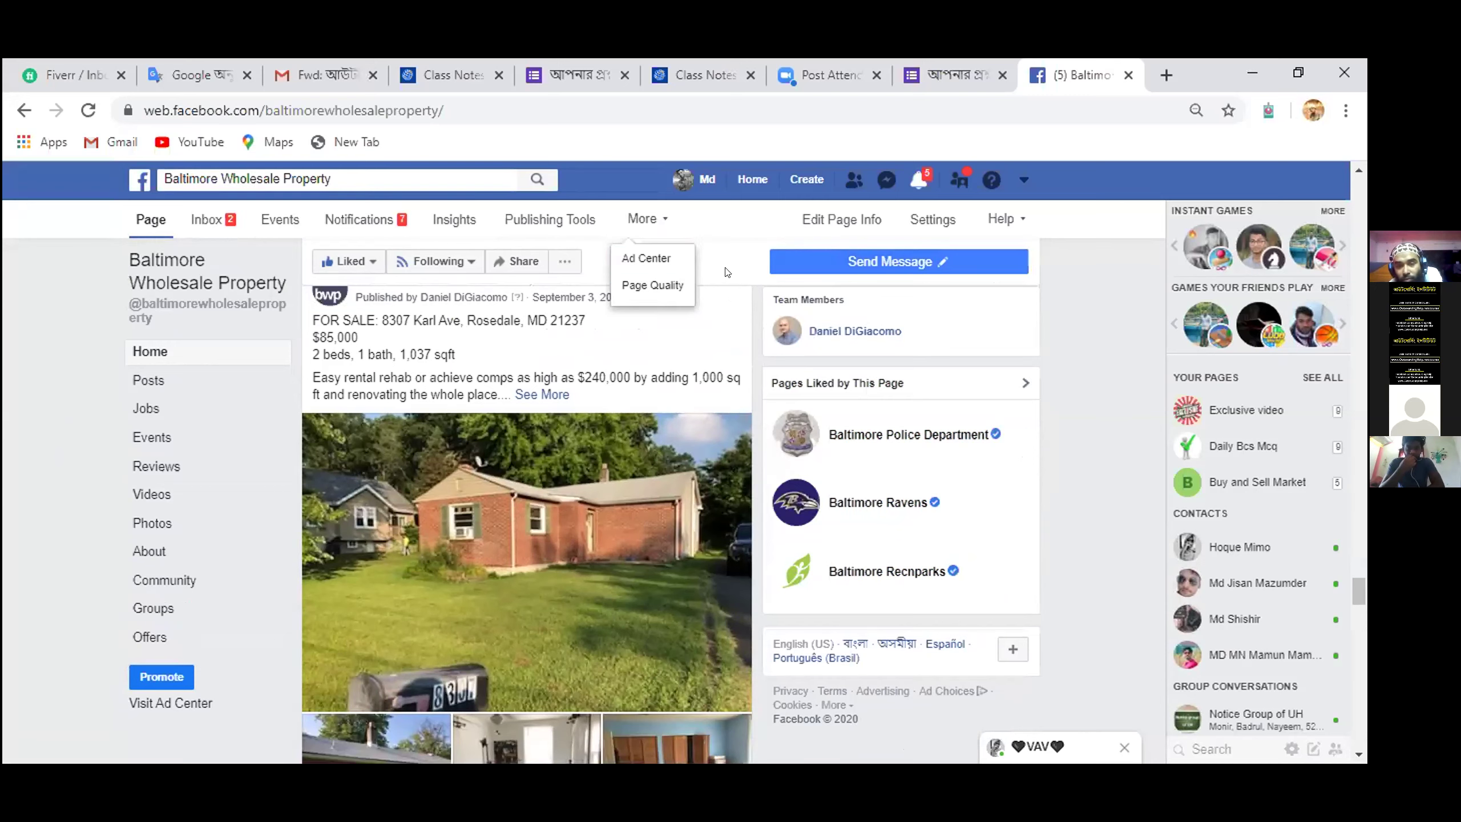
pyautogui.click(725, 240)
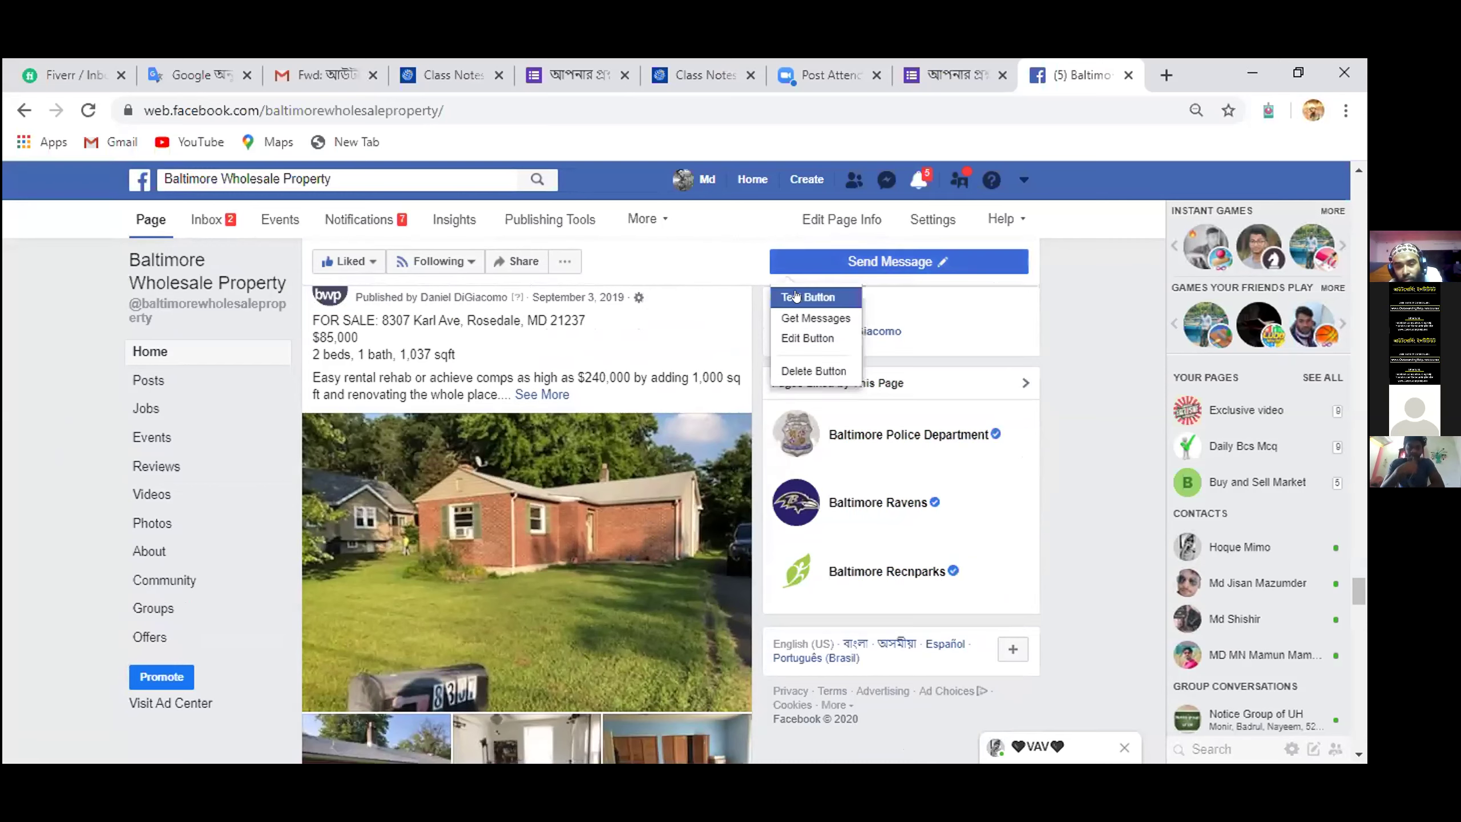
pyautogui.moveTo(888, 502)
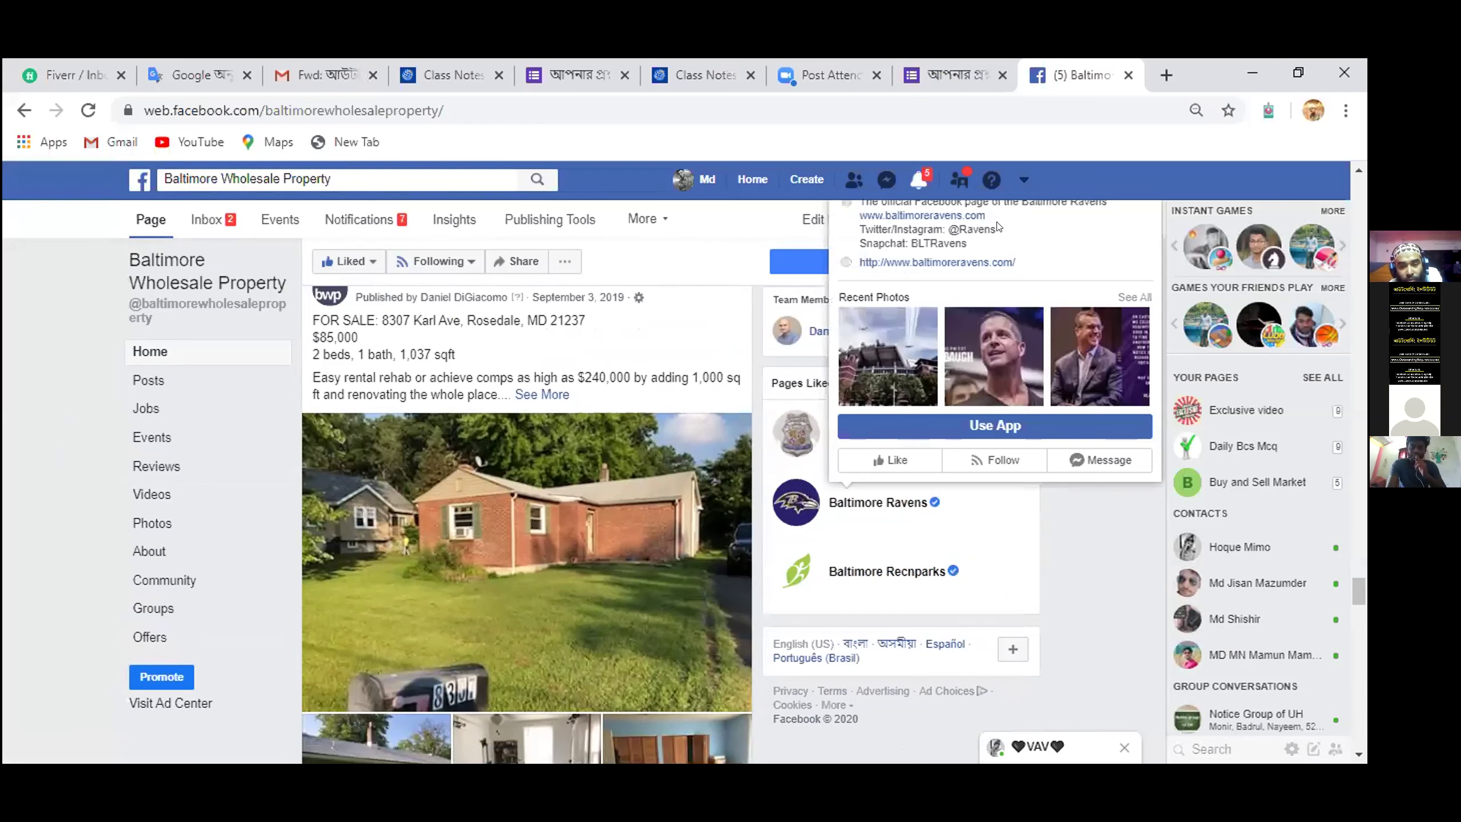
pyautogui.scroll(3, 900, 197)
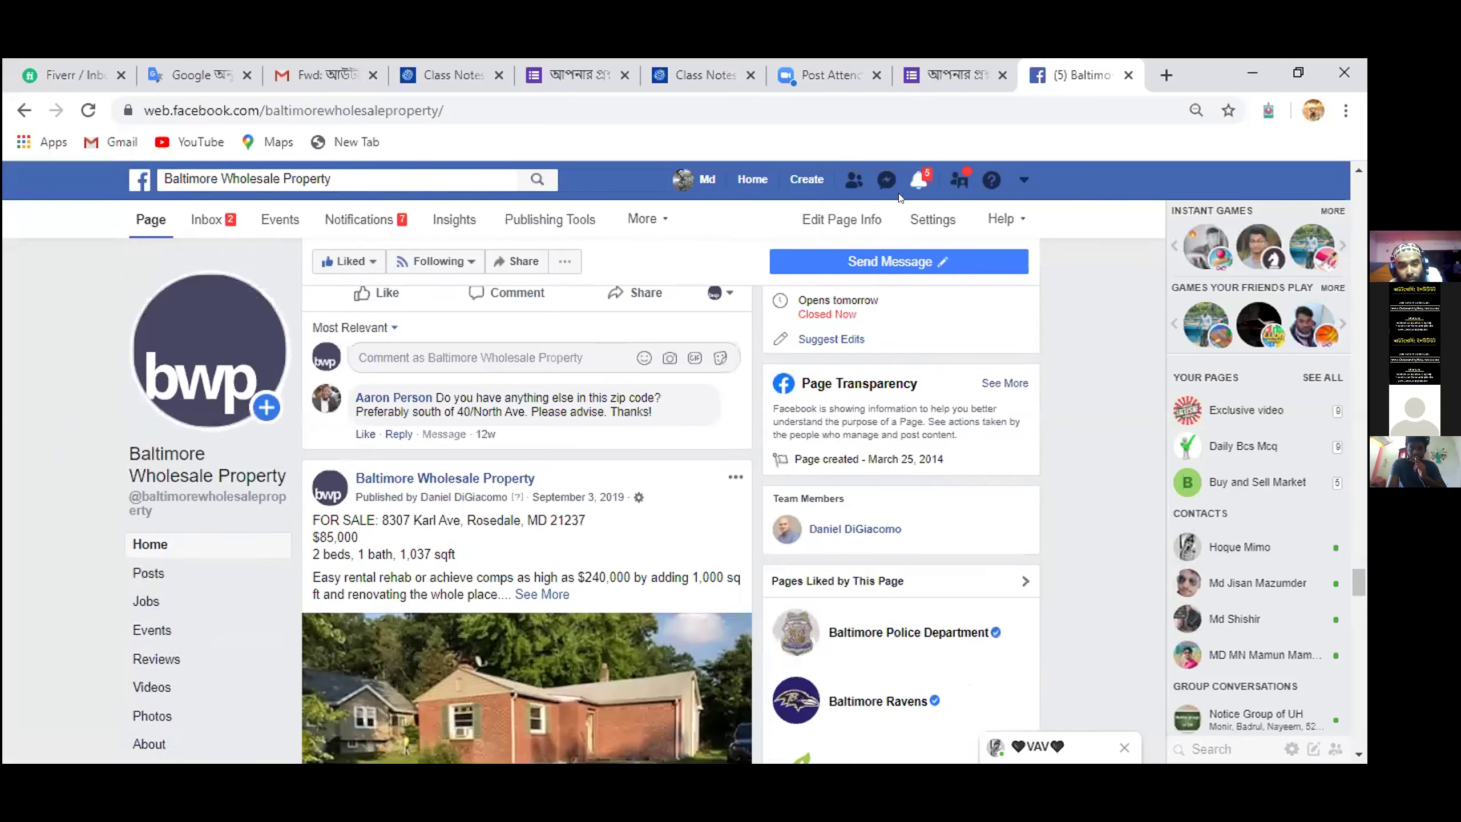
# - Open the page's settings and show the People and Other Pages list of people who like the page
pyautogui.click(920, 223)
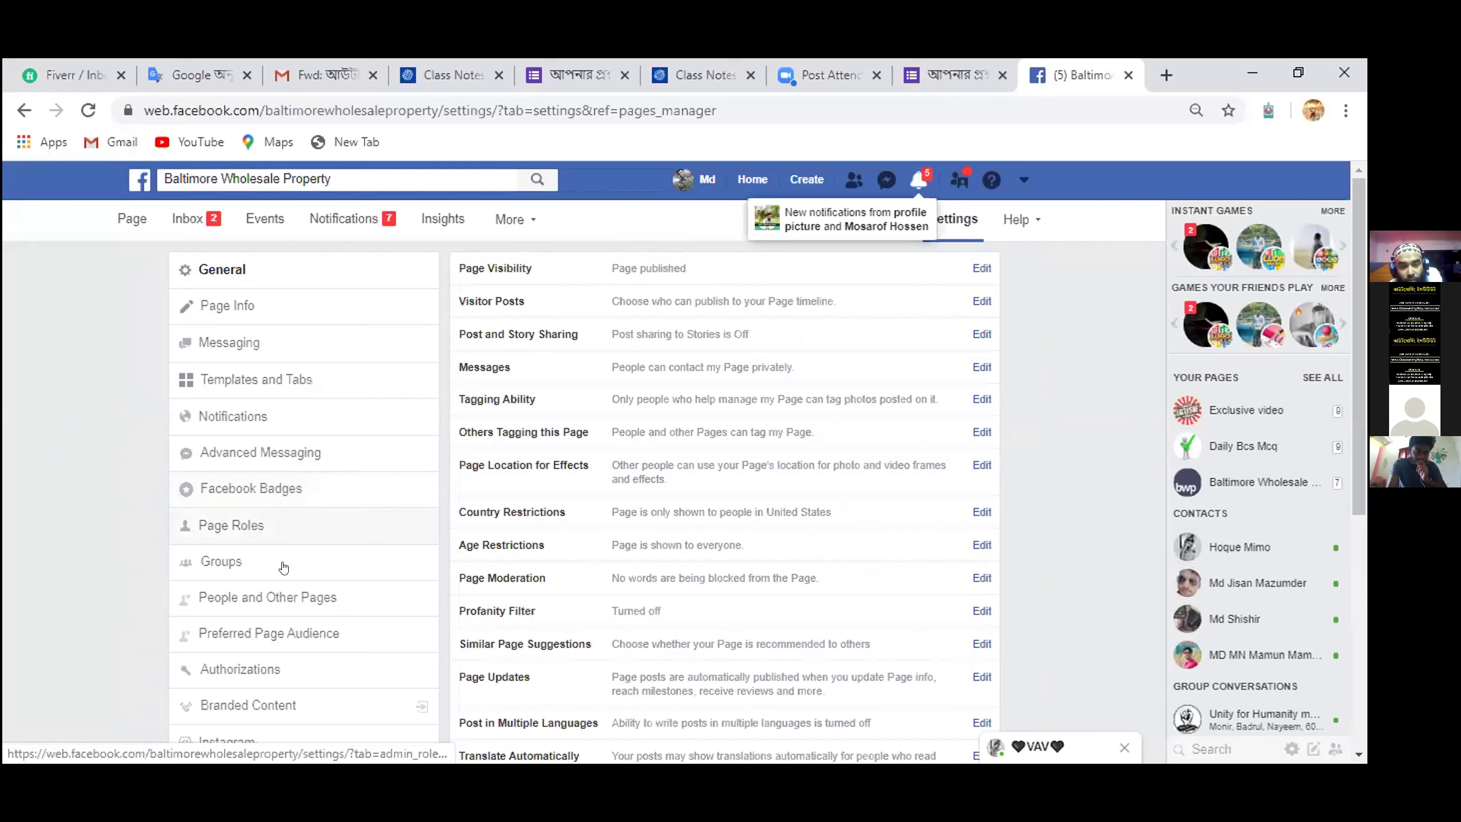
pyautogui.click(286, 597)
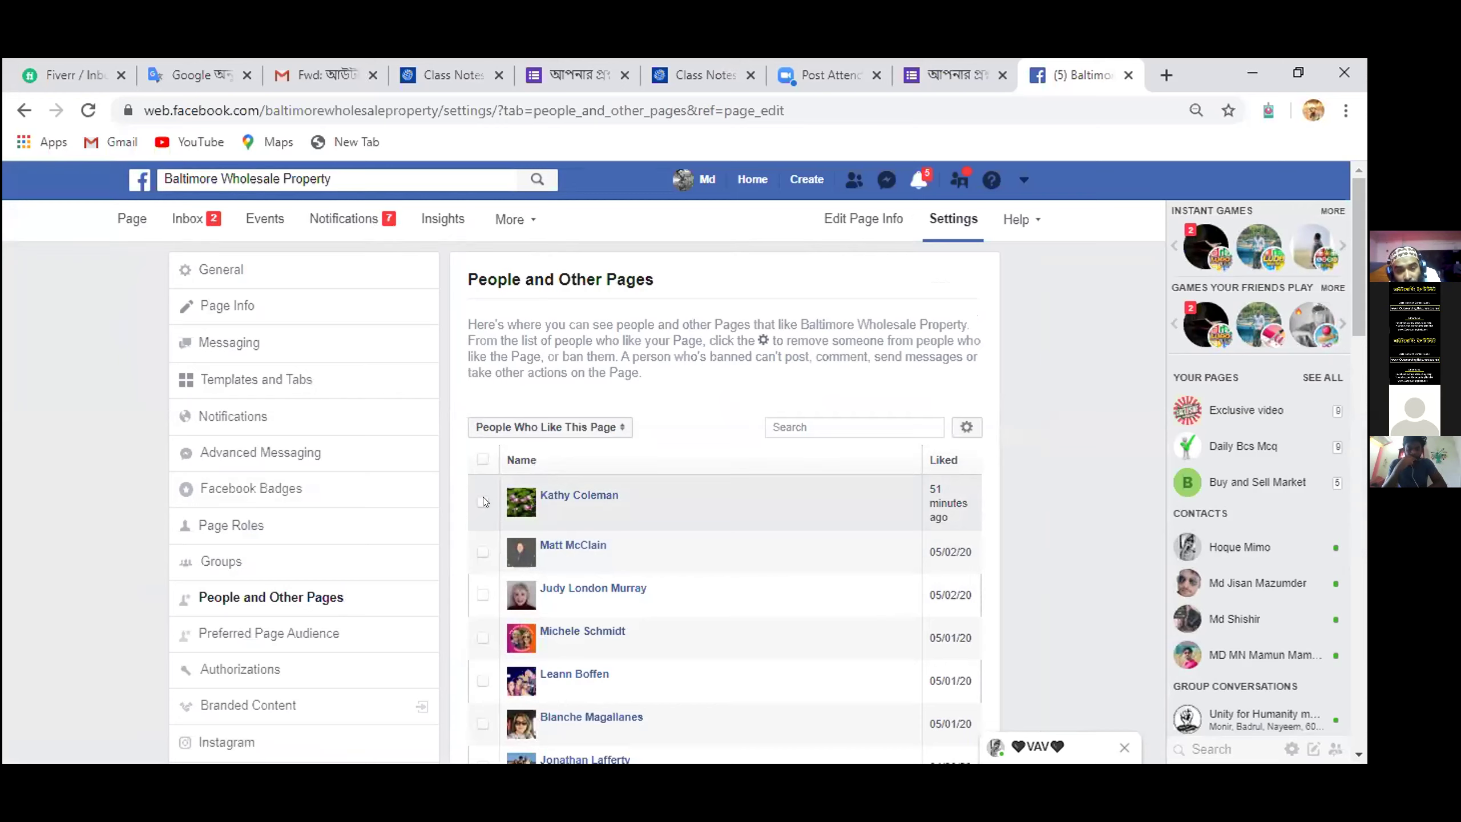
pyautogui.rightClick(579, 494)
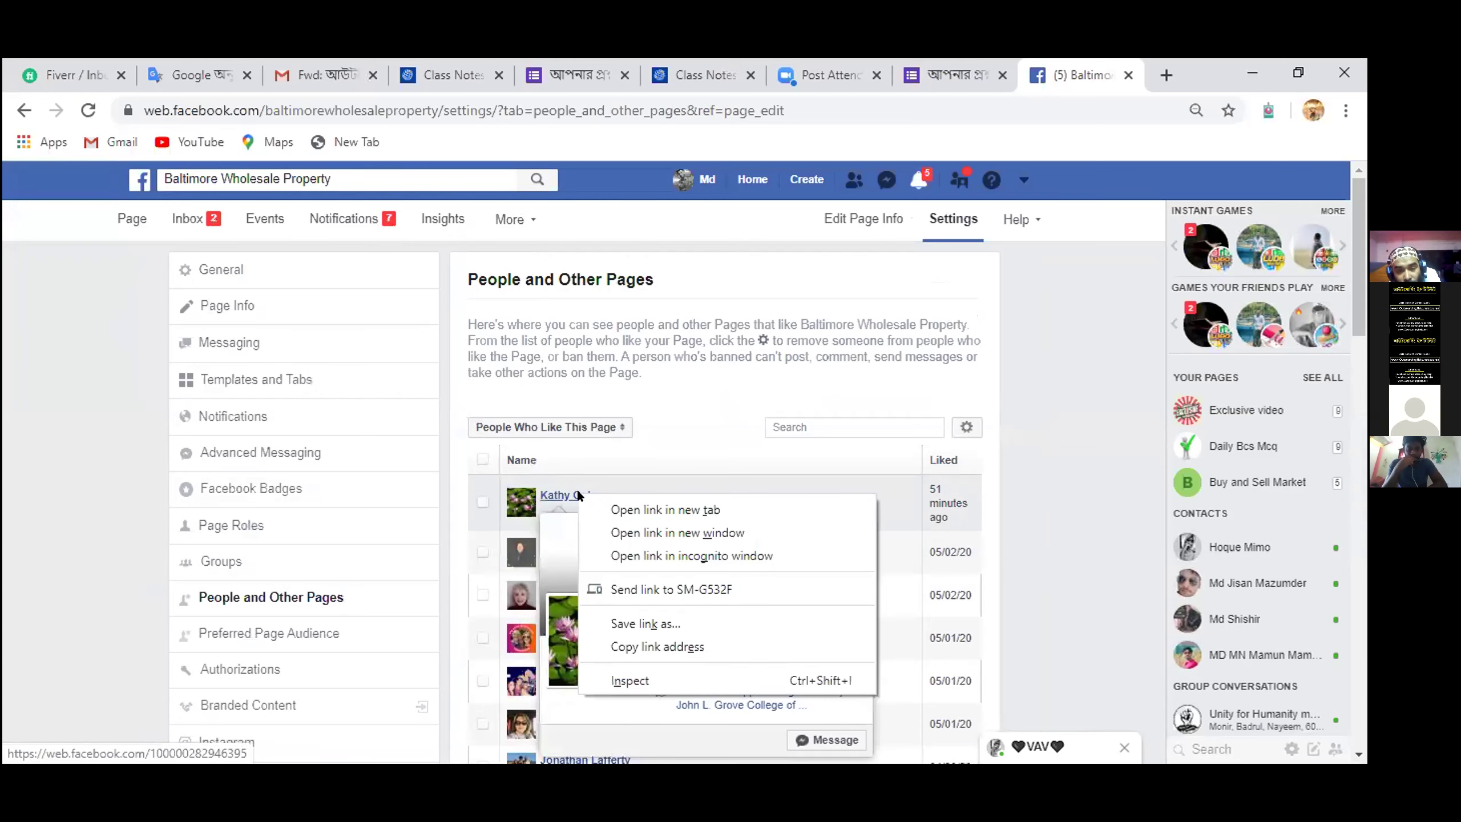
pyautogui.click(1091, 482)
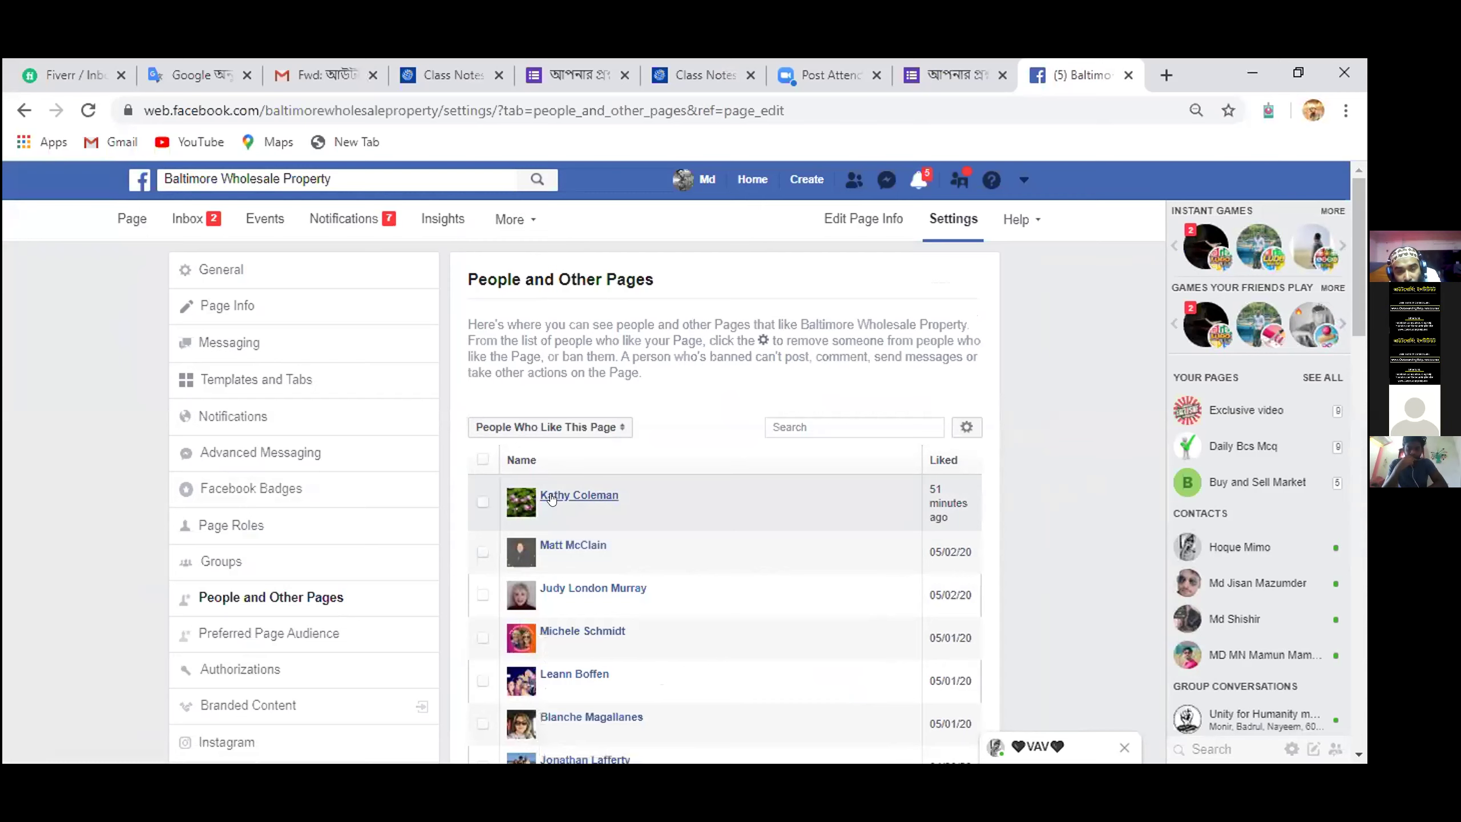
pyautogui.moveTo(552, 498)
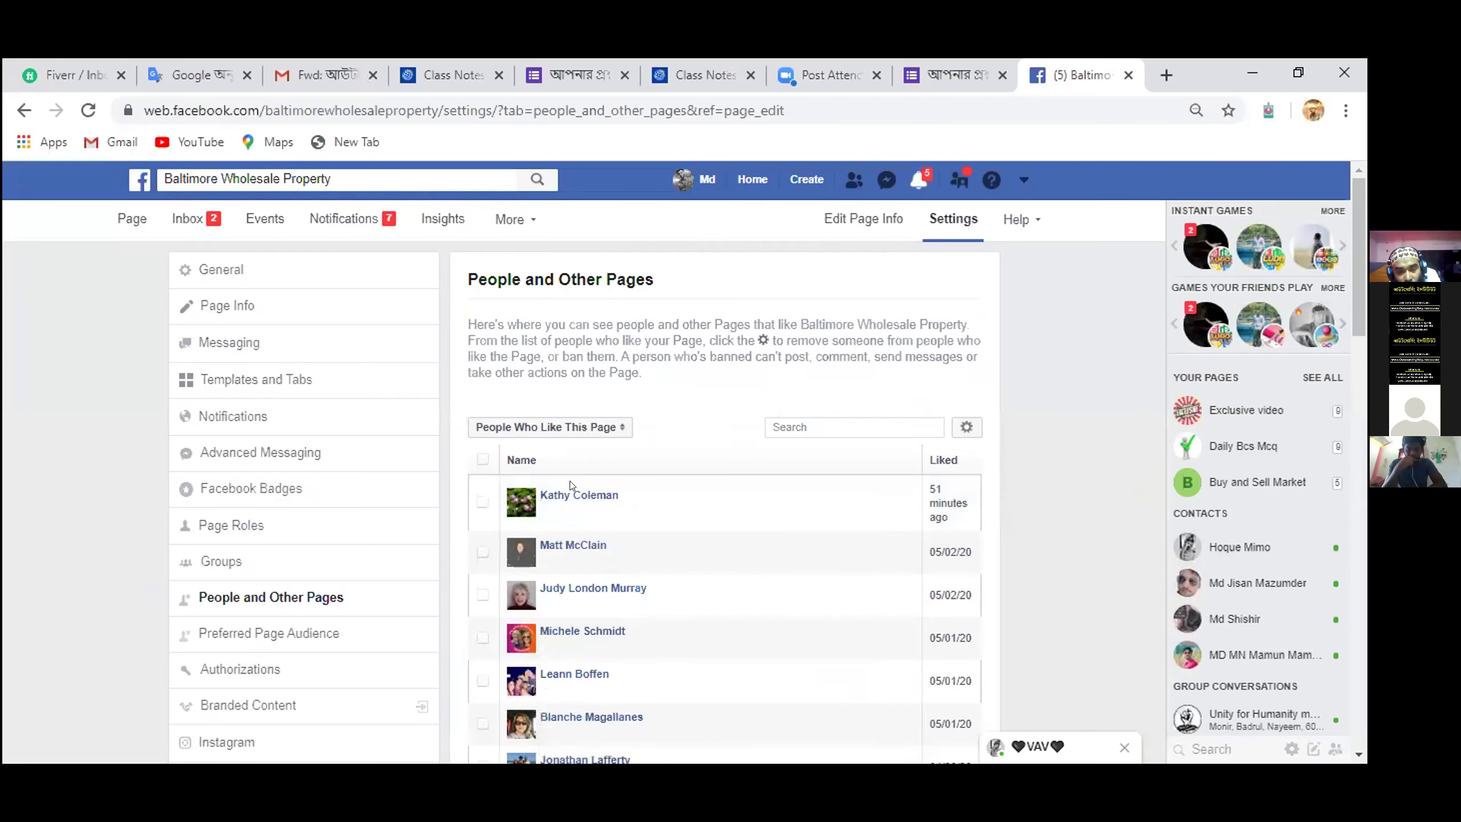
pyautogui.click(475, 498)
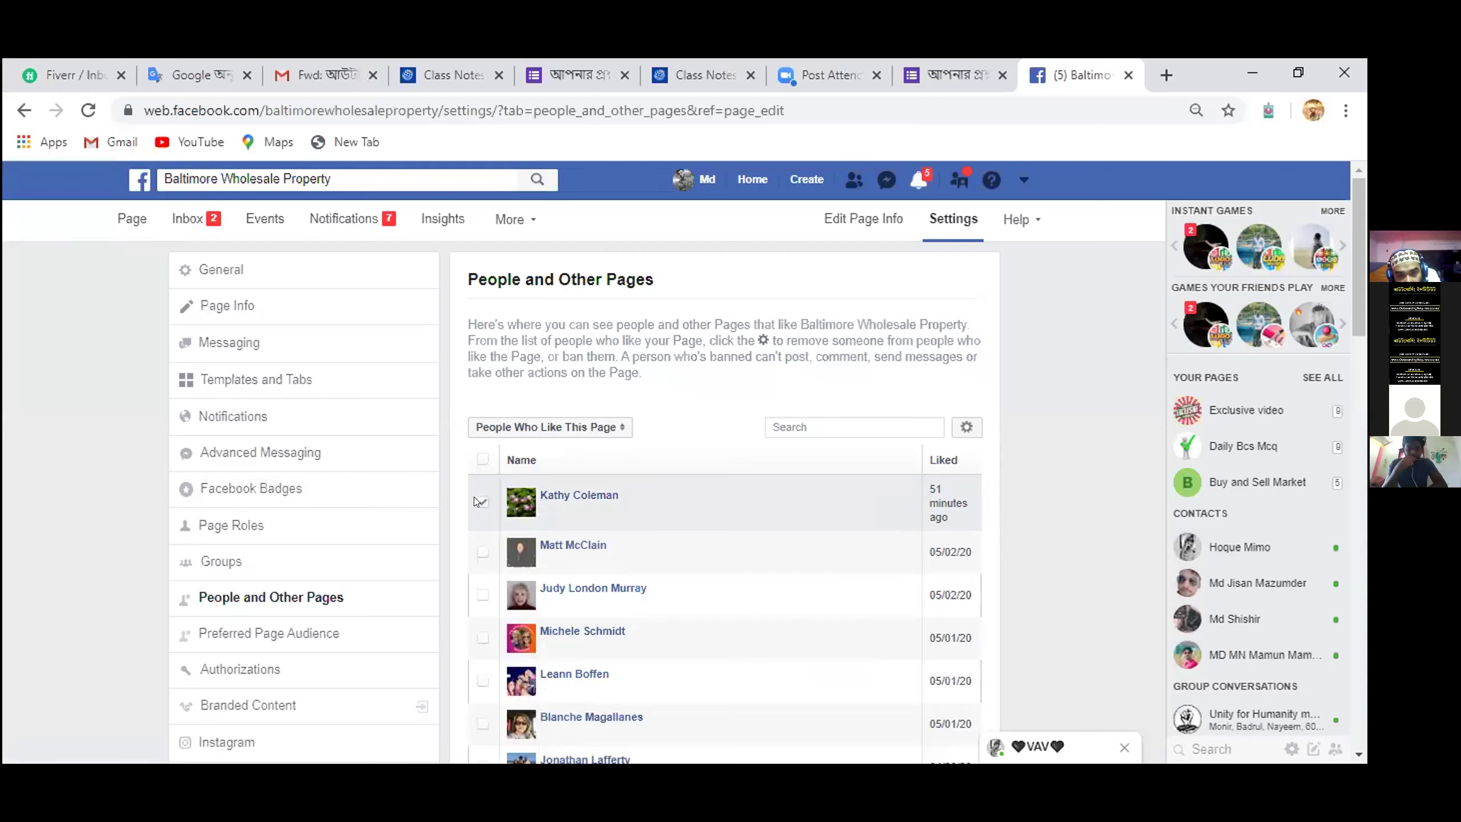
pyautogui.click(481, 498)
# - Open the first listed person's profile in a new tab and check the location details in its Intro section
pyautogui.rightClick(566, 496)
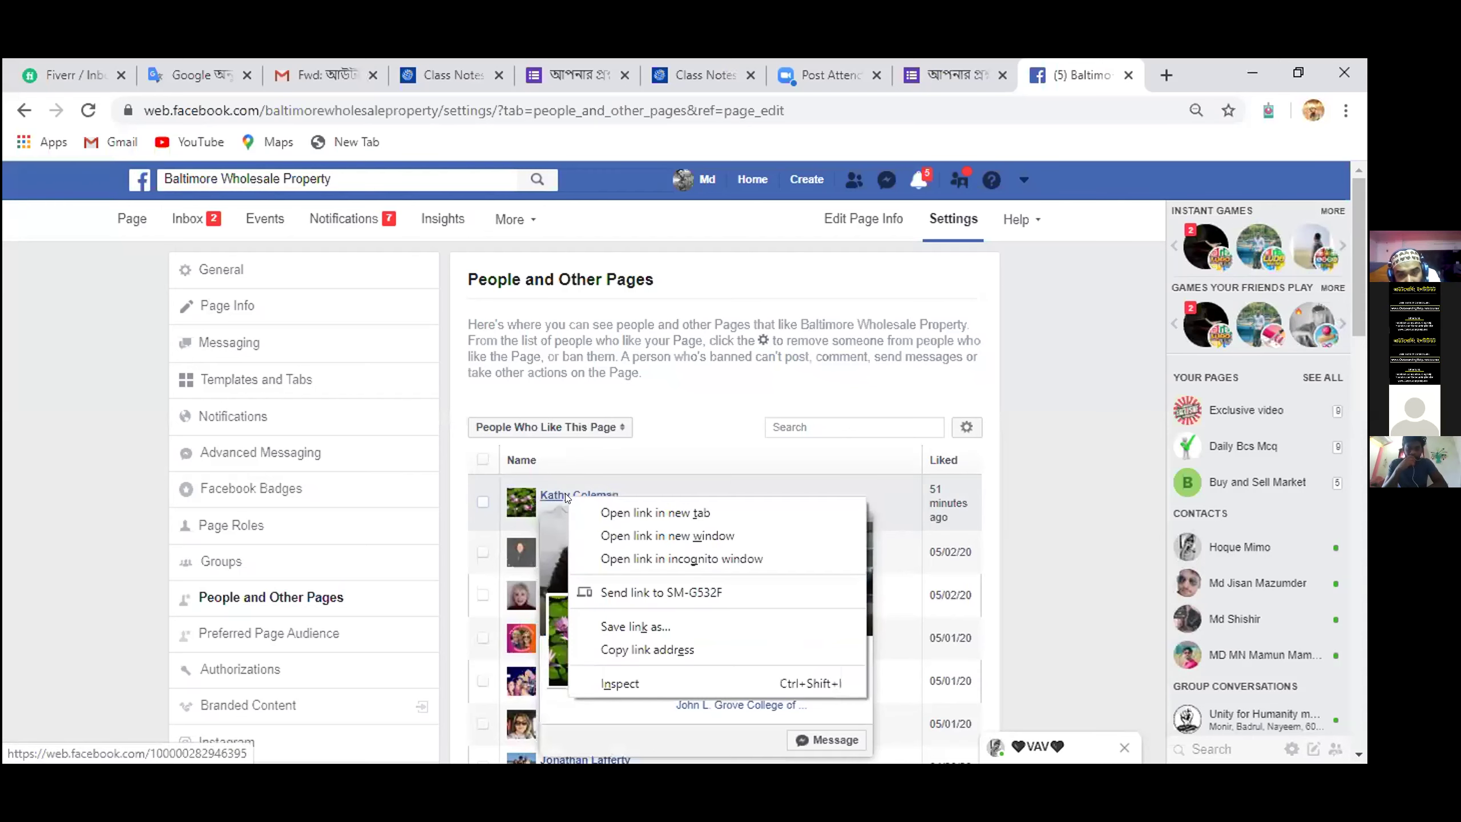
pyautogui.click(597, 510)
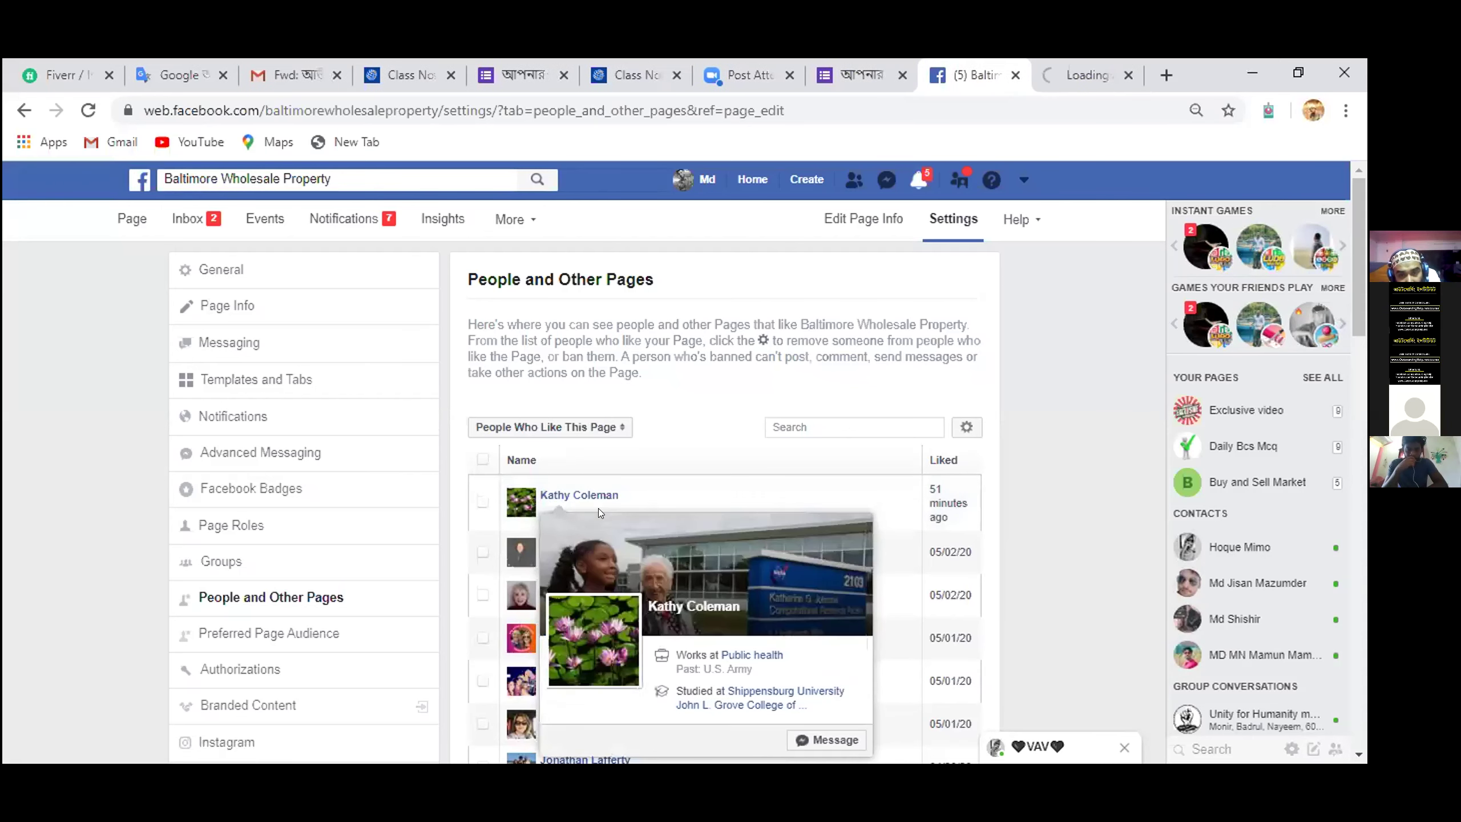
pyautogui.click(1063, 71)
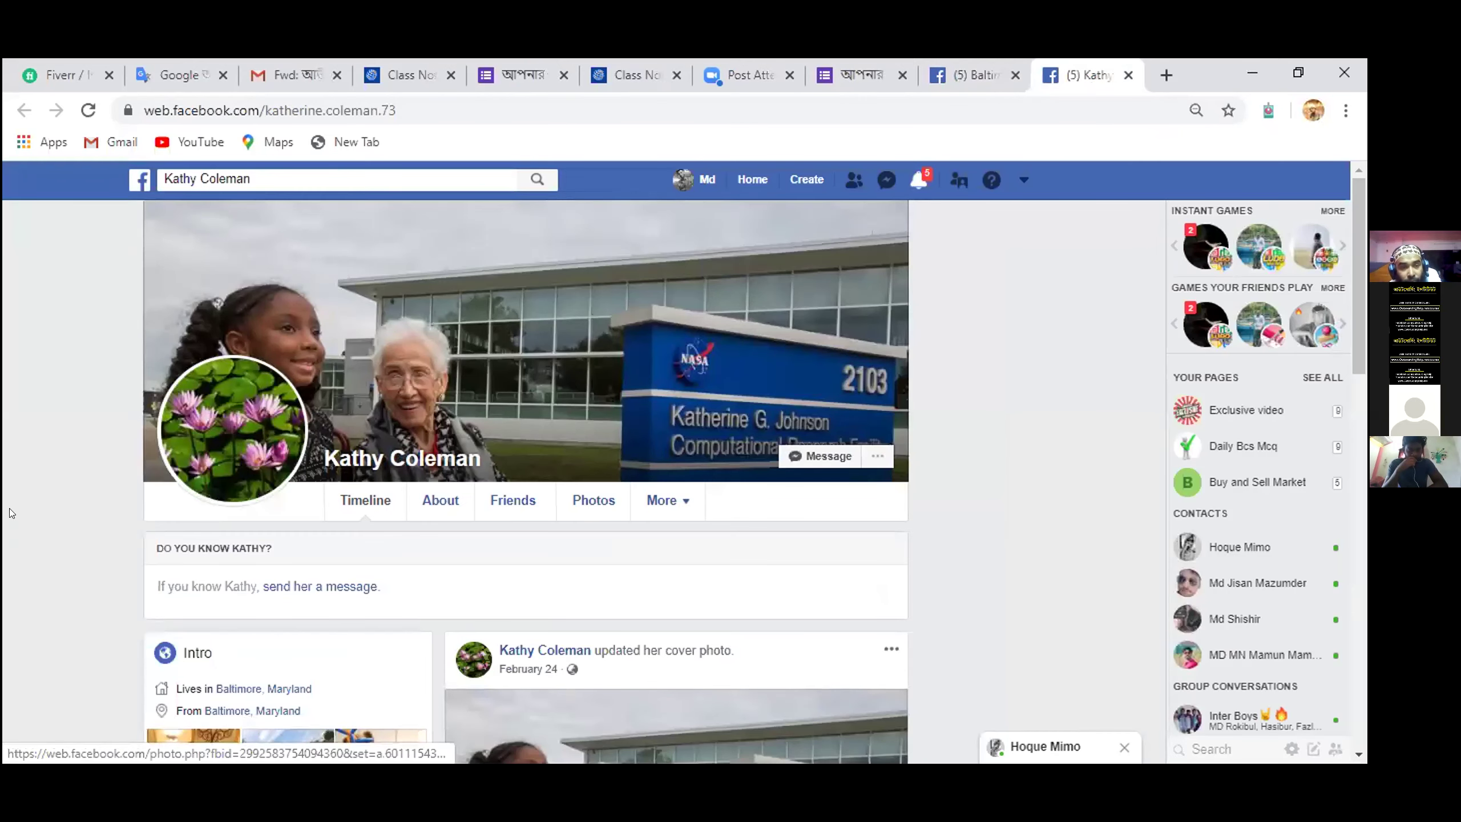
pyautogui.scroll(-3, 20, 496)
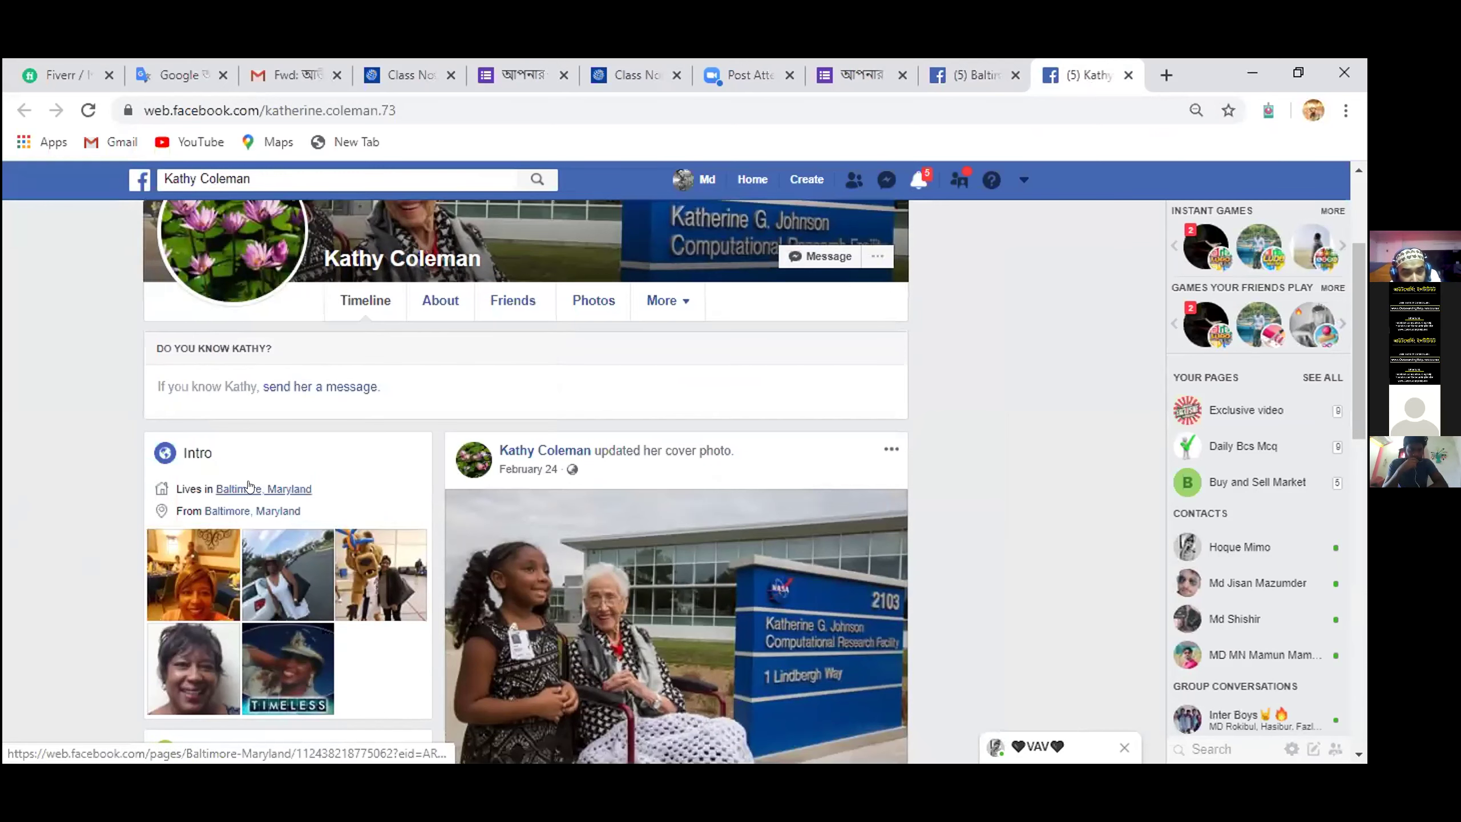
# - Preview the current city given in the profile's Intro section to check its country and close the profile
pyautogui.moveTo(248, 486)
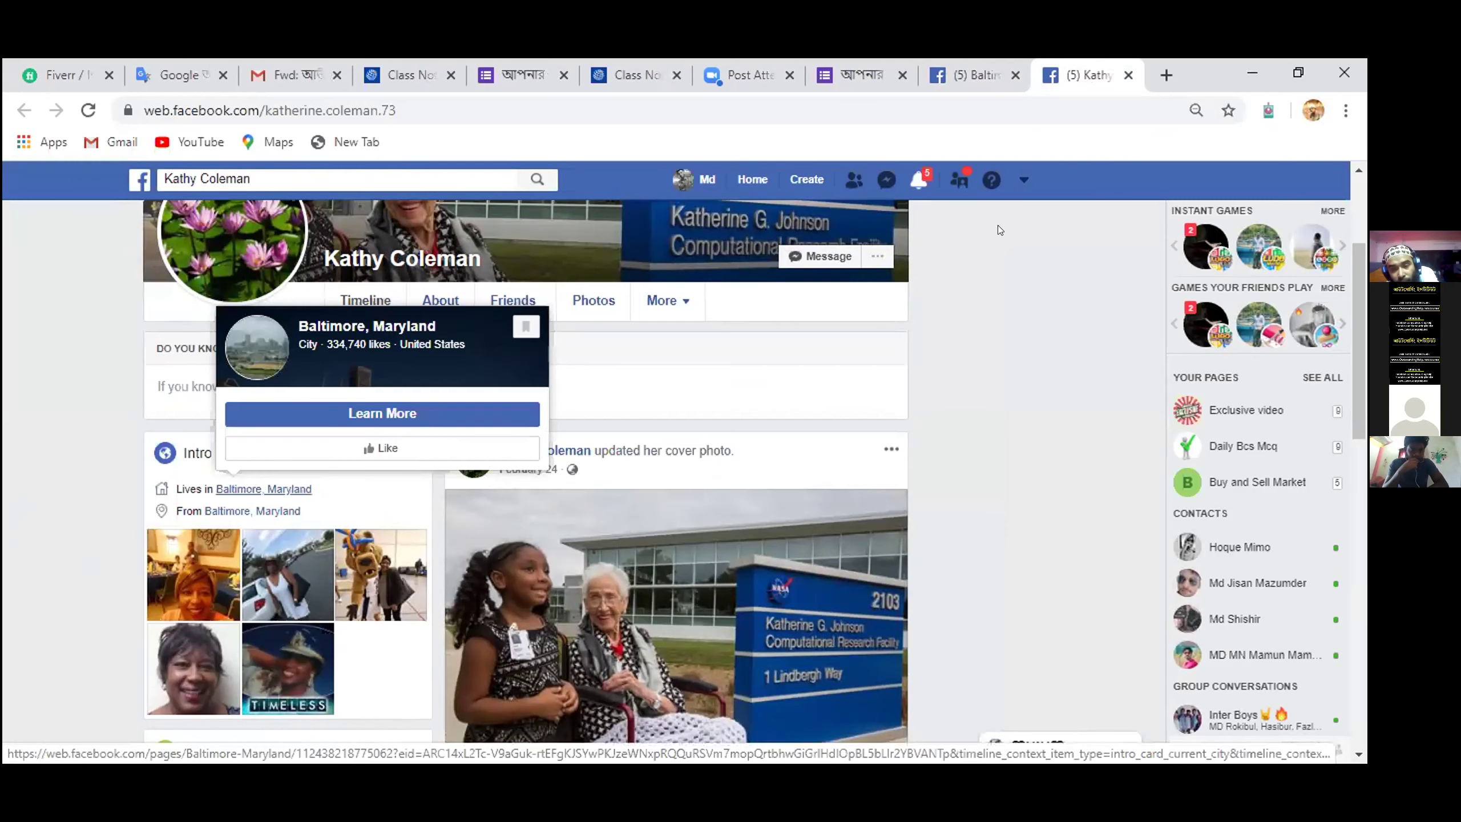
pyautogui.click(1128, 75)
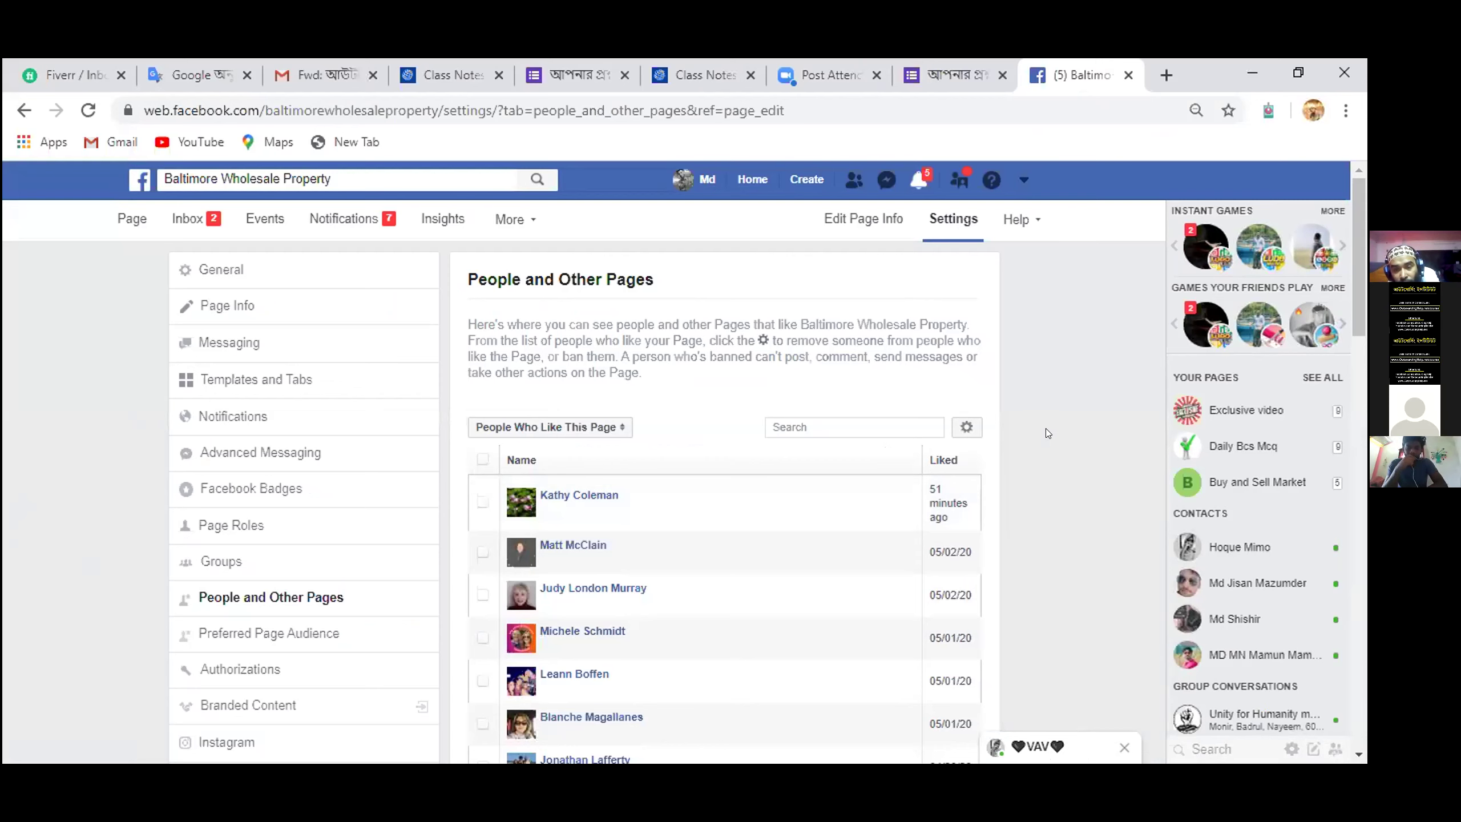
# - Select the first person listed with a 04/16/20 like date and open their profile in a new tab
pyautogui.scroll(-5, 651, 553)
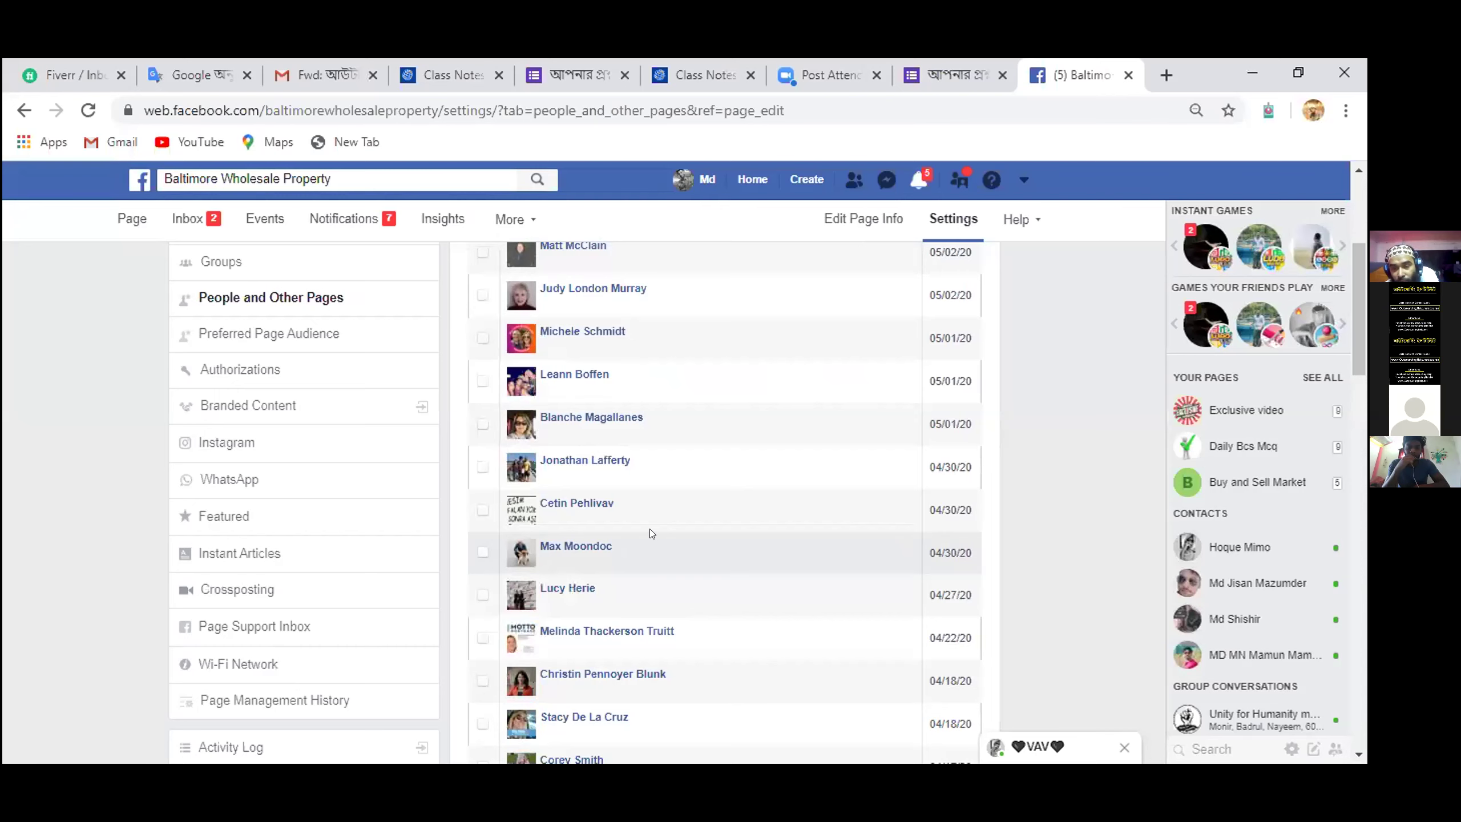
pyautogui.scroll(-3, 651, 533)
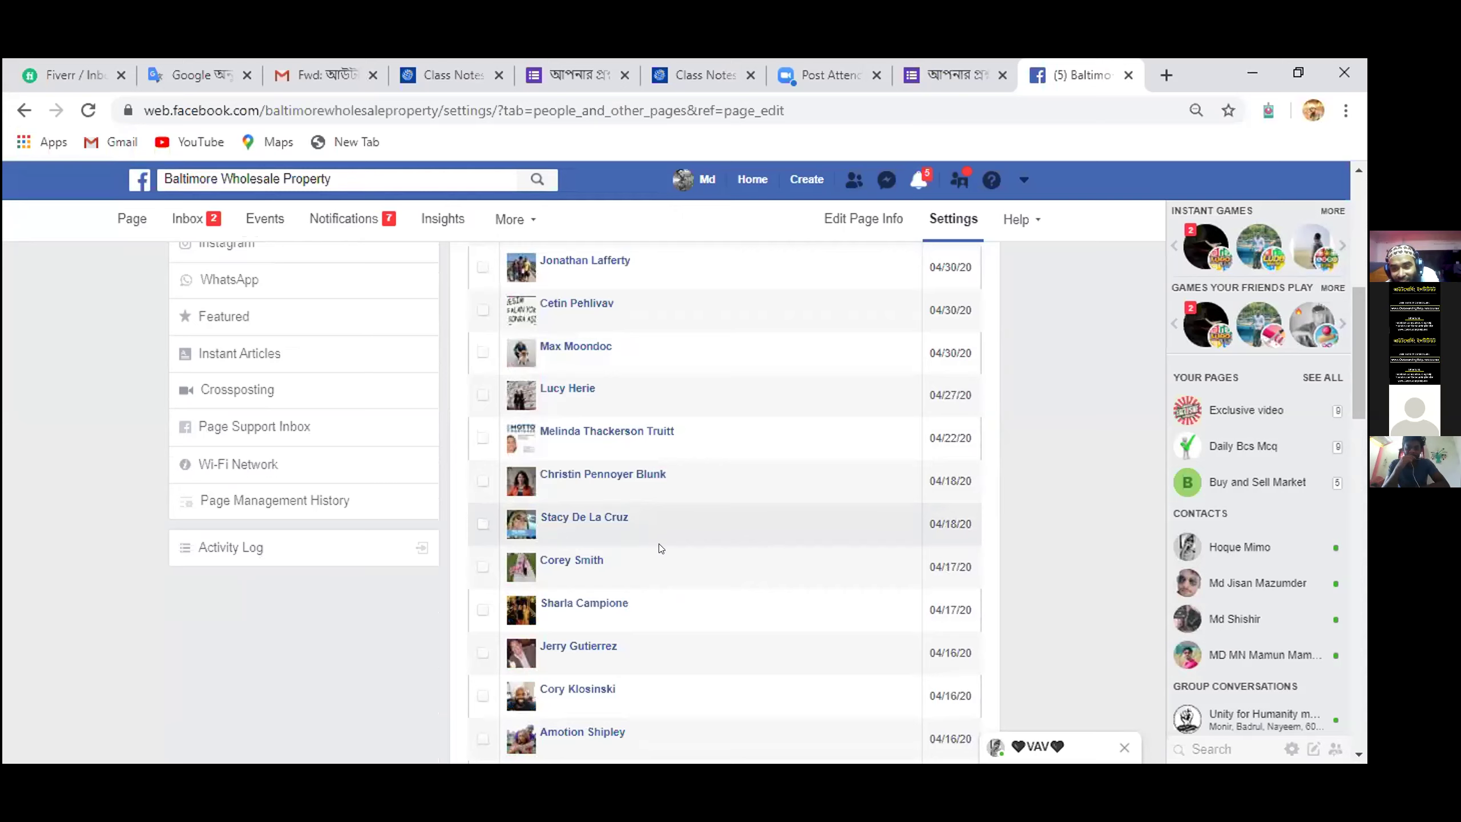
pyautogui.click(483, 652)
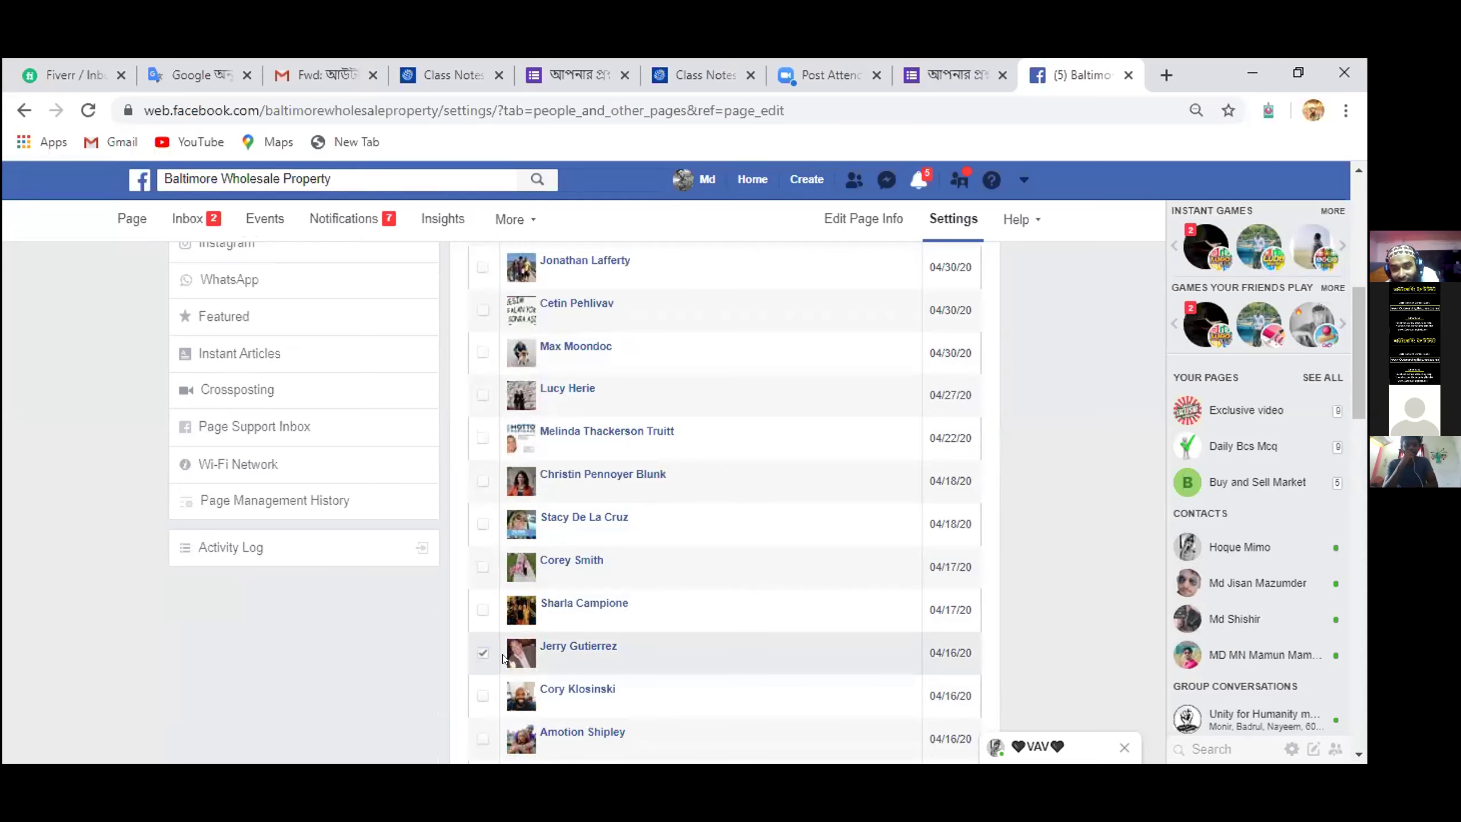
pyautogui.rightClick(571, 642)
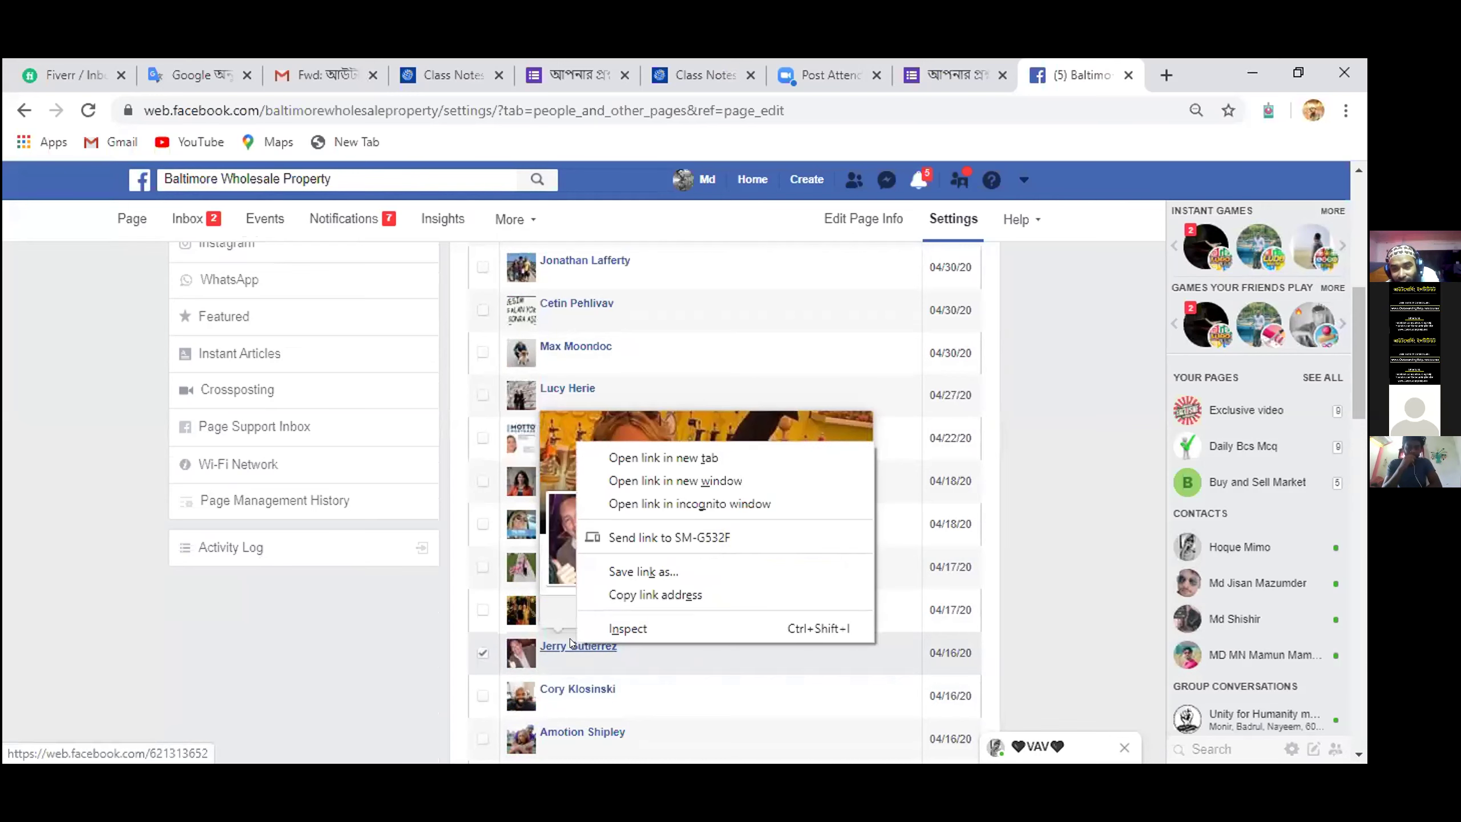
pyautogui.click(633, 458)
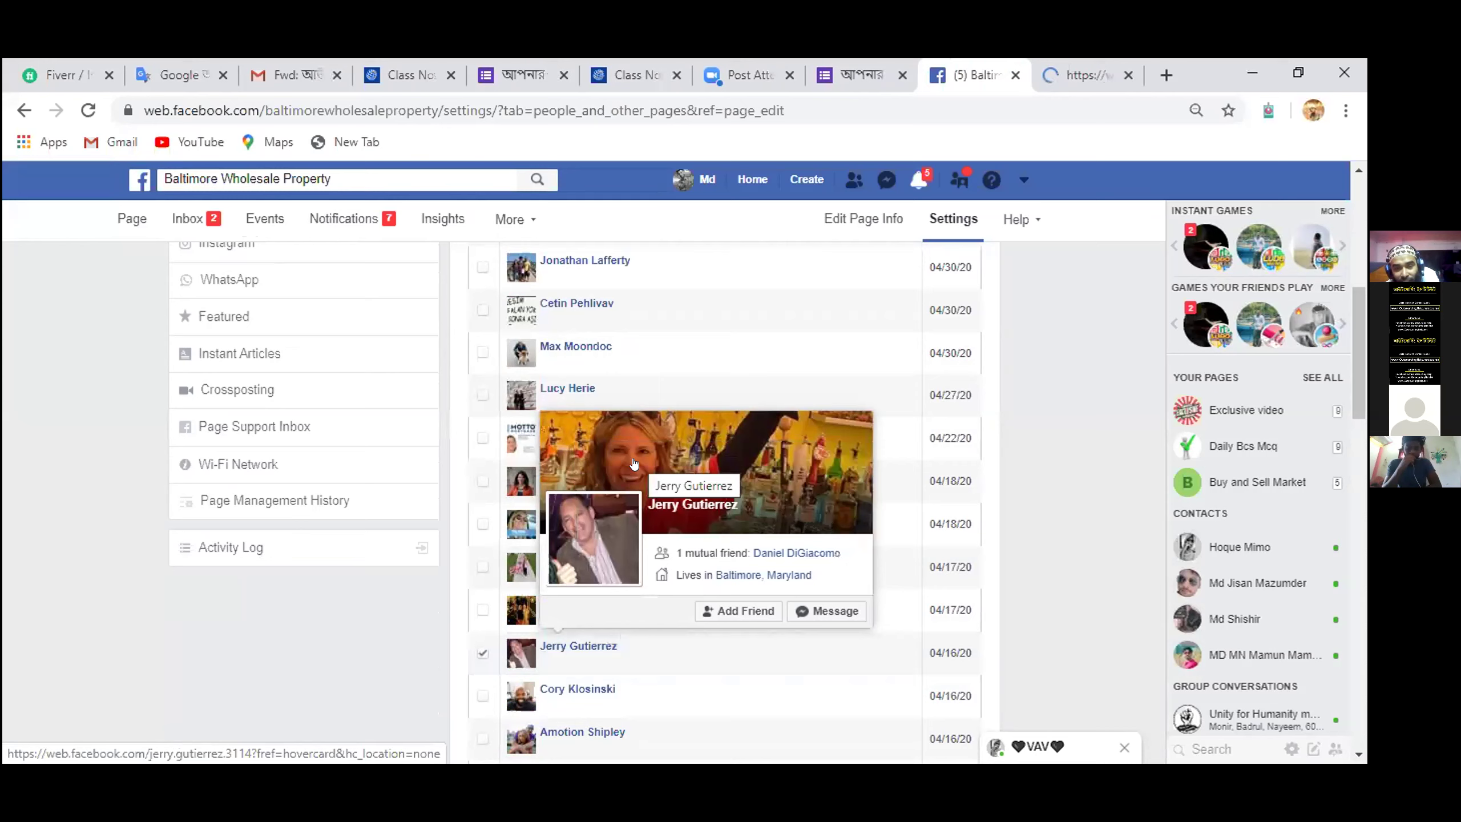
pyautogui.click(1075, 74)
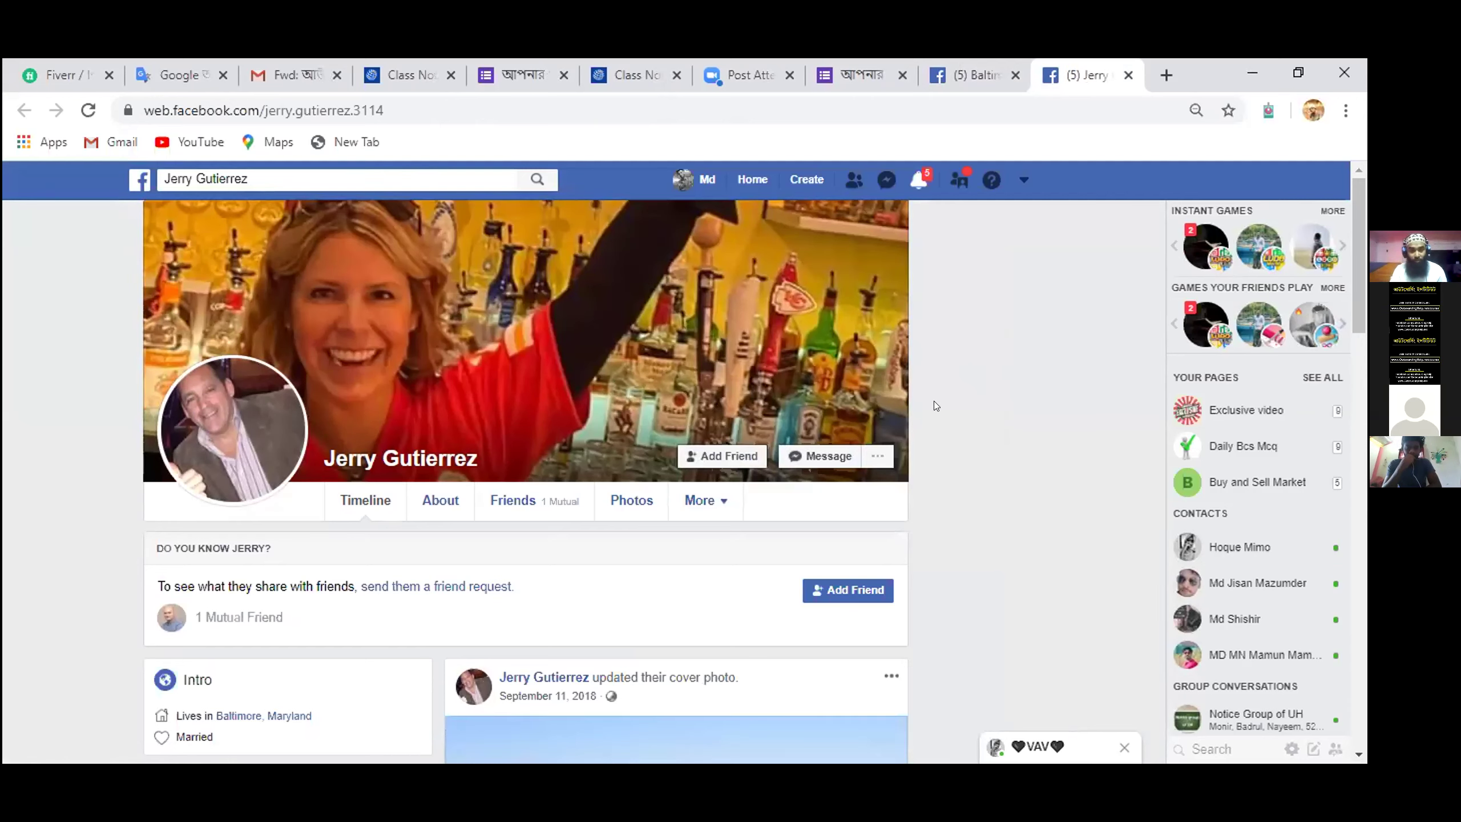
# - Examine the profile's Intro location, photos, friends and cover photo post, and close the profile to return to the likes list
pyautogui.scroll(-5, 425, 364)
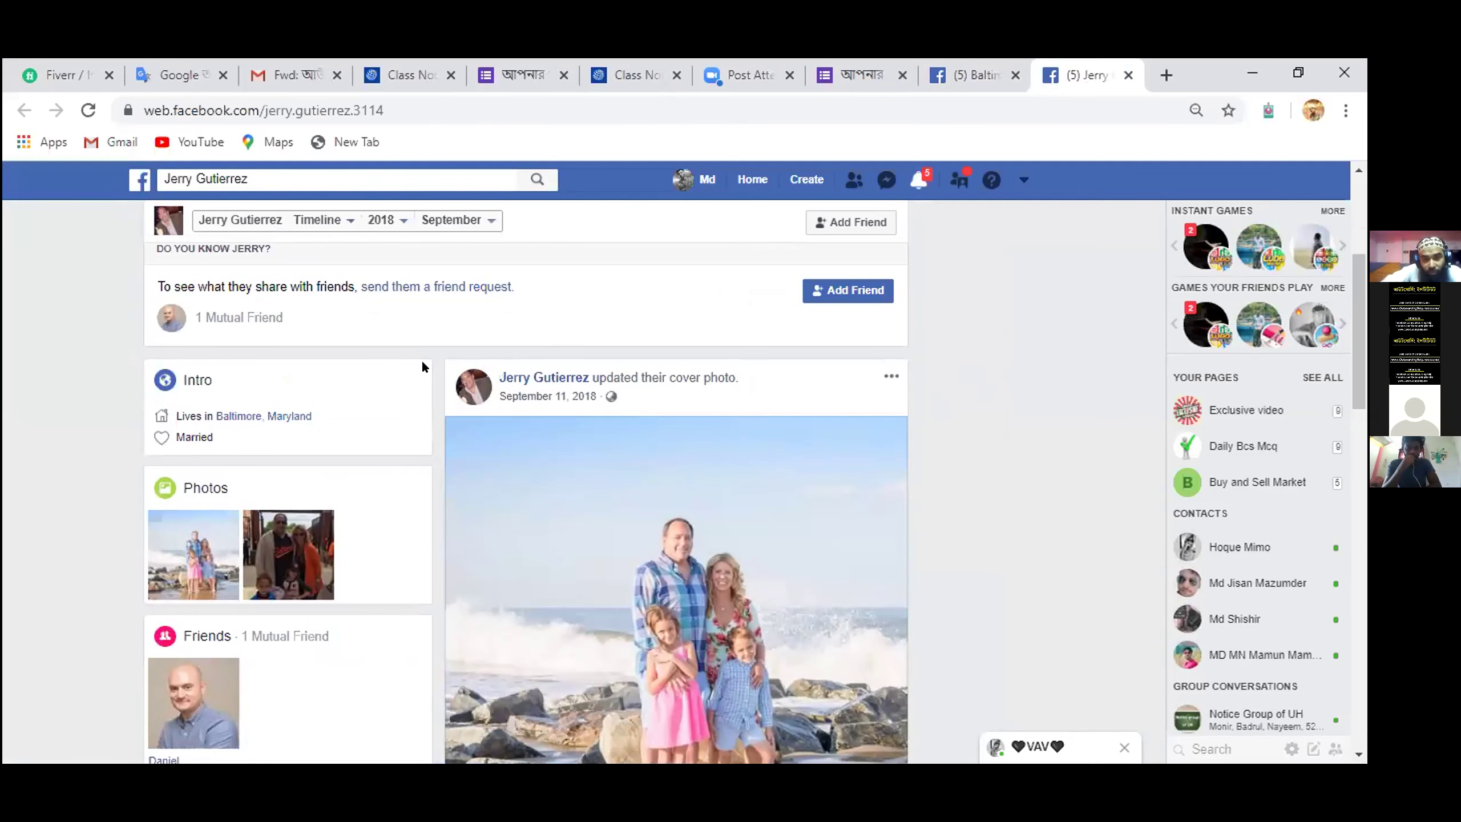
pyautogui.scroll(5, 422, 366)
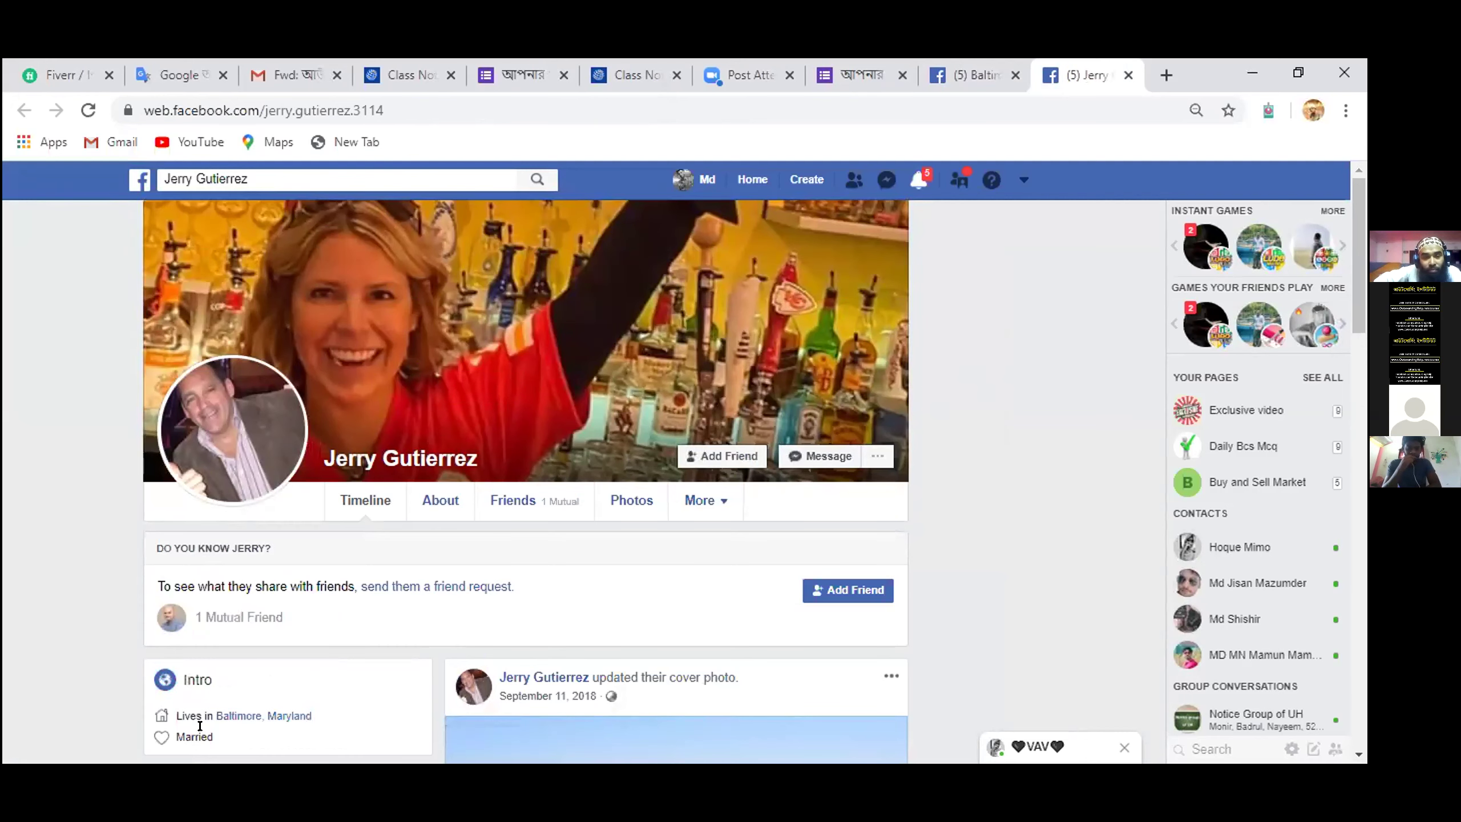
pyautogui.scroll(-3, 338, 599)
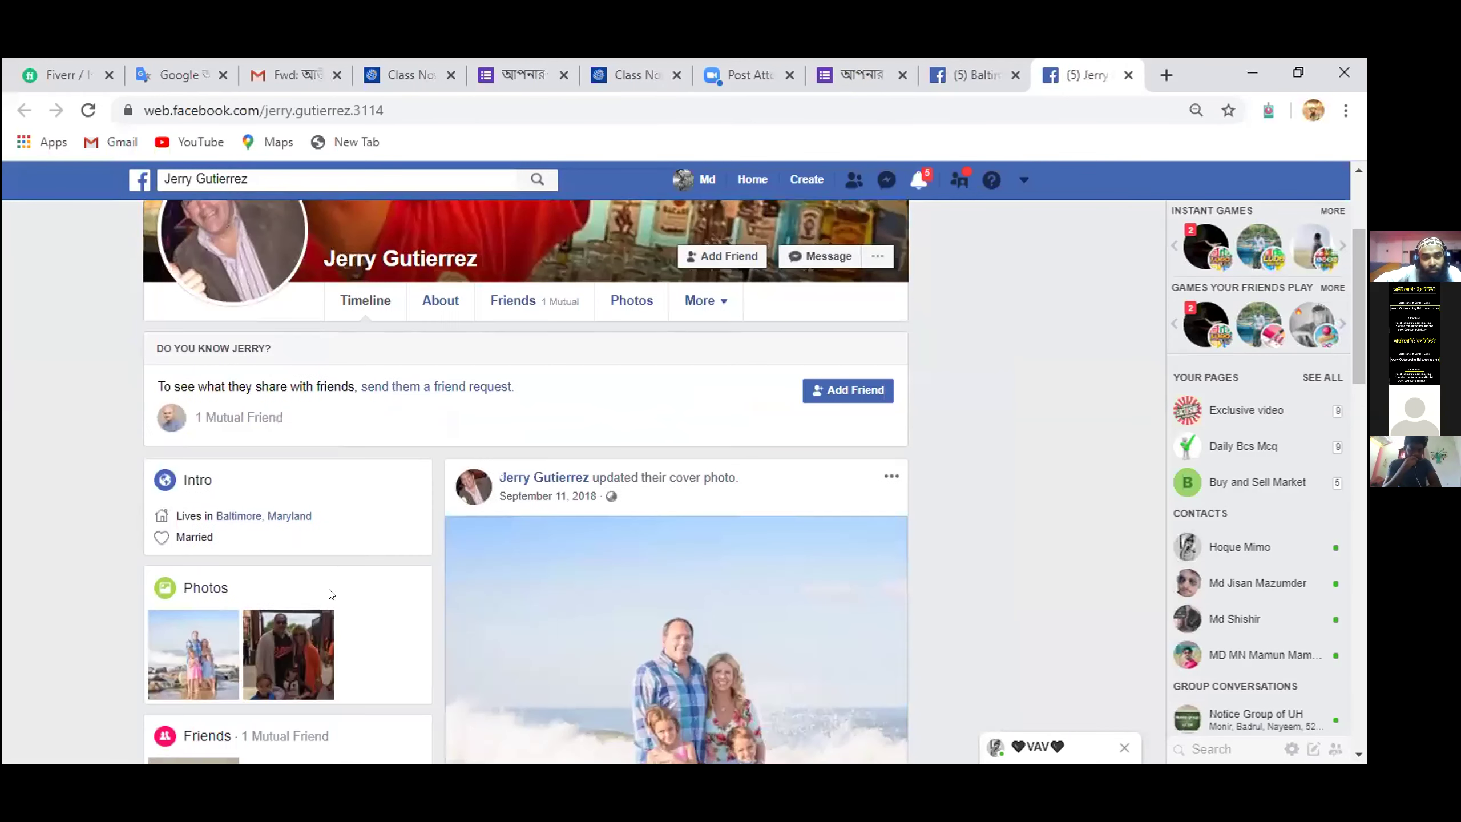
pyautogui.scroll(-2, 330, 593)
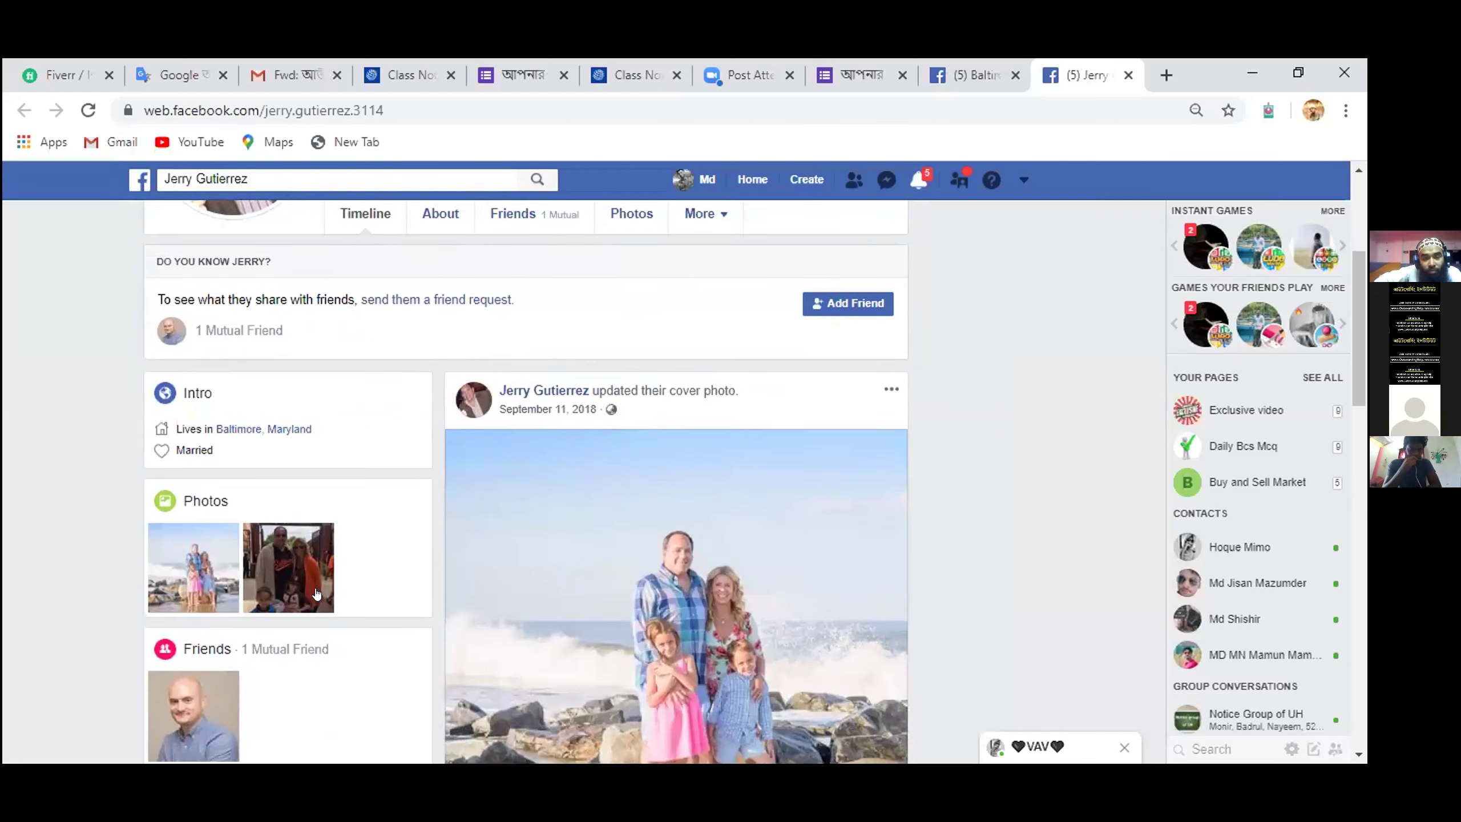
pyautogui.scroll(-3, 315, 593)
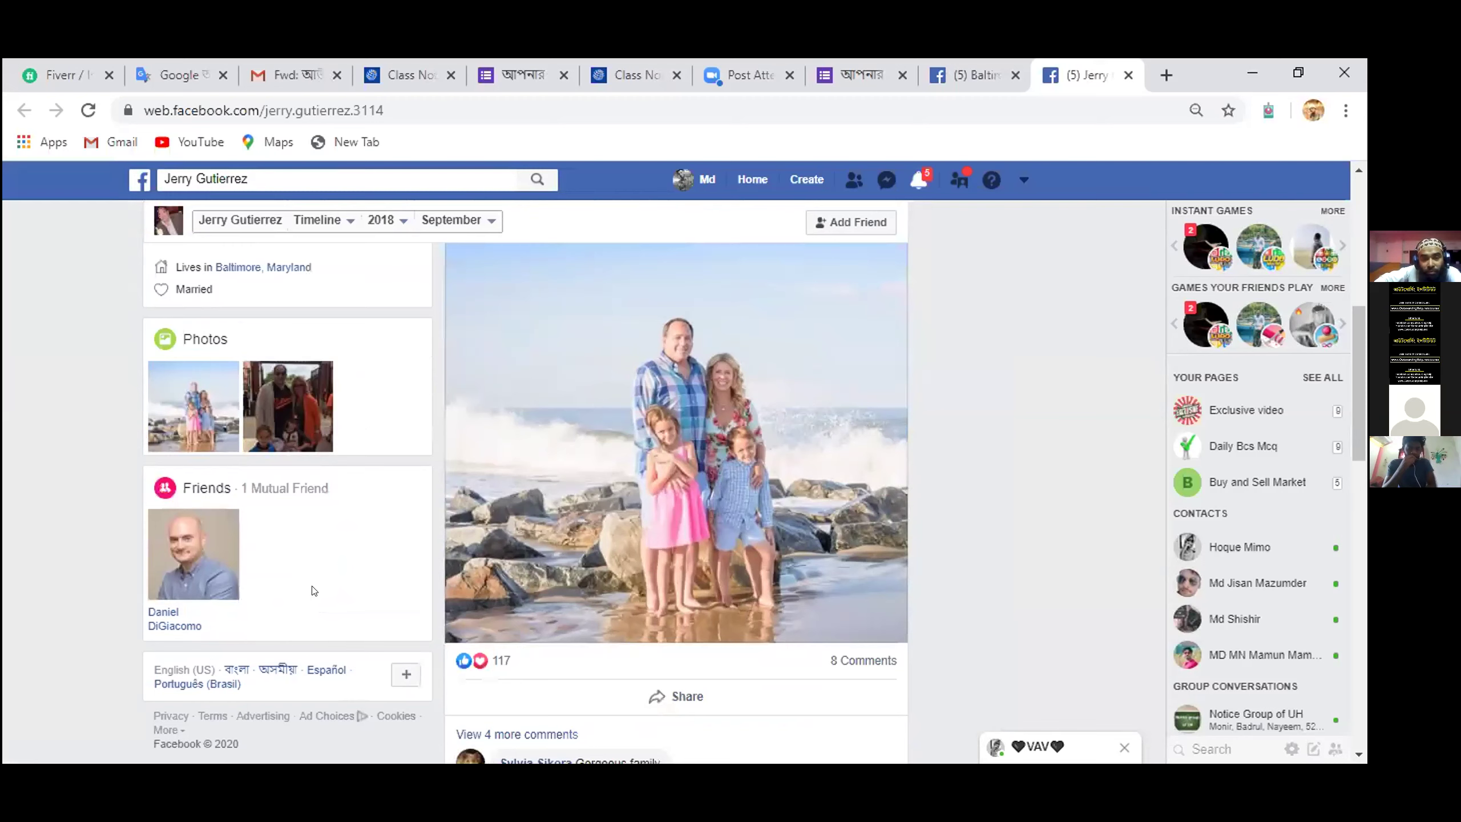
pyautogui.scroll(3, 312, 591)
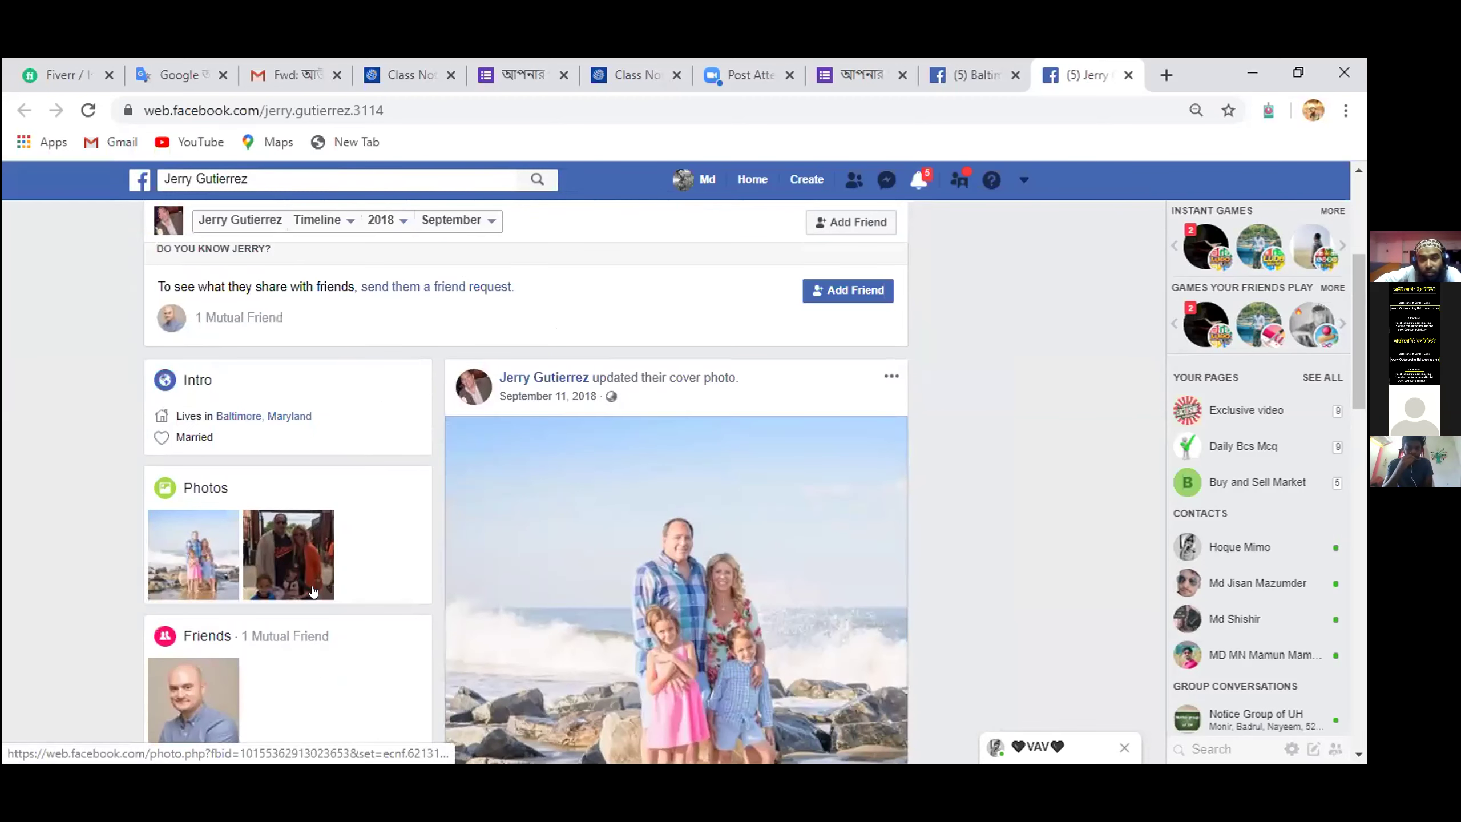
pyautogui.scroll(4, 312, 586)
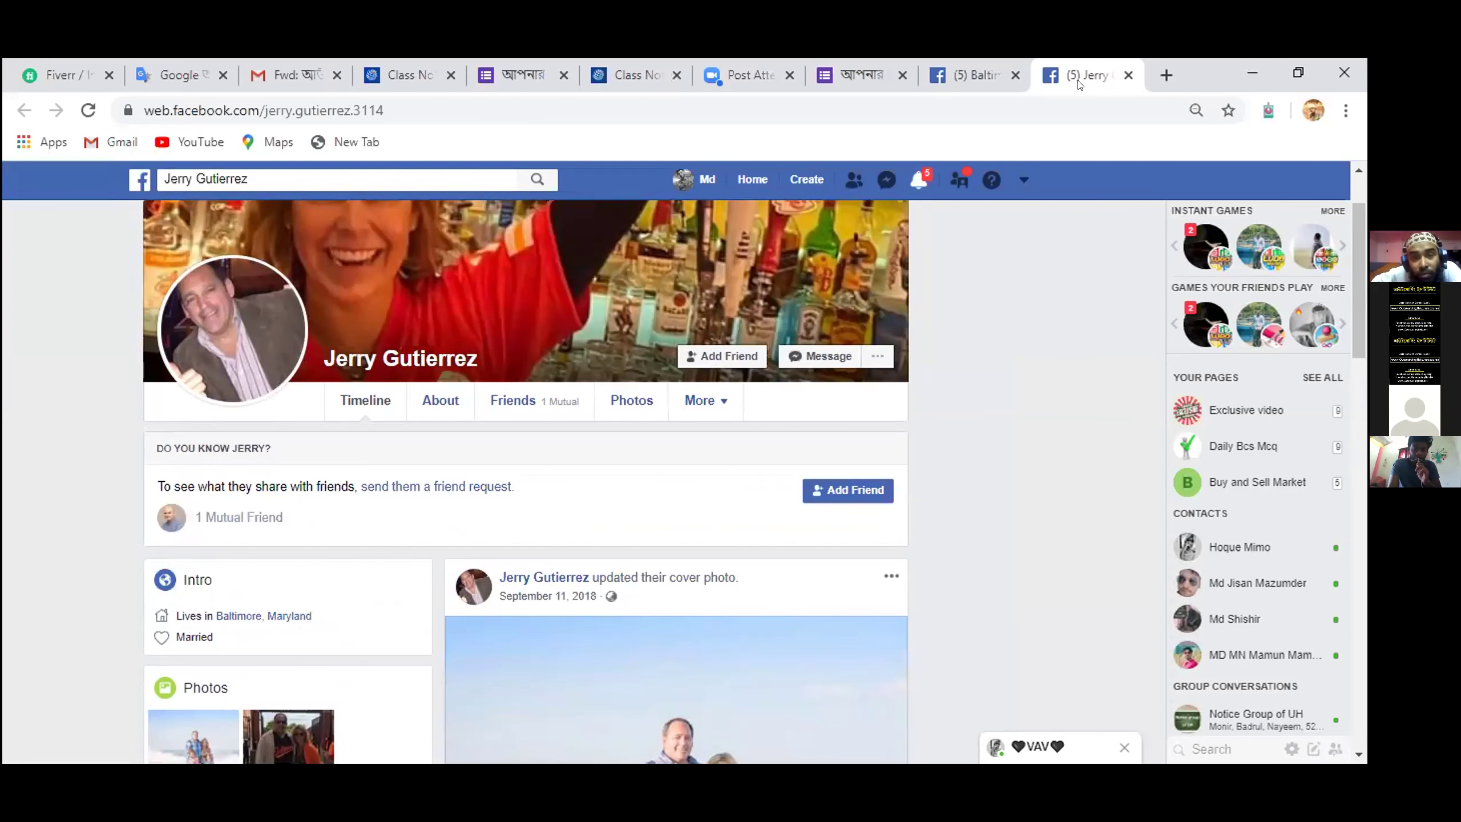
pyautogui.click(1128, 75)
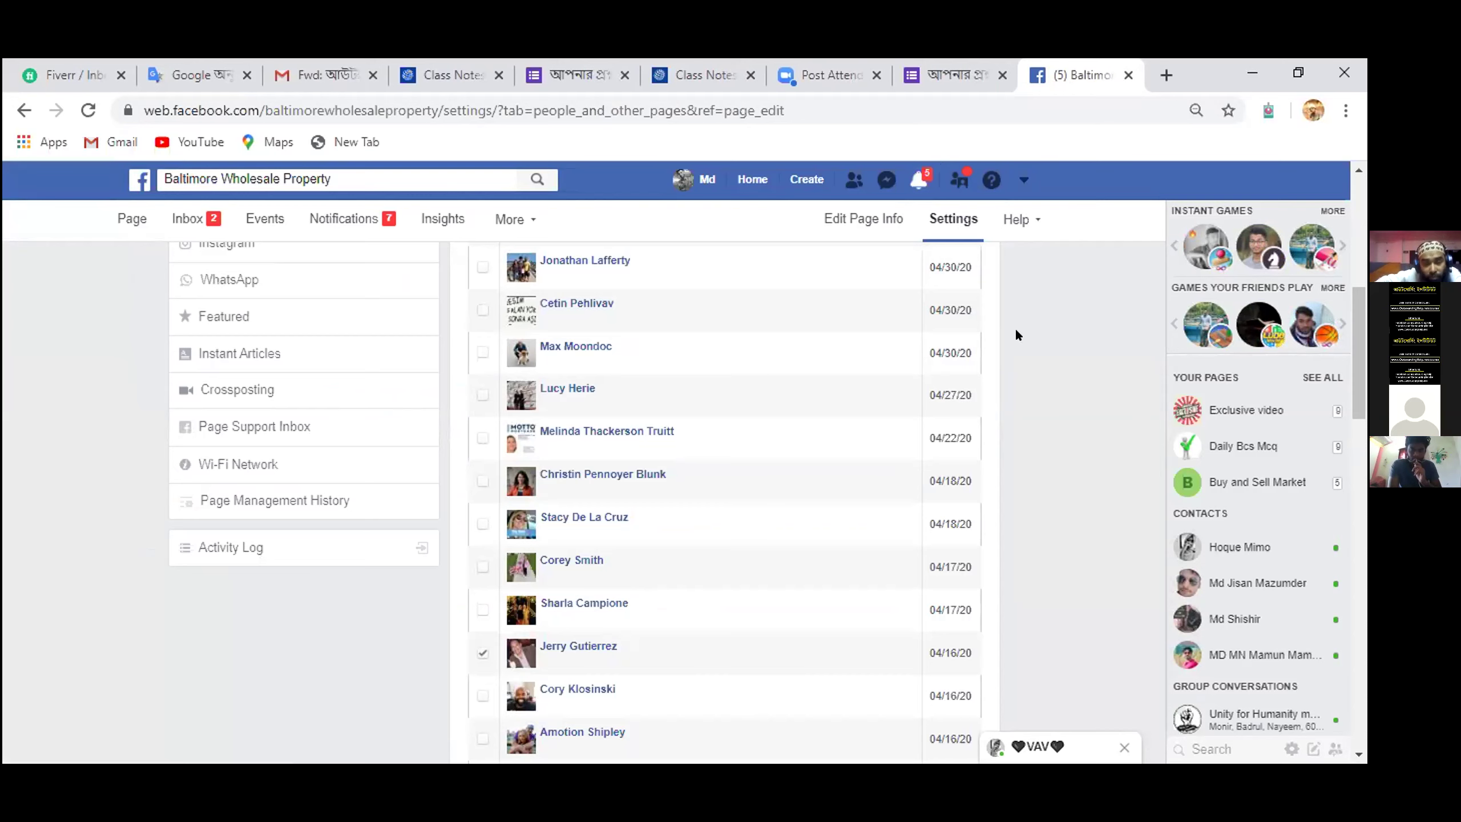
# - Look through the names and like dates of people who like the page, from April back to February 2020
pyautogui.scroll(-10, 754, 336)
pyautogui.scroll(-20, 755, 333)
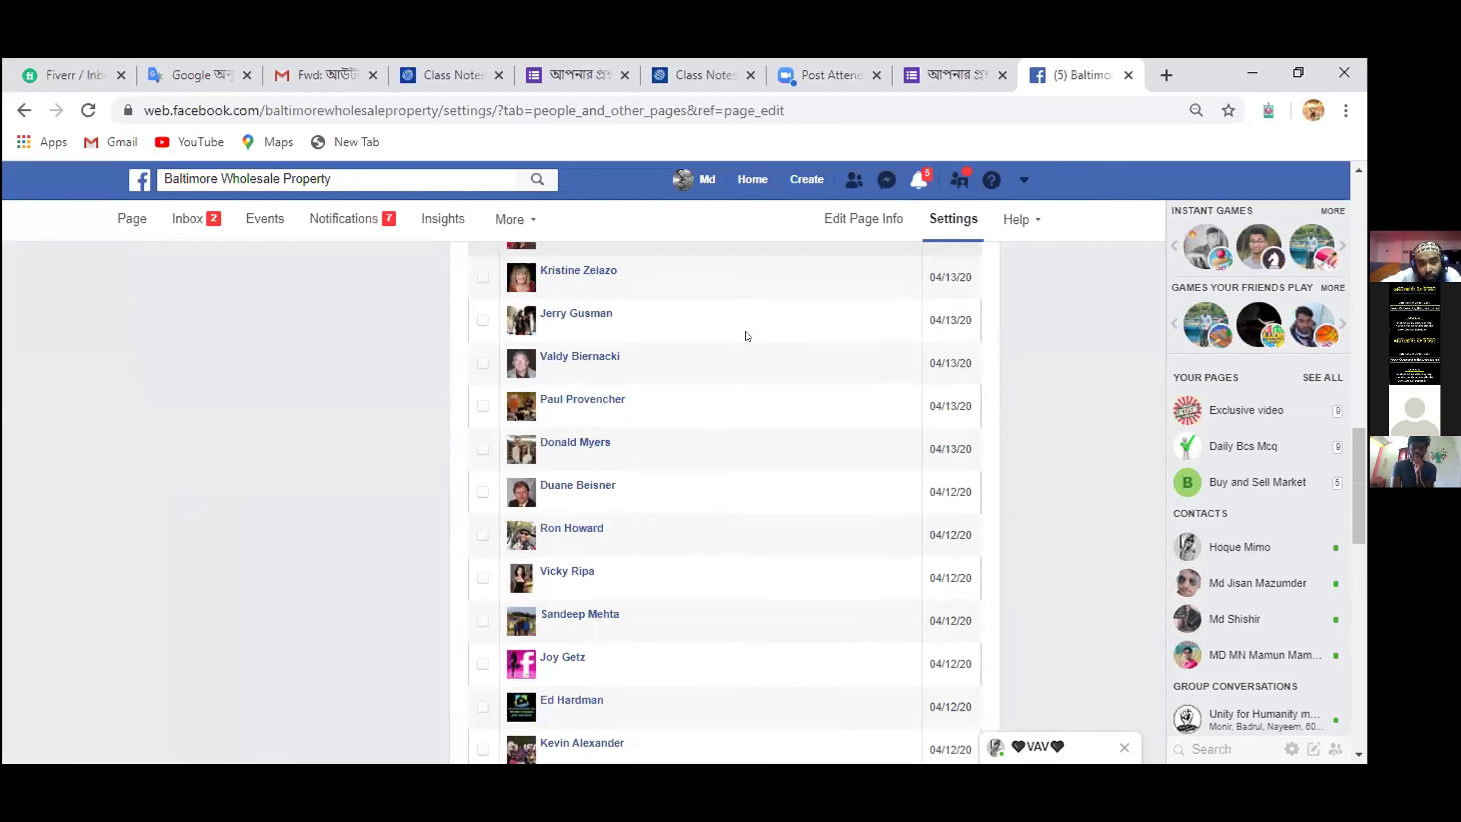
pyautogui.scroll(-2, 743, 325)
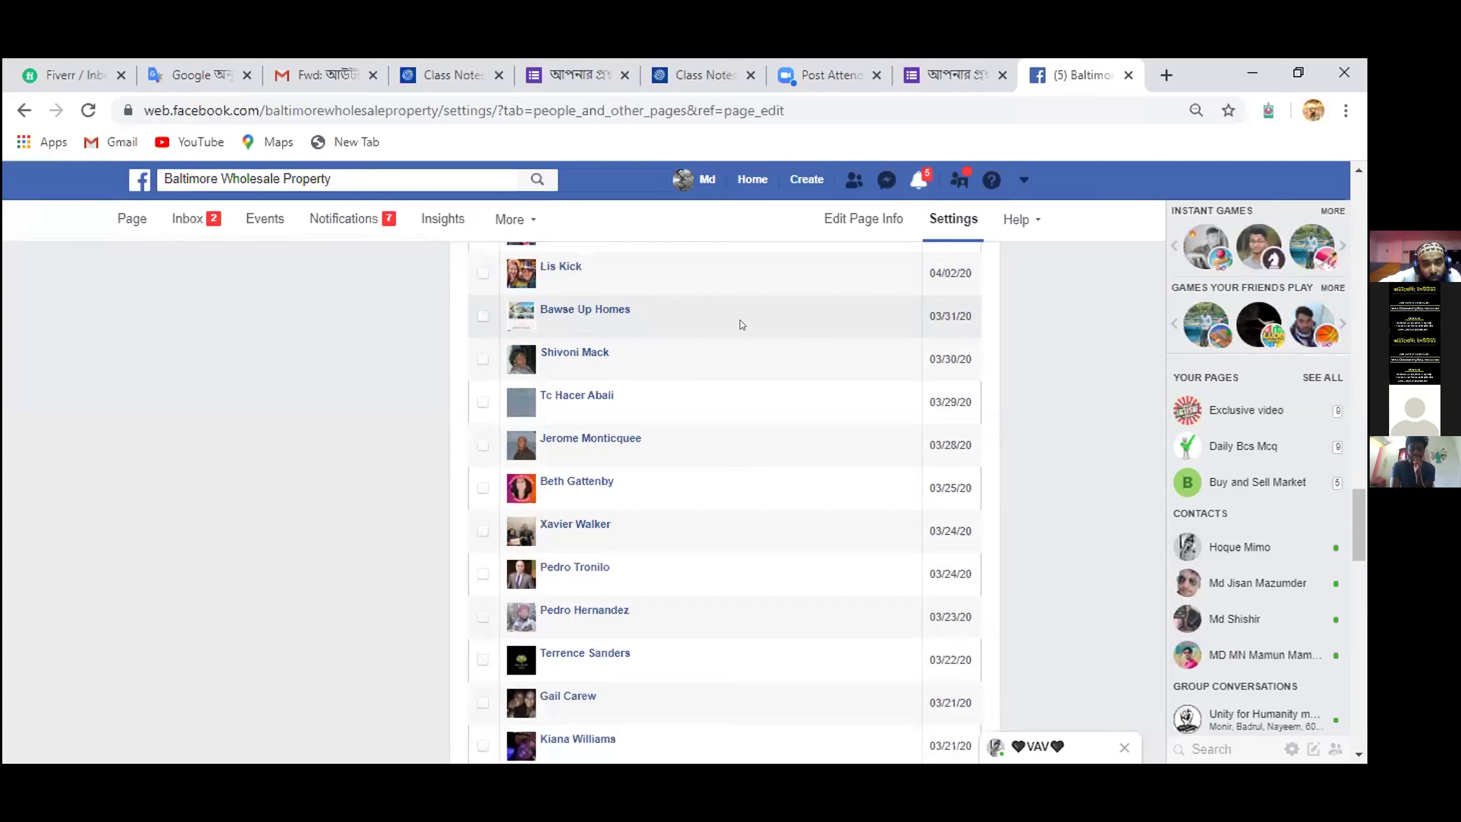
pyautogui.scroll(-8, 709, 326)
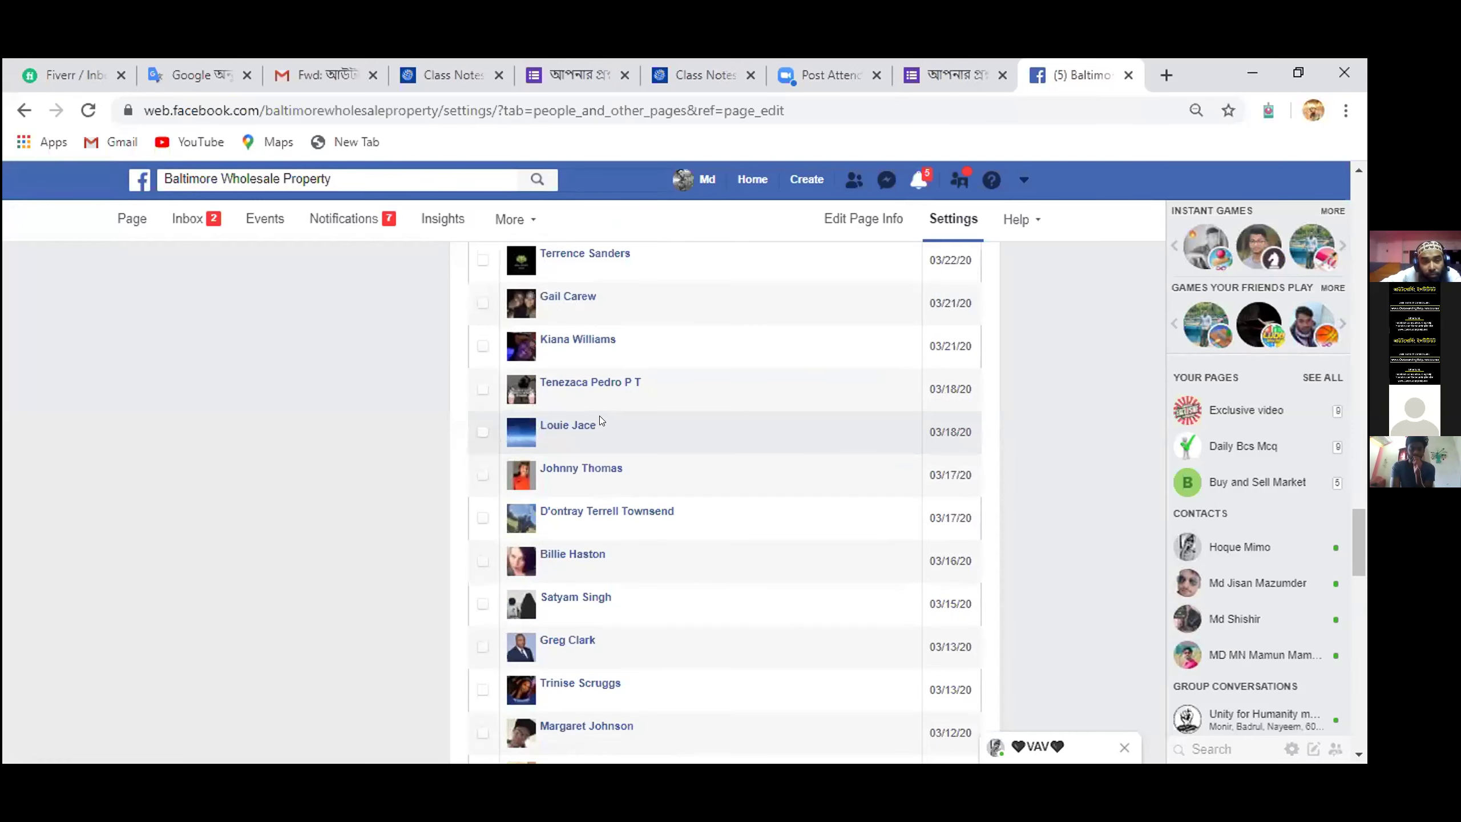
pyautogui.scroll(-15, 579, 414)
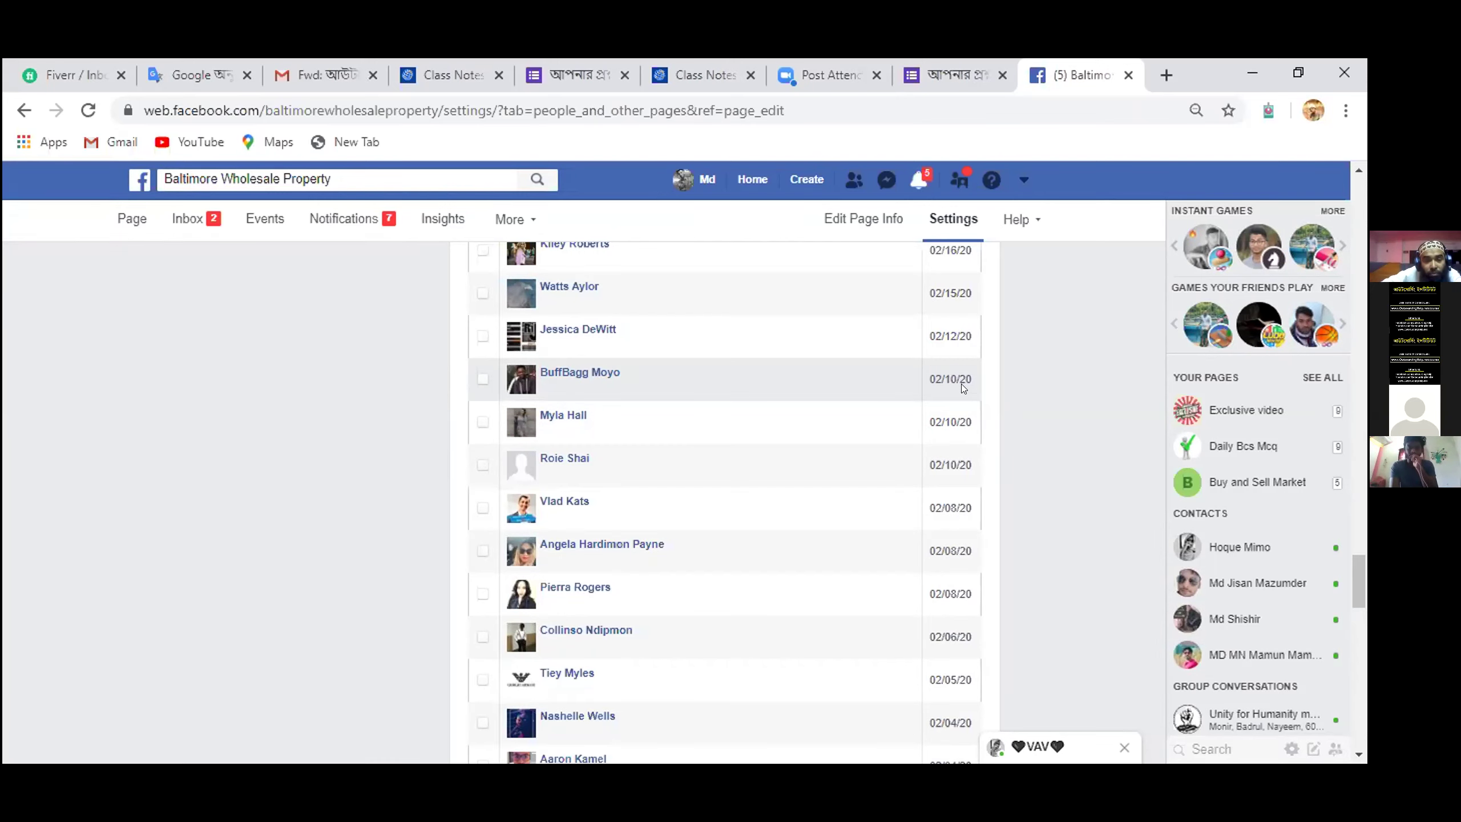
pyautogui.scroll(5, 291, 368)
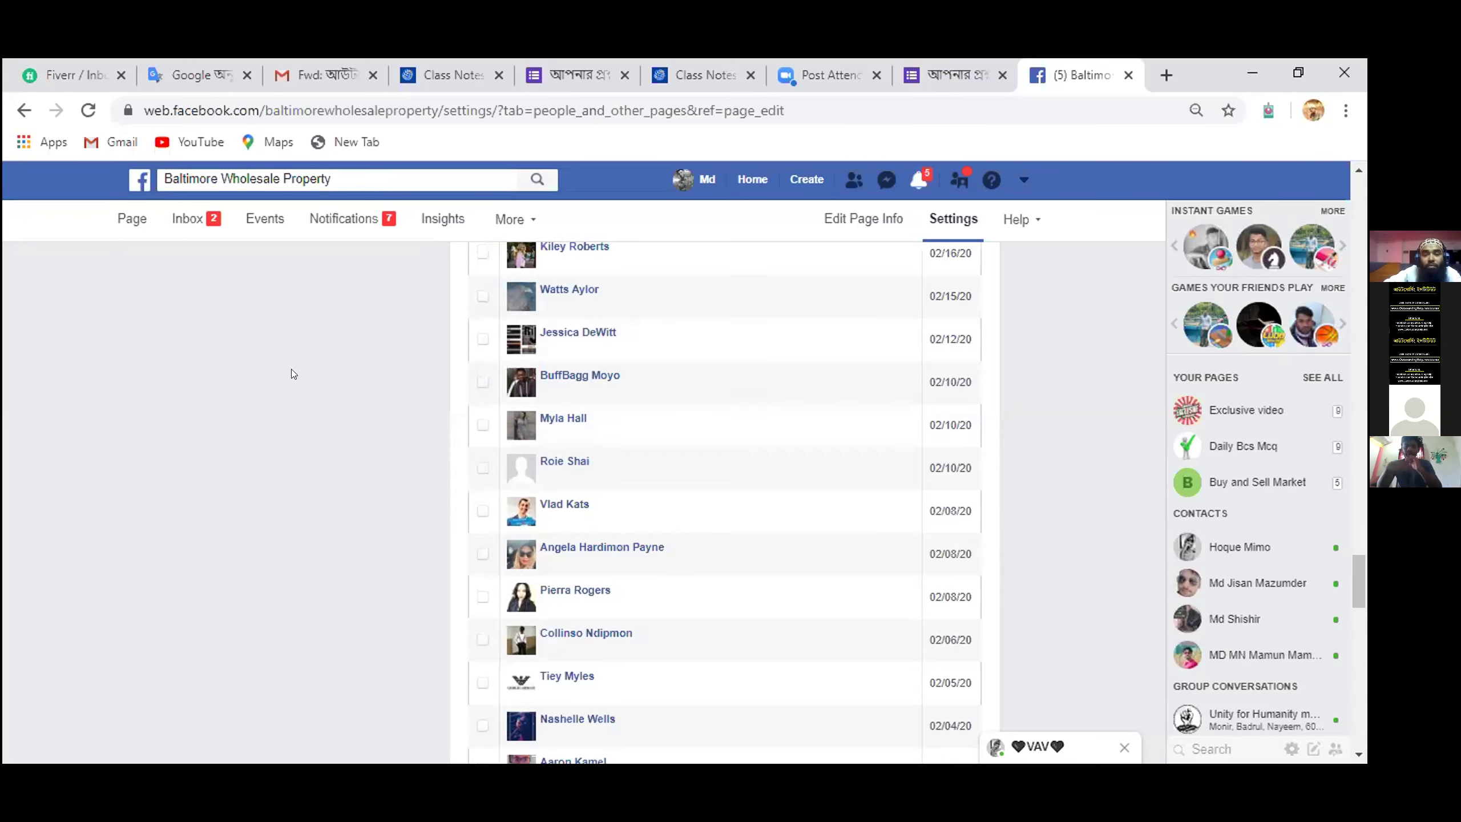
pyautogui.scroll(20, 567, 371)
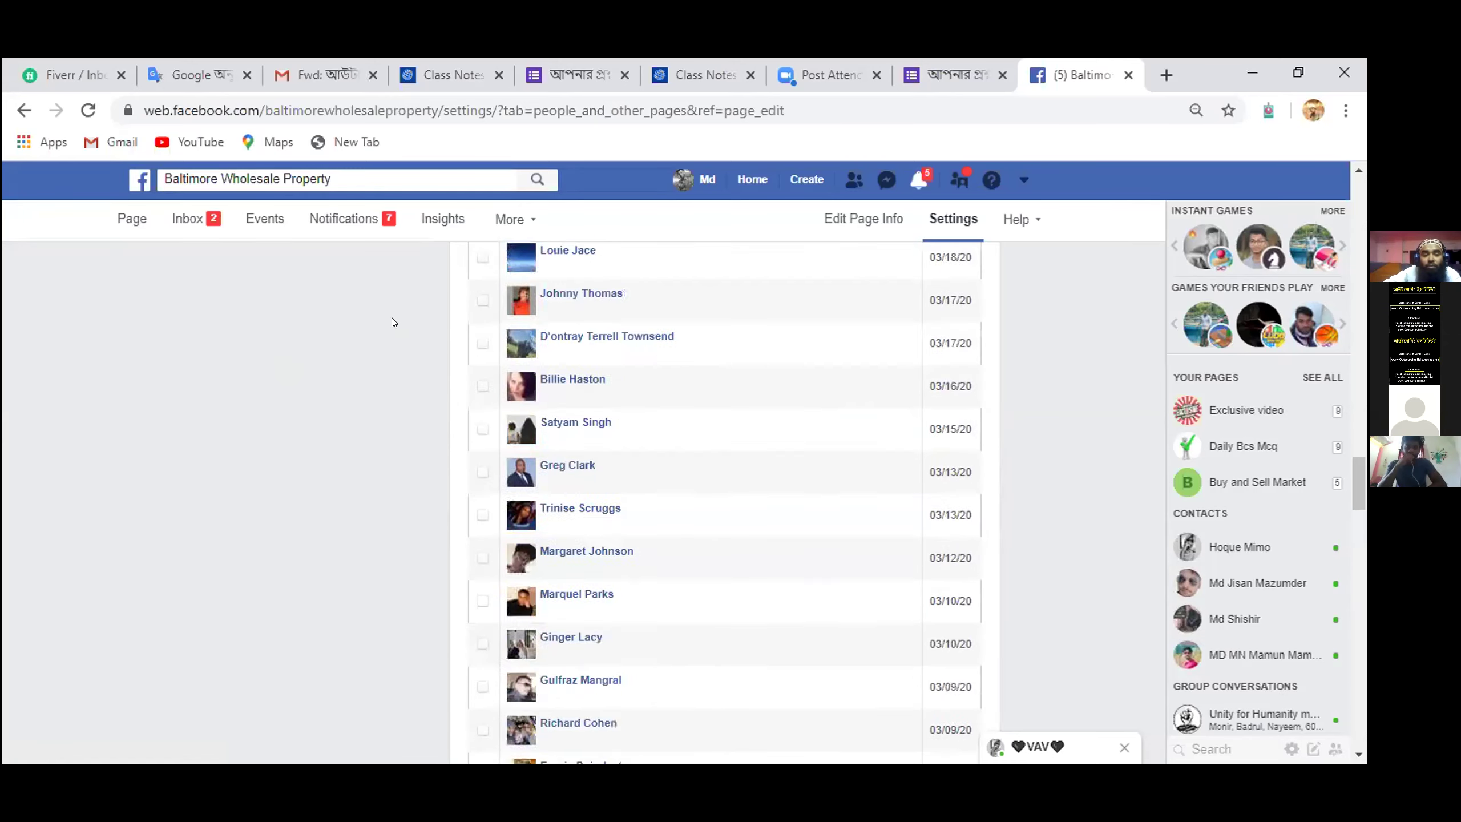
pyautogui.scroll(15, 391, 318)
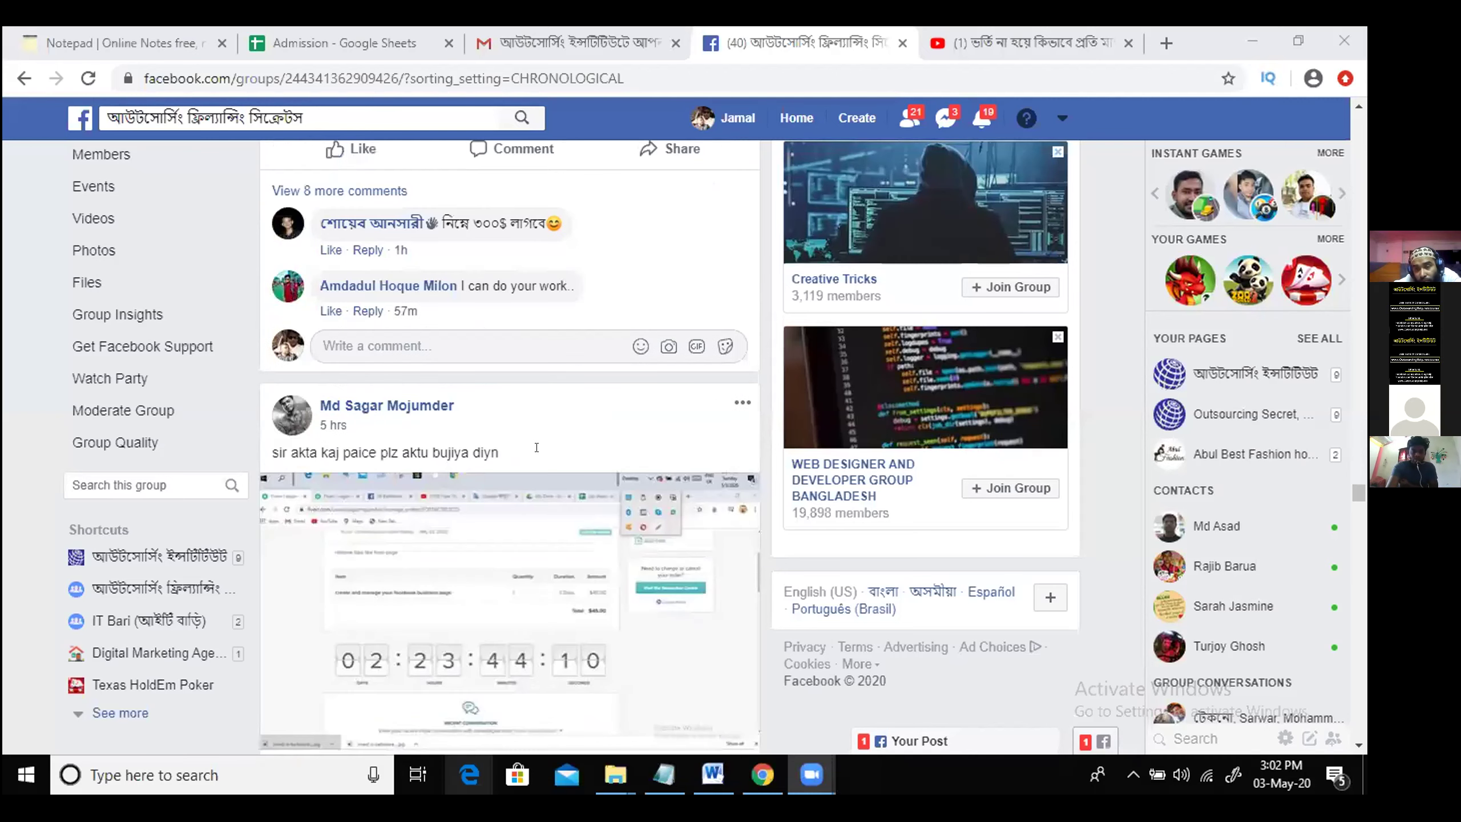
# - Read the Facebook group post asking for help with a newly received job, its order screenshot and the comments below
pyautogui.scroll(-3, 537, 448)
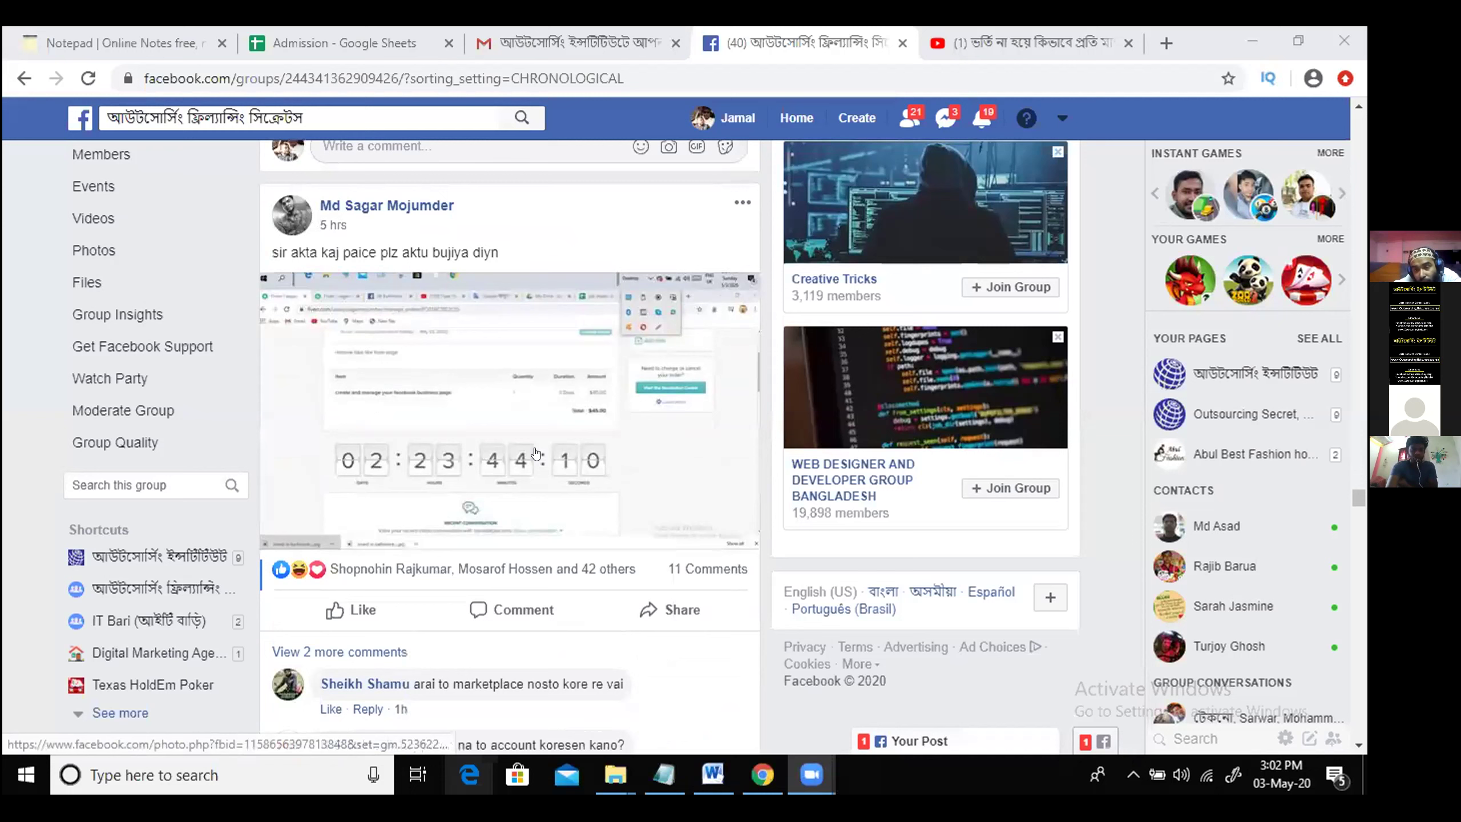
pyautogui.scroll(-3, 536, 452)
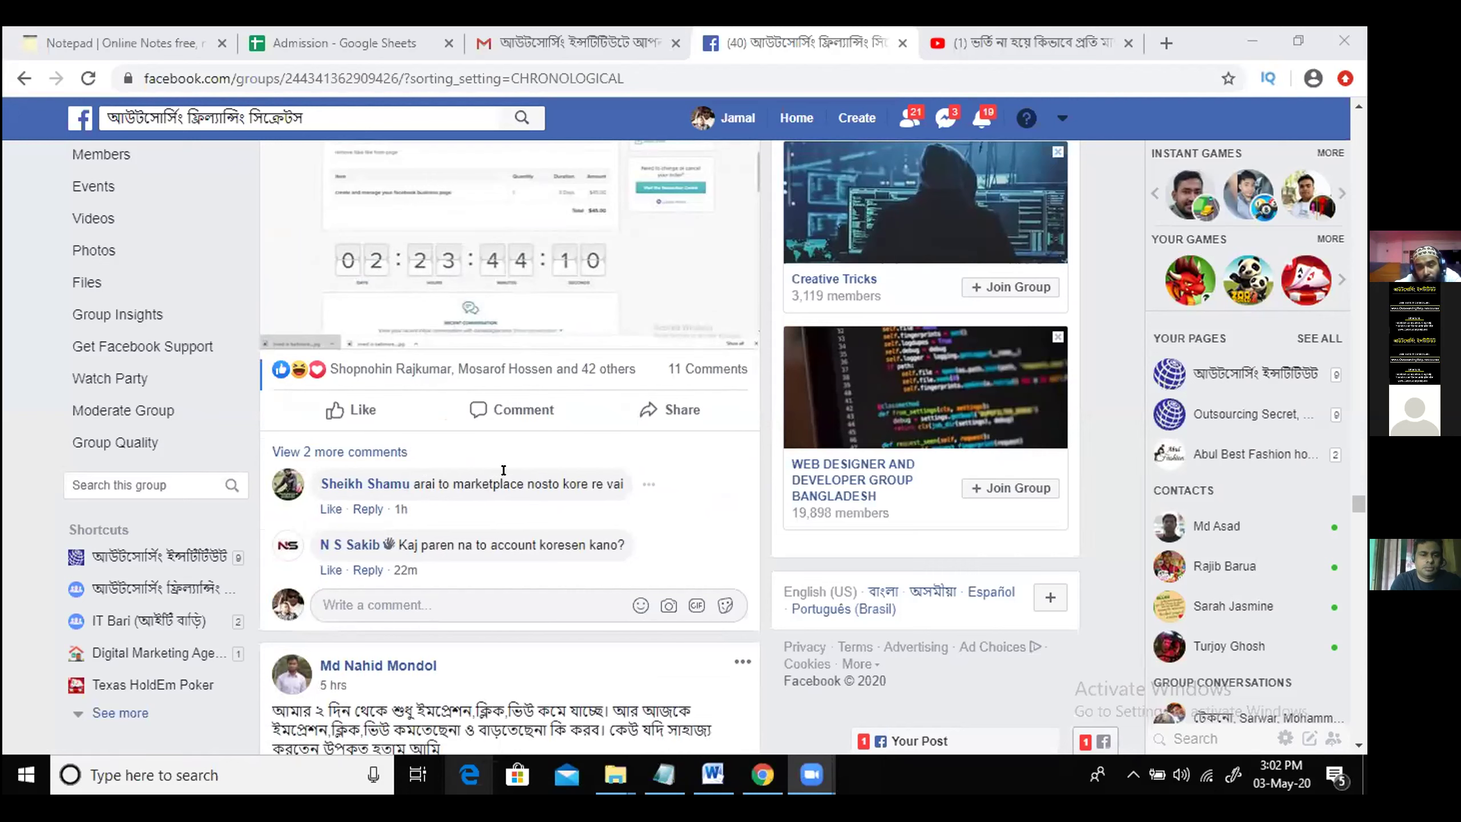
pyautogui.moveTo(504, 470); pyautogui.dragTo(439, 483)
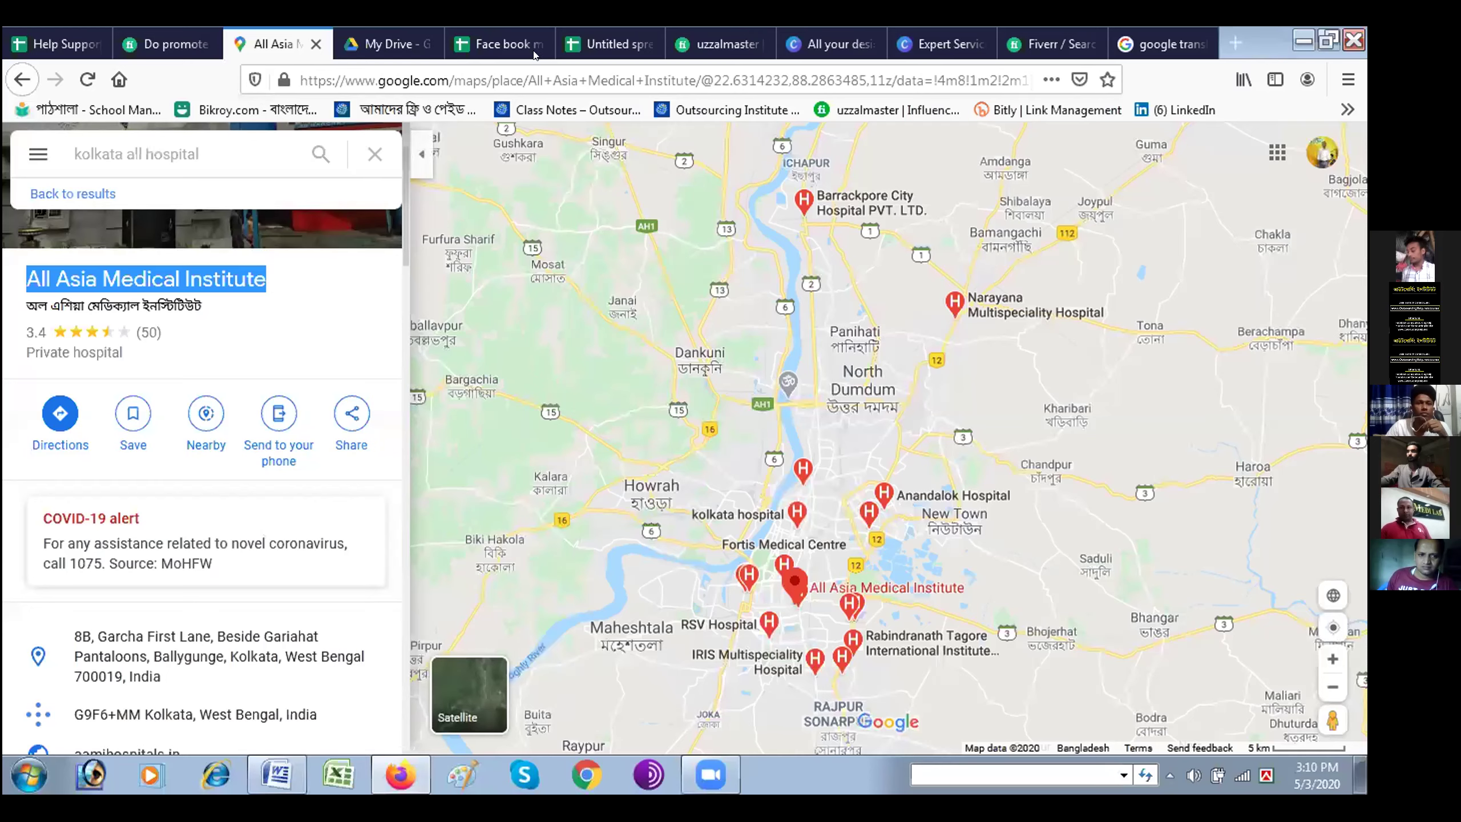
# - Check the Fiverr "facebook marketing" search results and the Expert Service Canva design, and view the "Face book markating" spreadsheet in Google Sheets
pyautogui.click(1081, 46)
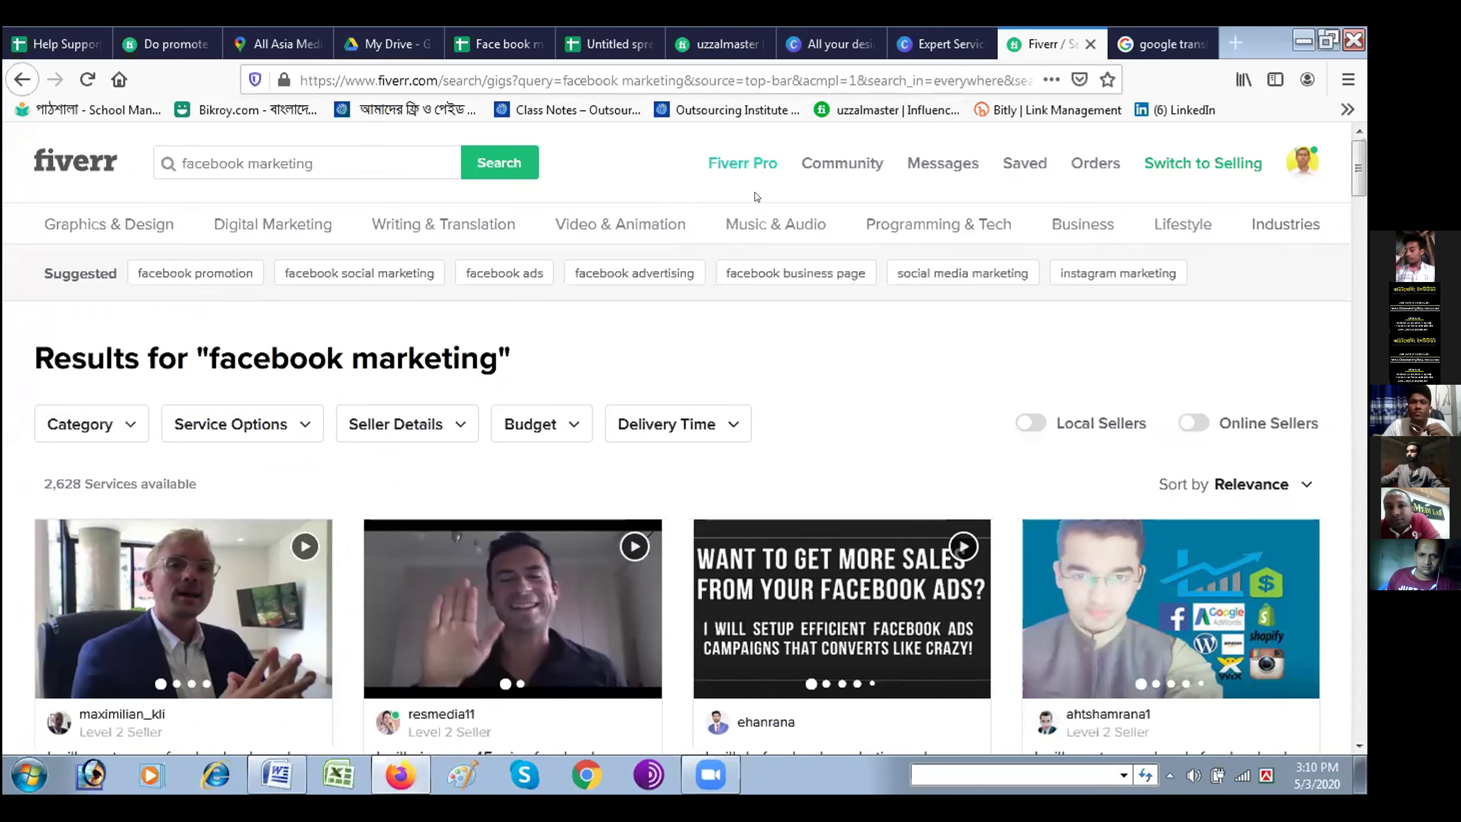
pyautogui.hotkey('ctrl', 'pageup')
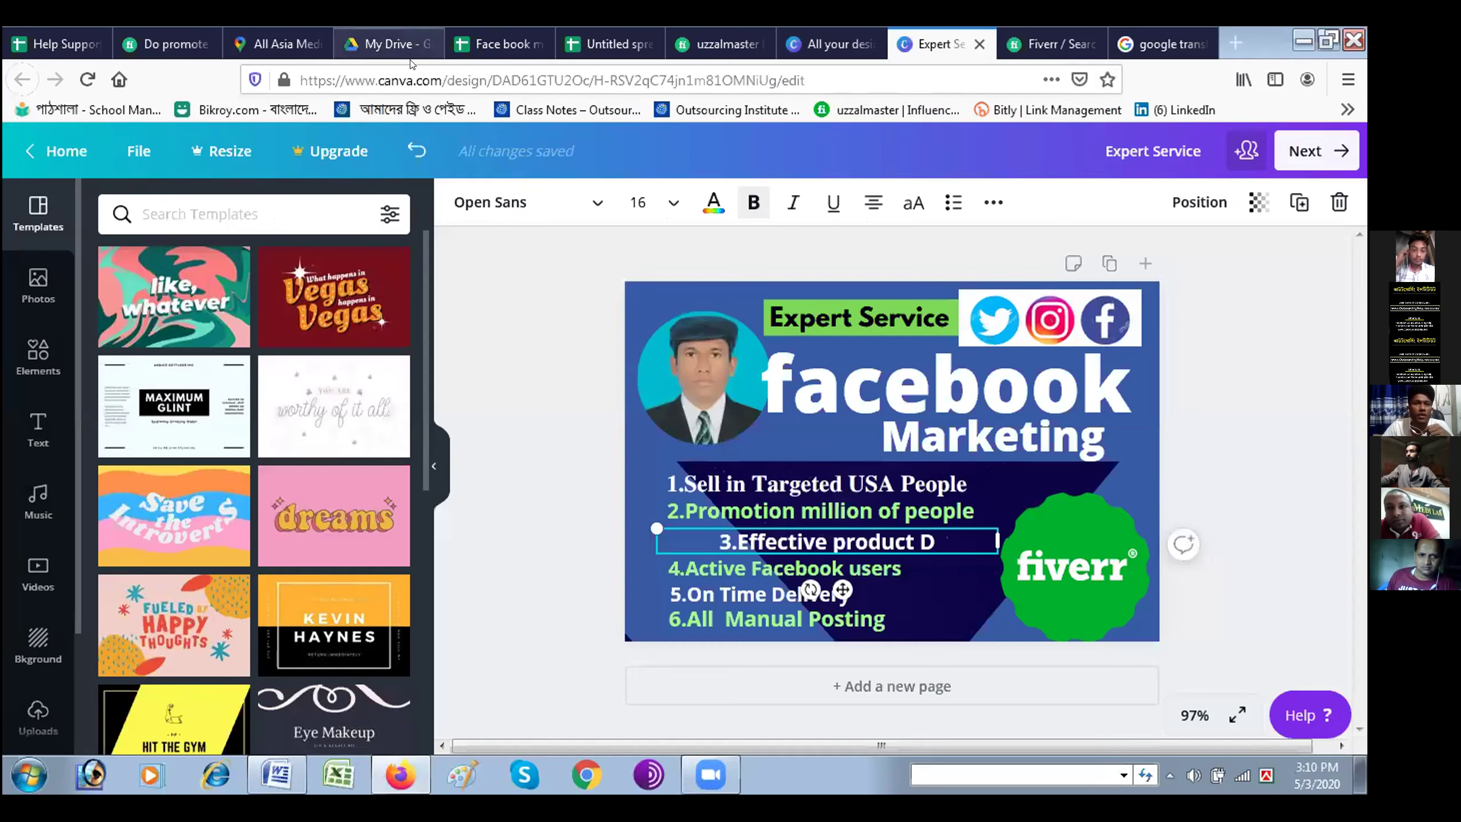
pyautogui.click(410, 51)
pyautogui.click(489, 50)
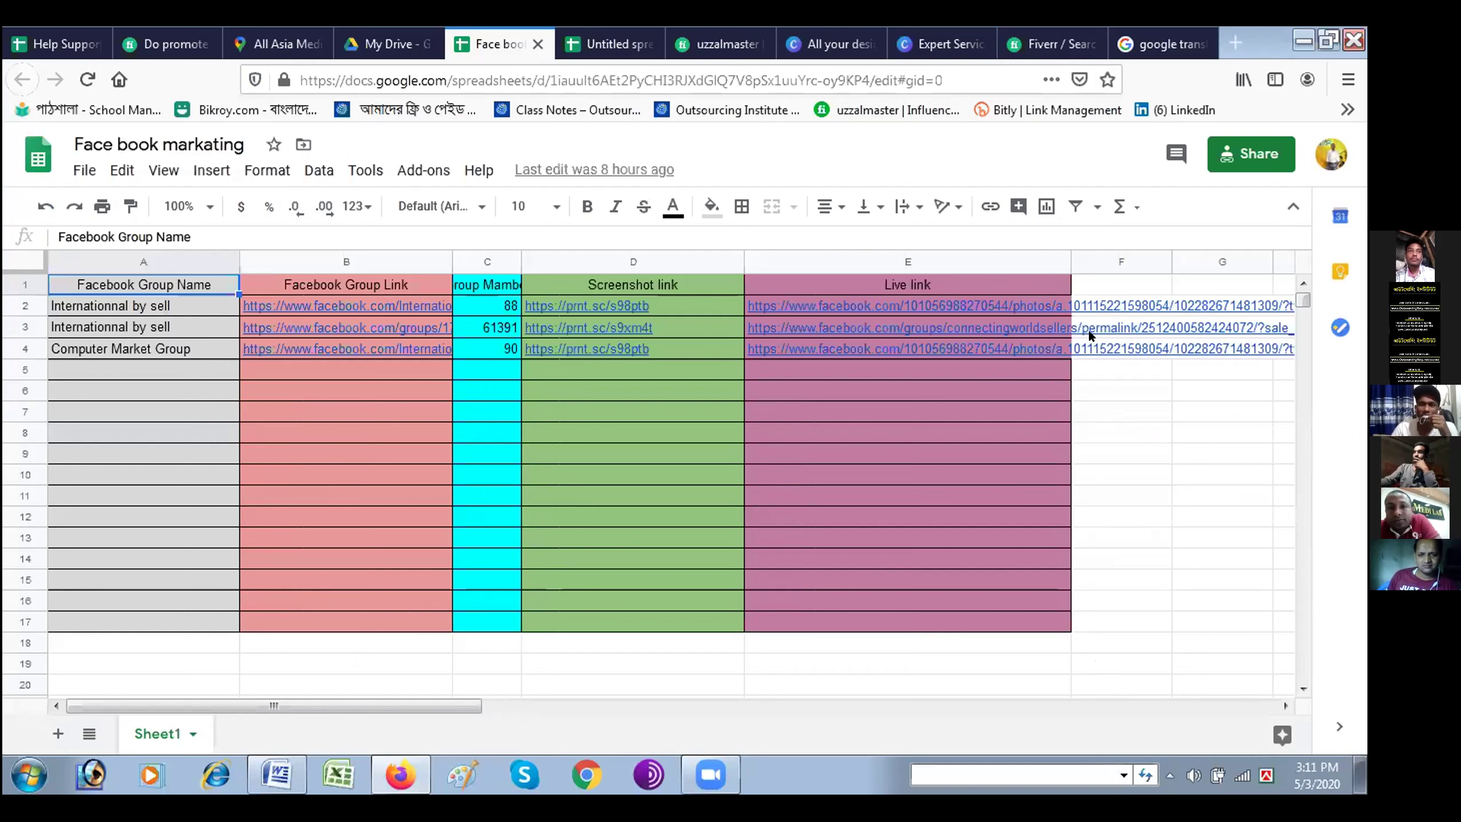
pyautogui.moveTo(1055, 258)
pyautogui.mouseDown()
pyautogui.moveTo(1111, 257)
pyautogui.moveTo(1076, 274)
pyautogui.mouseUp()
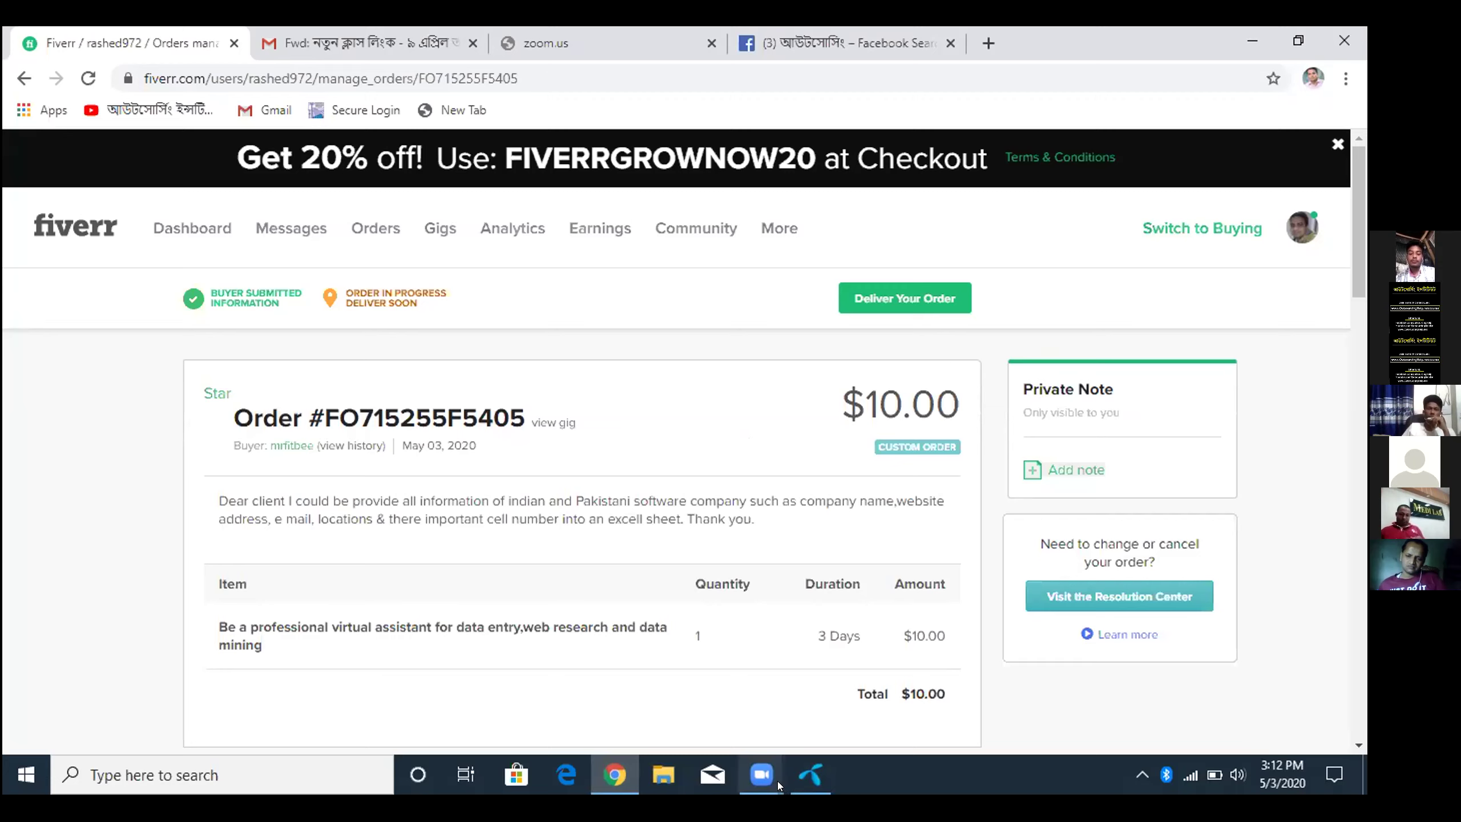
# - Examine the Fiverr data entry and web research order, including its description, item, price, duration and delivery countdown
pyautogui.moveTo(771, 785)
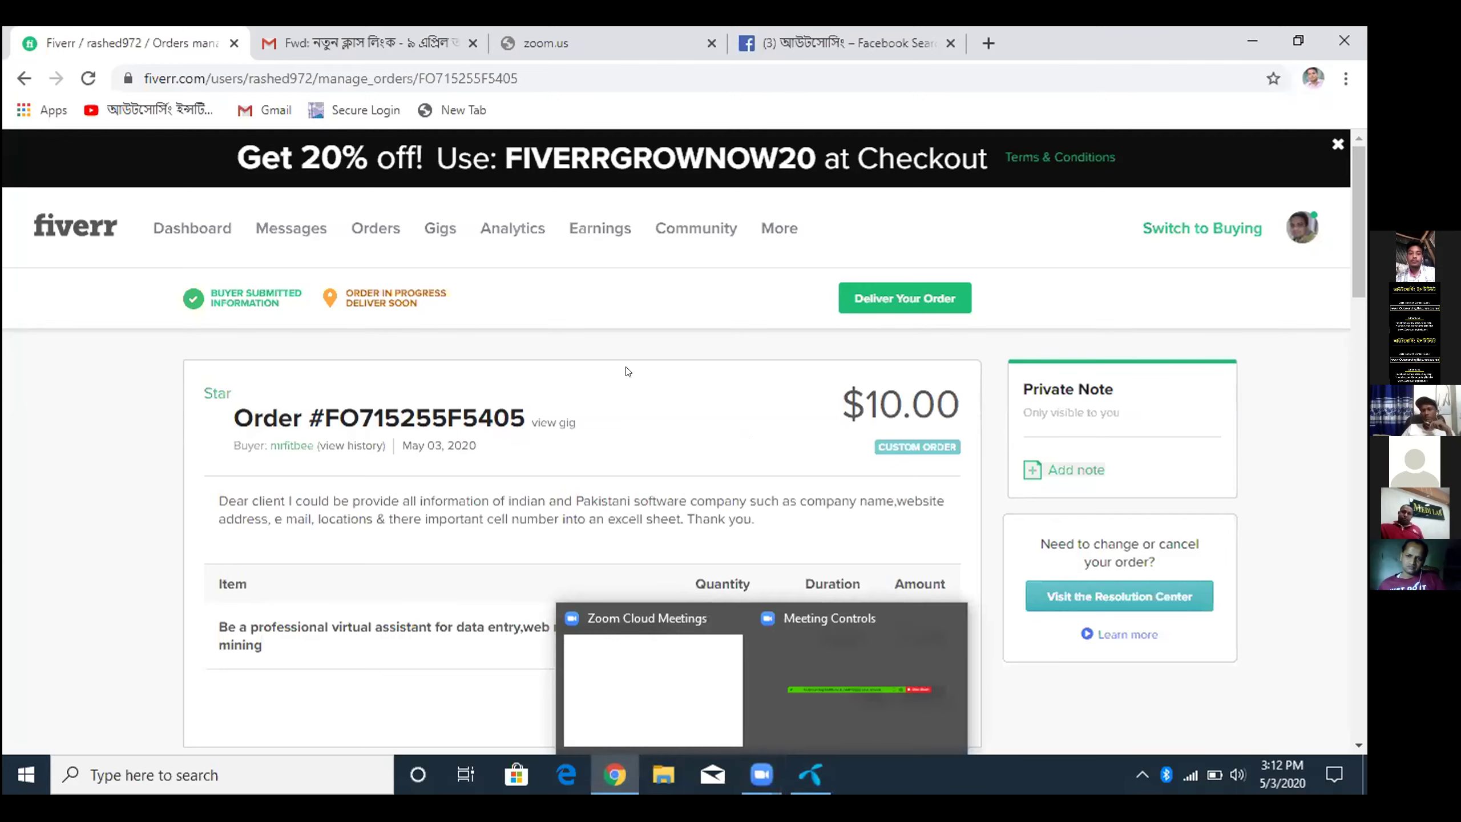
pyautogui.scroll(-2, 629, 374)
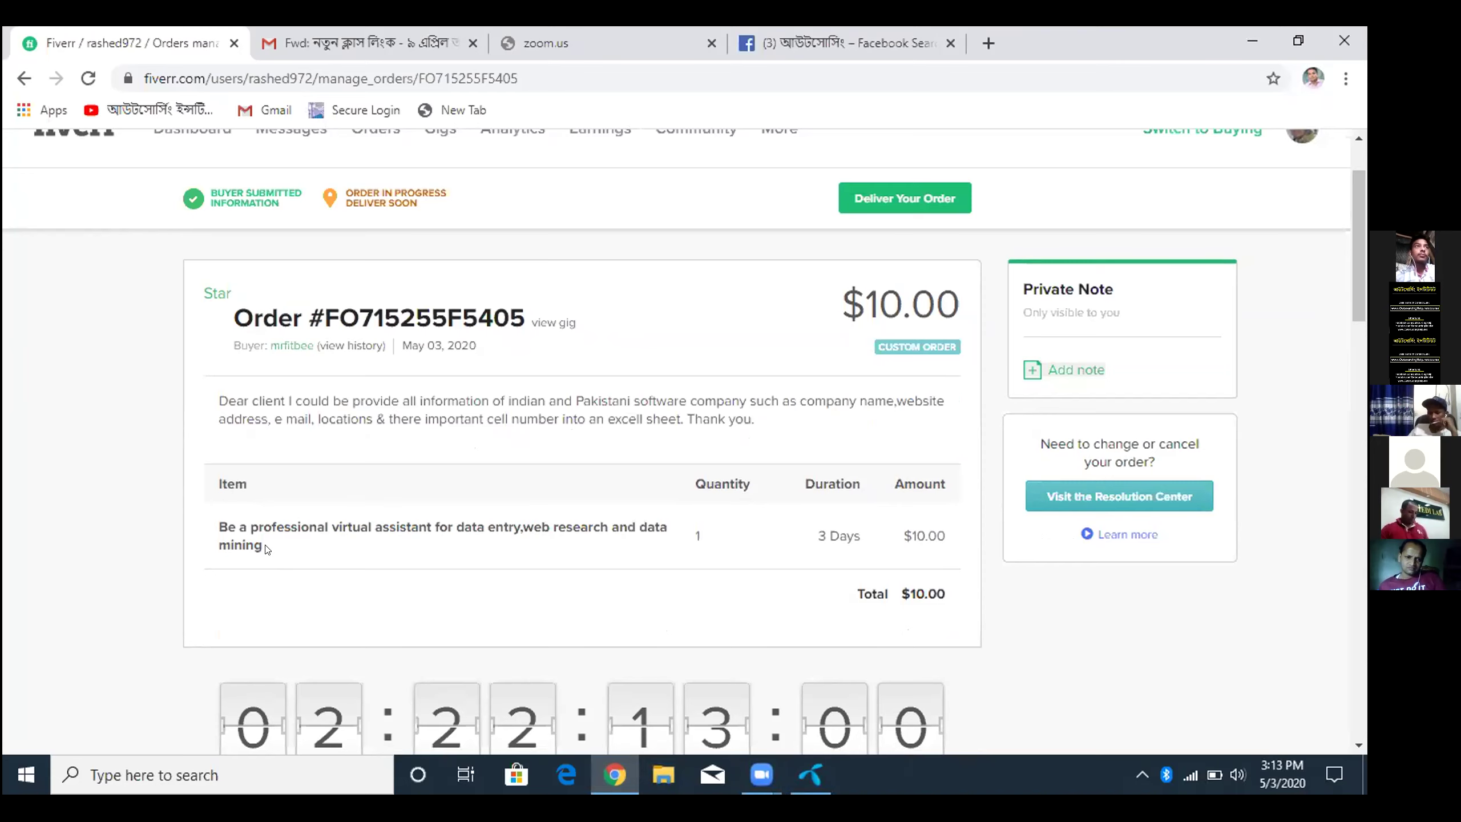
pyautogui.scroll(-5, 594, 401)
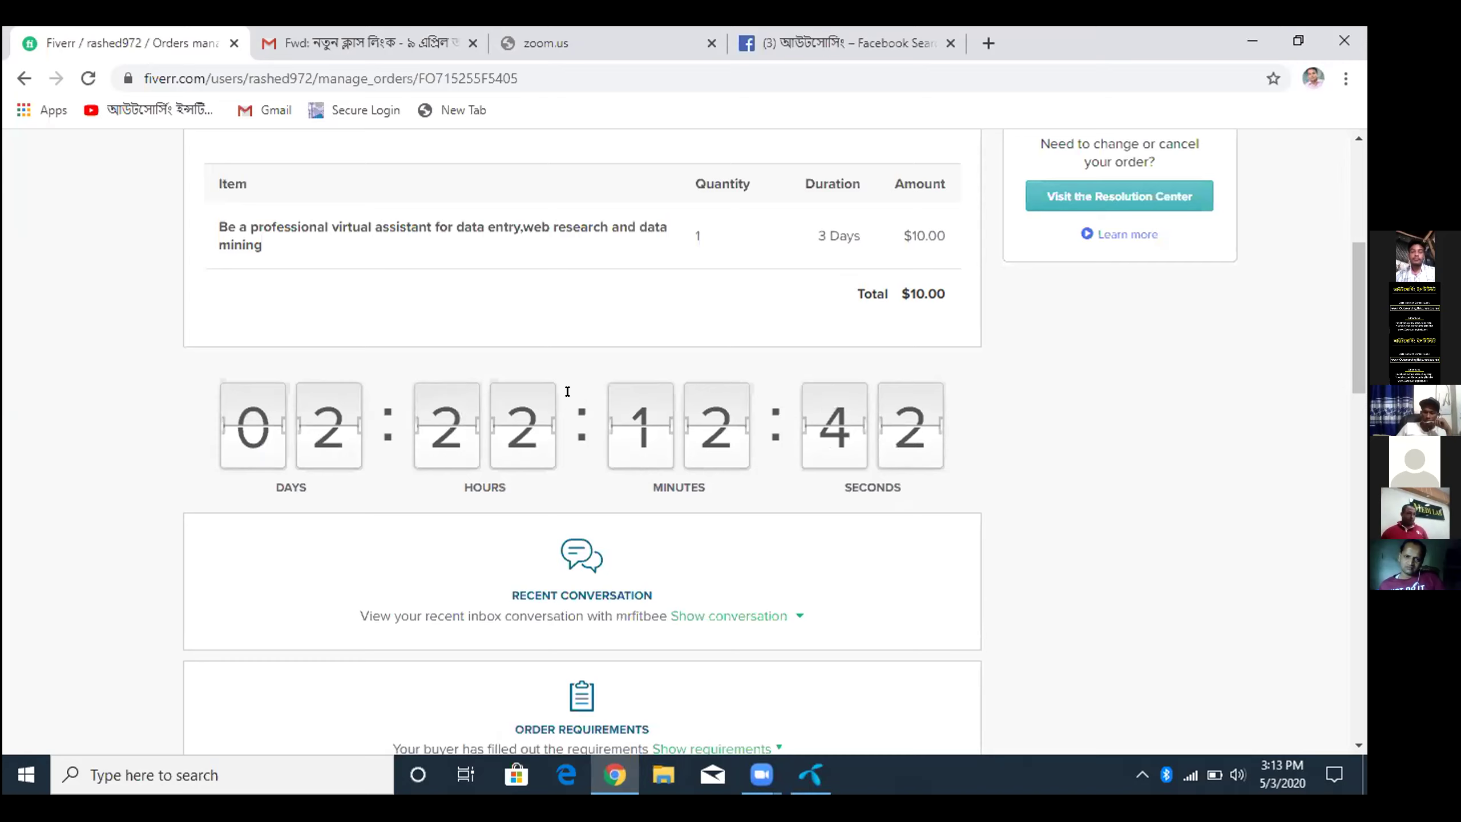
pyautogui.scroll(5, 567, 392)
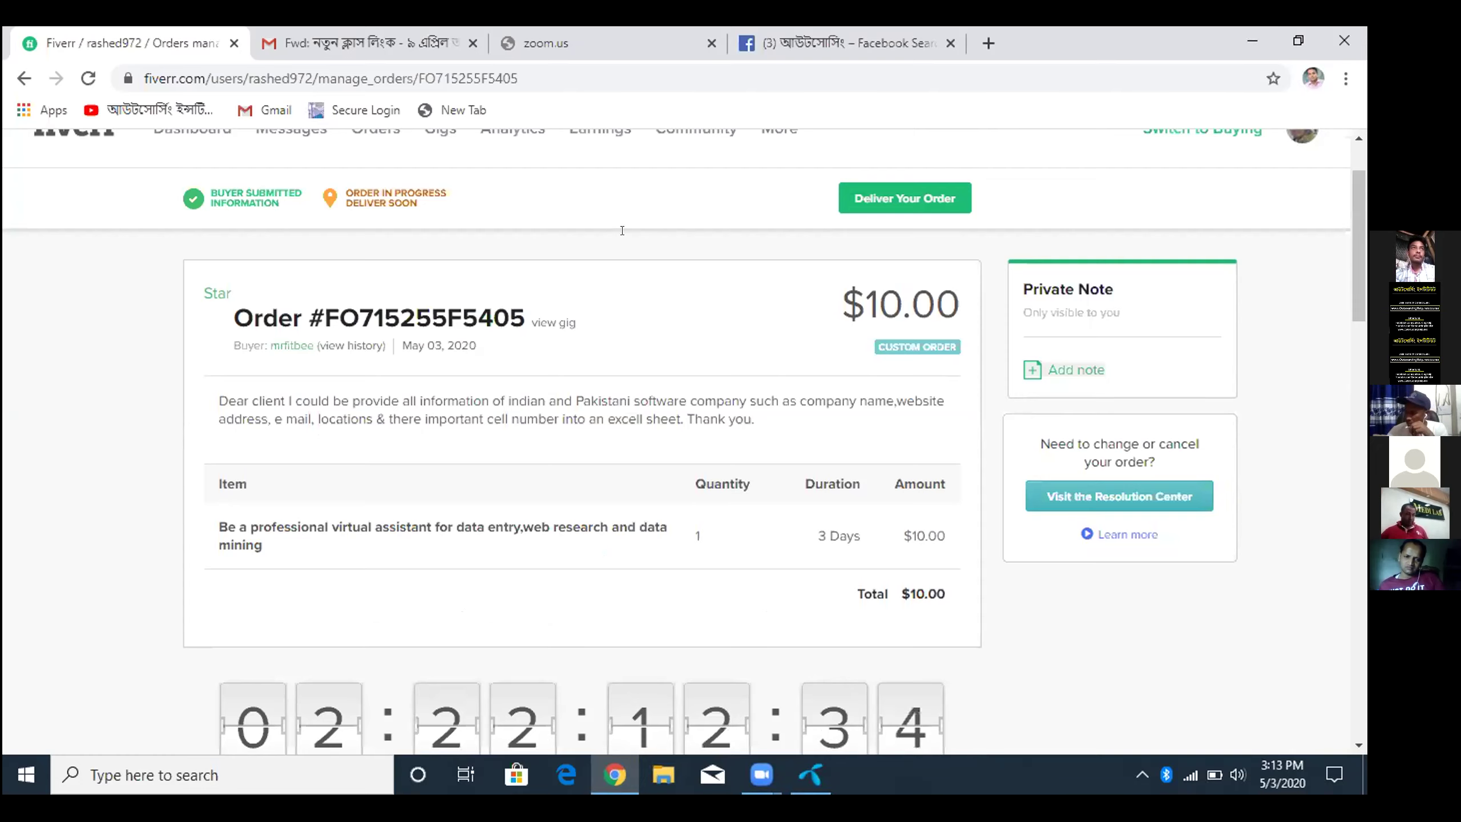
pyautogui.scroll(-2, 585, 404)
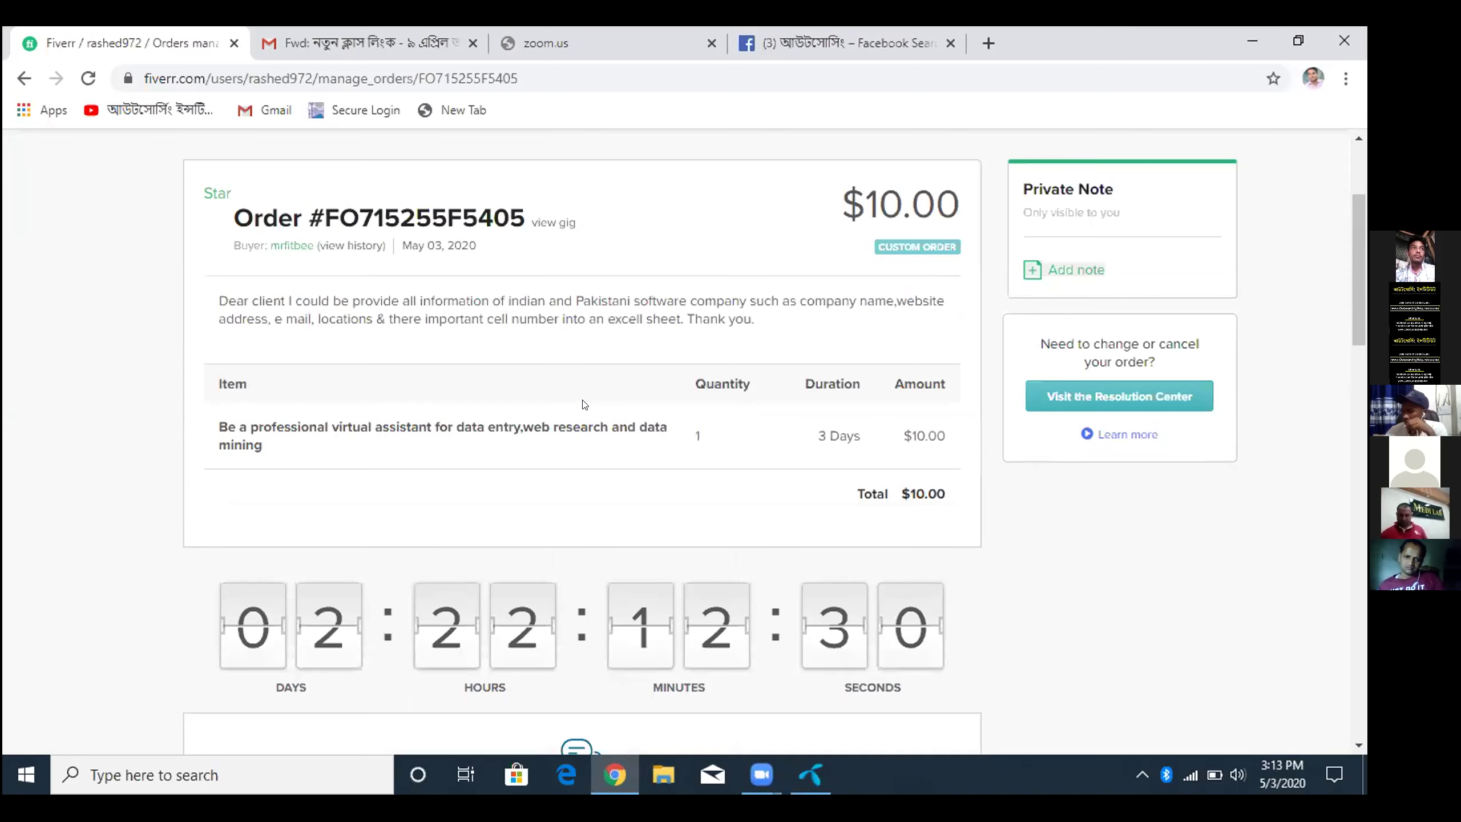
pyautogui.scroll(-2, 585, 405)
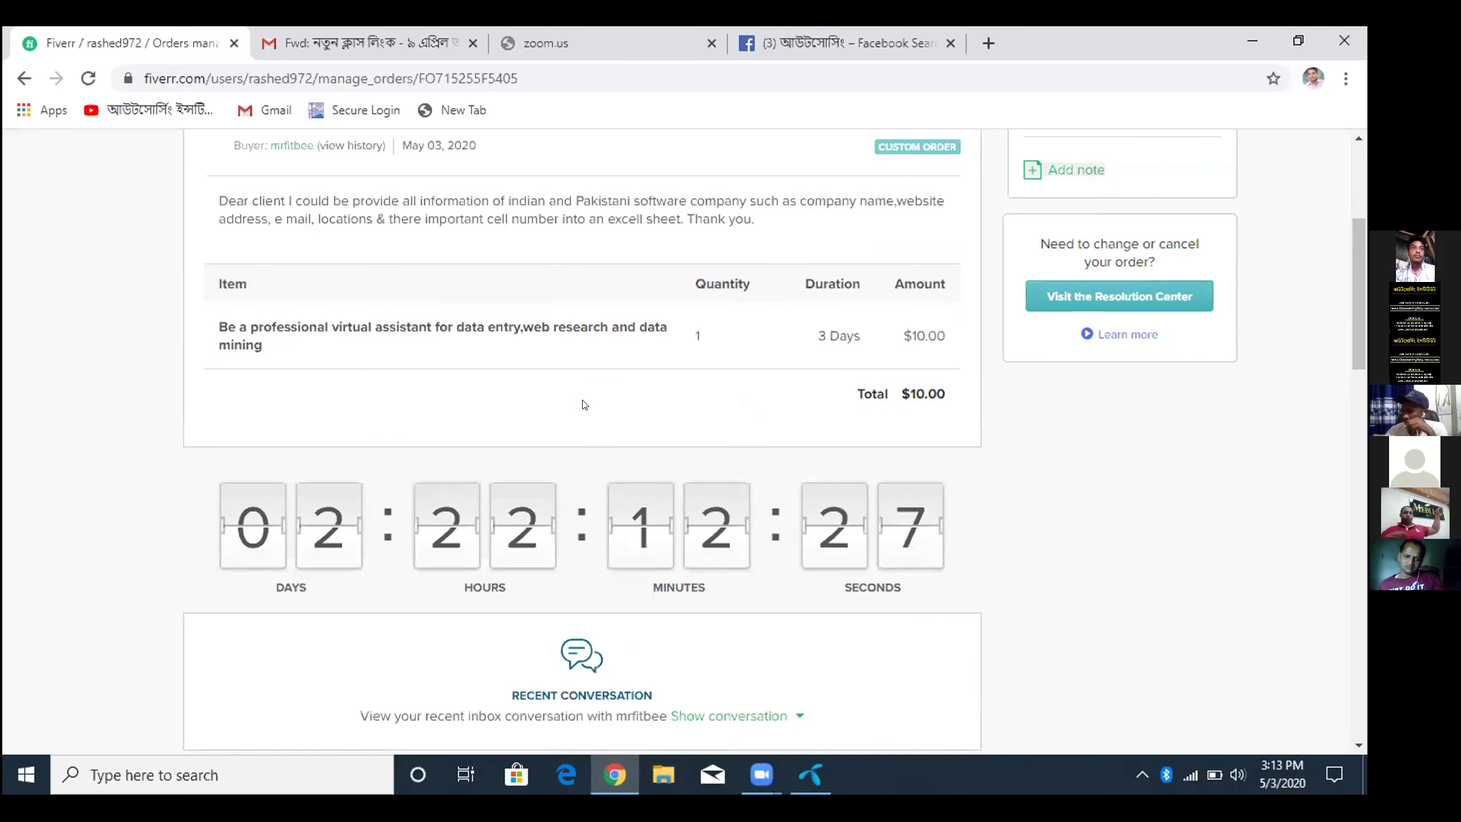